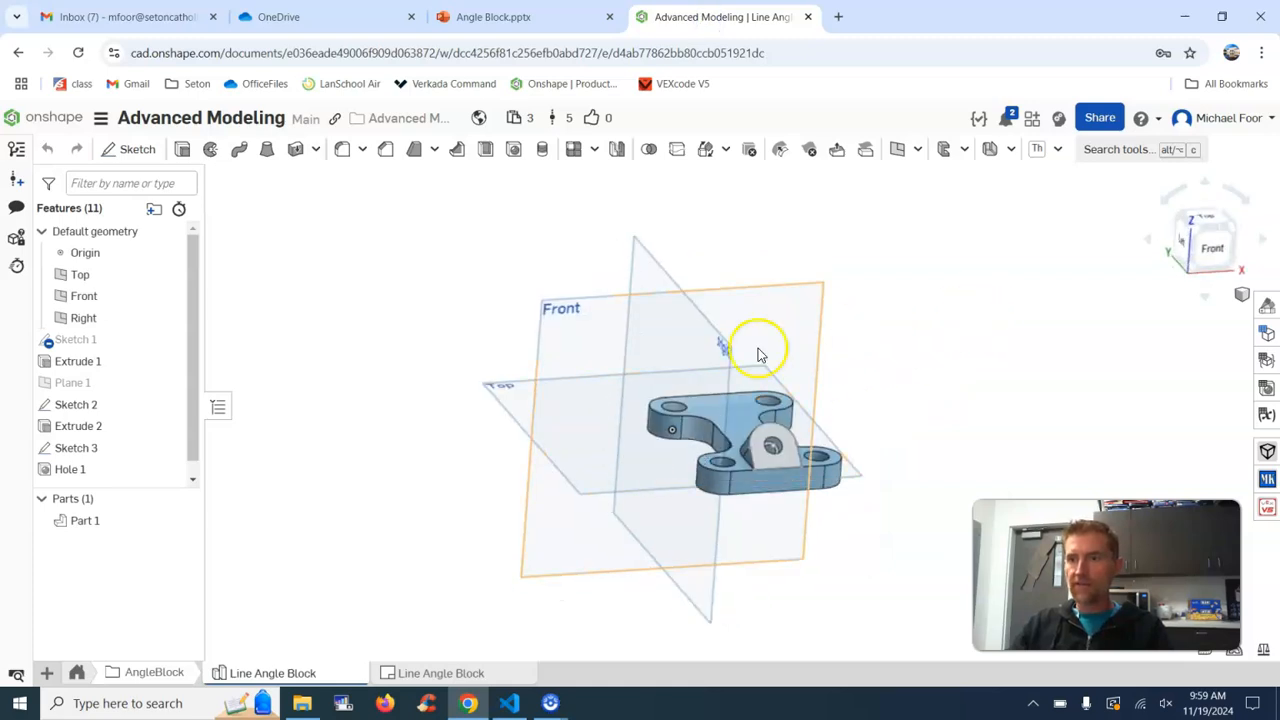
Step: Inspect the angle block from the front and compare it with the dimensioned drawing on slide 4 of the Angle Block presentation
scroll(759, 348, "up", 3)
right_click_drag(921, 372, 904, 364)
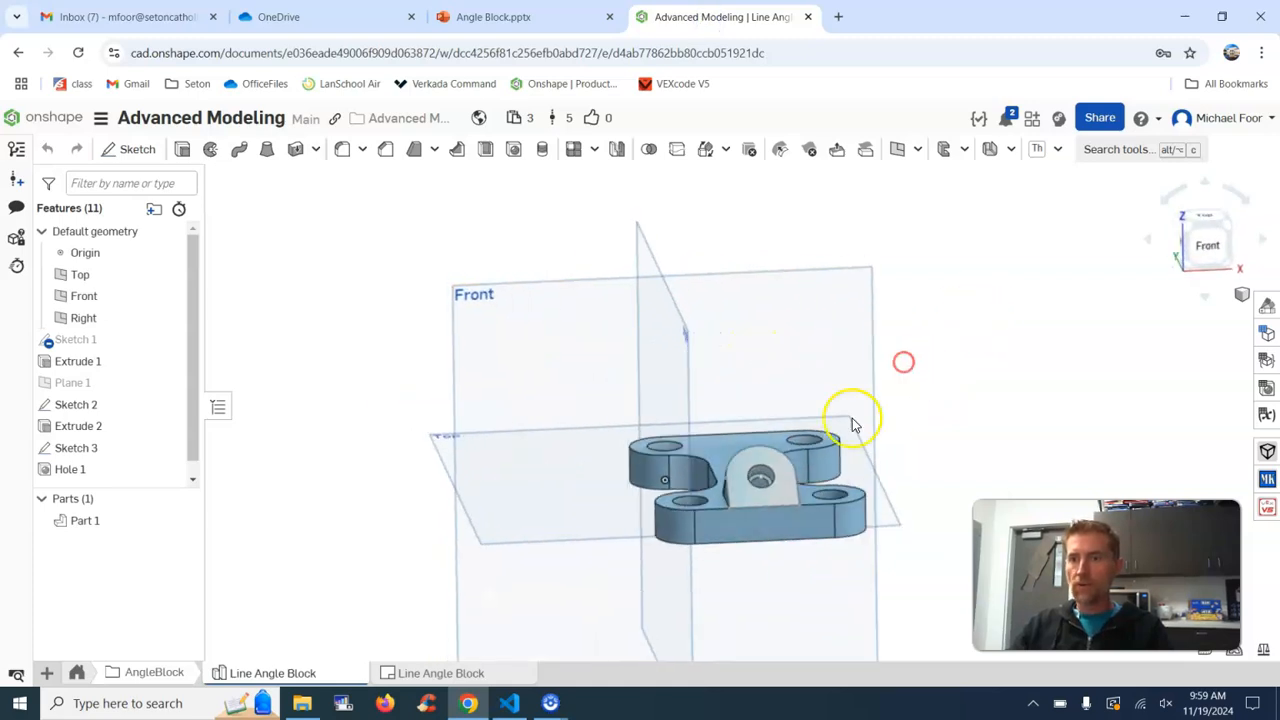
scroll(709, 480, "up", 3)
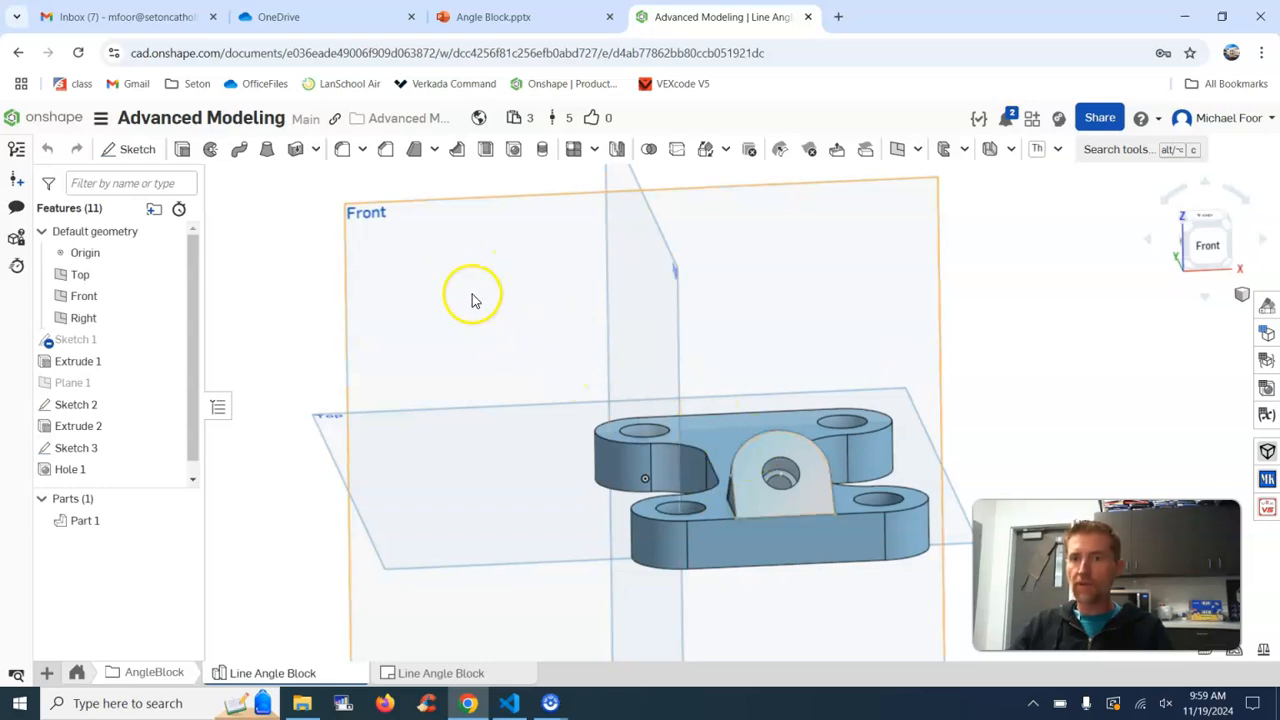
right_click_drag(822, 474, 797, 462)
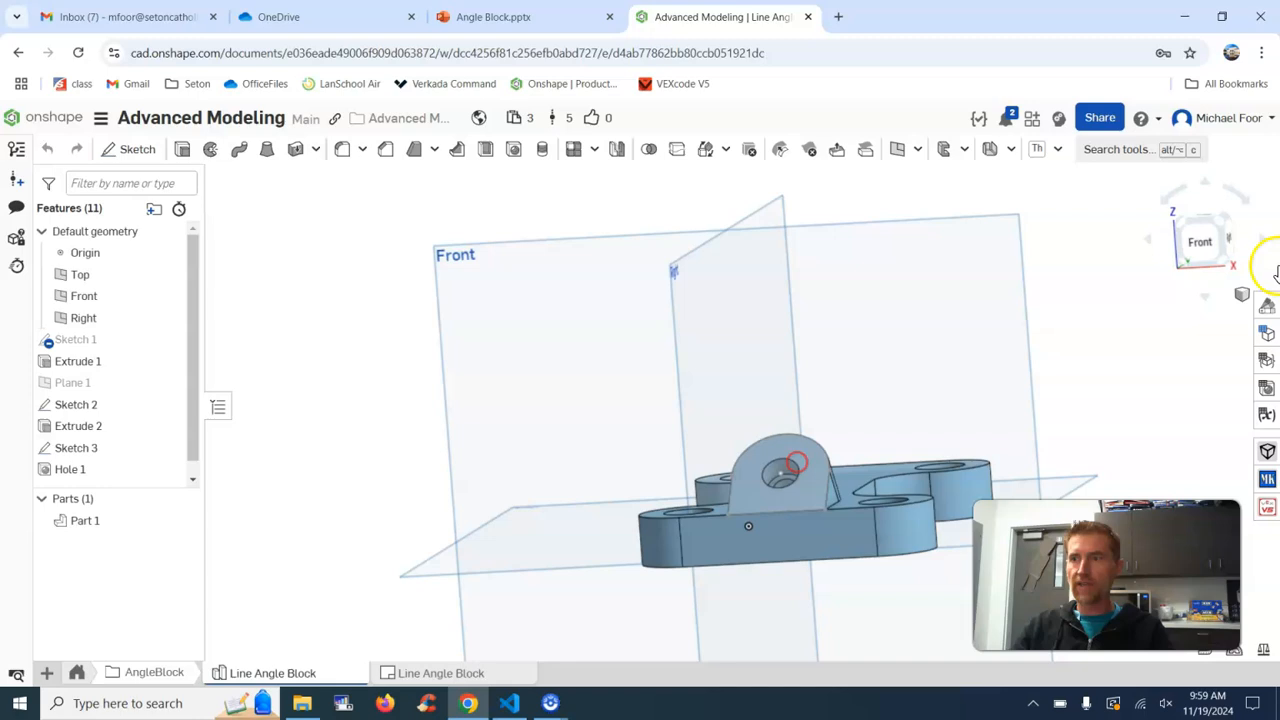
left_click(1199, 244)
scroll(850, 315, "up", 3)
scroll(820, 326, "down", 2)
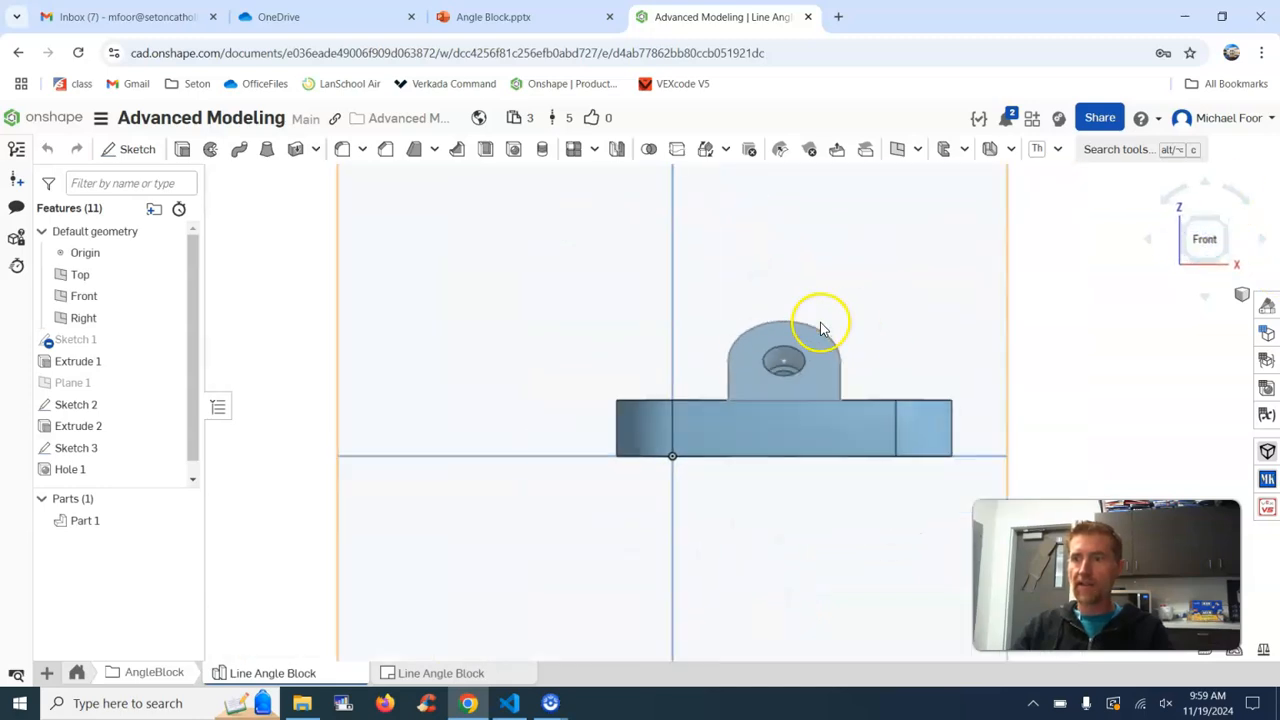
scroll(820, 328, "down", 3)
left_click(448, 24)
left_click(571, 523)
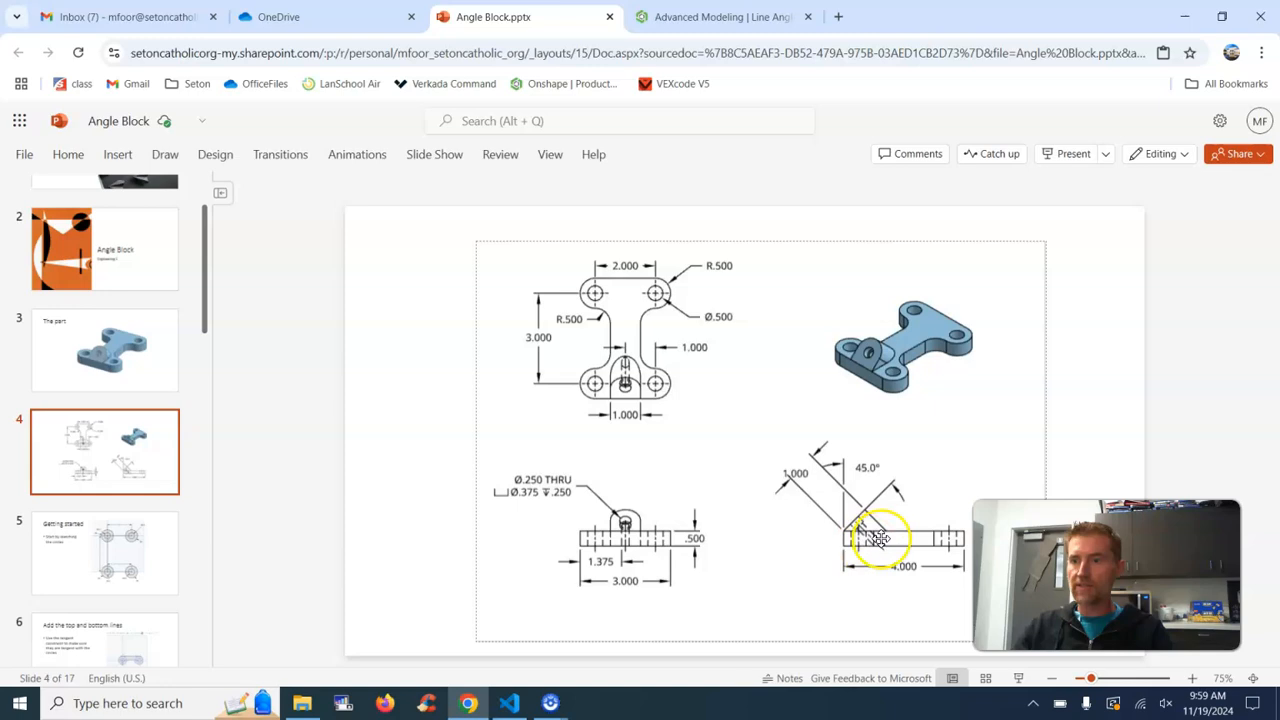
left_click(740, 15)
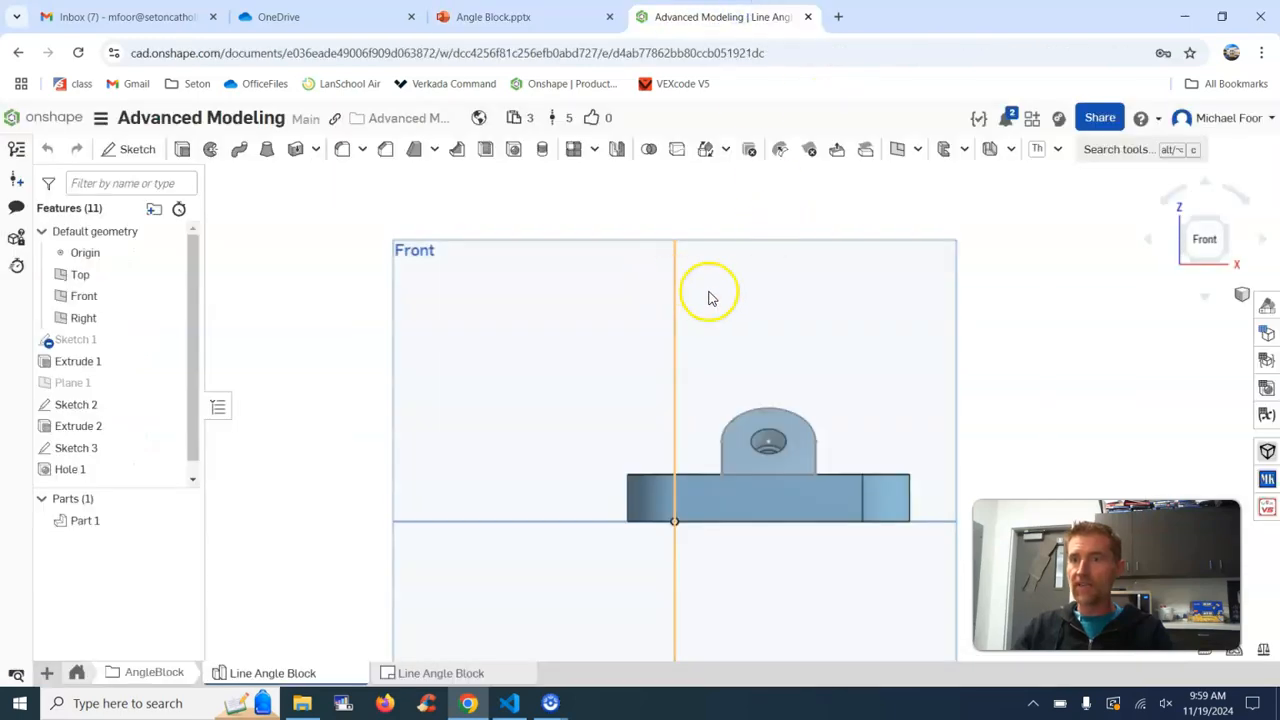
Step: Orient the angle block to its front view and save that orientation as a named view called ActualFront
mouse_move(613, 370)
right_mouse_down()
mouse_move(626, 352)
mouse_move(622, 370)
right_mouse_up()
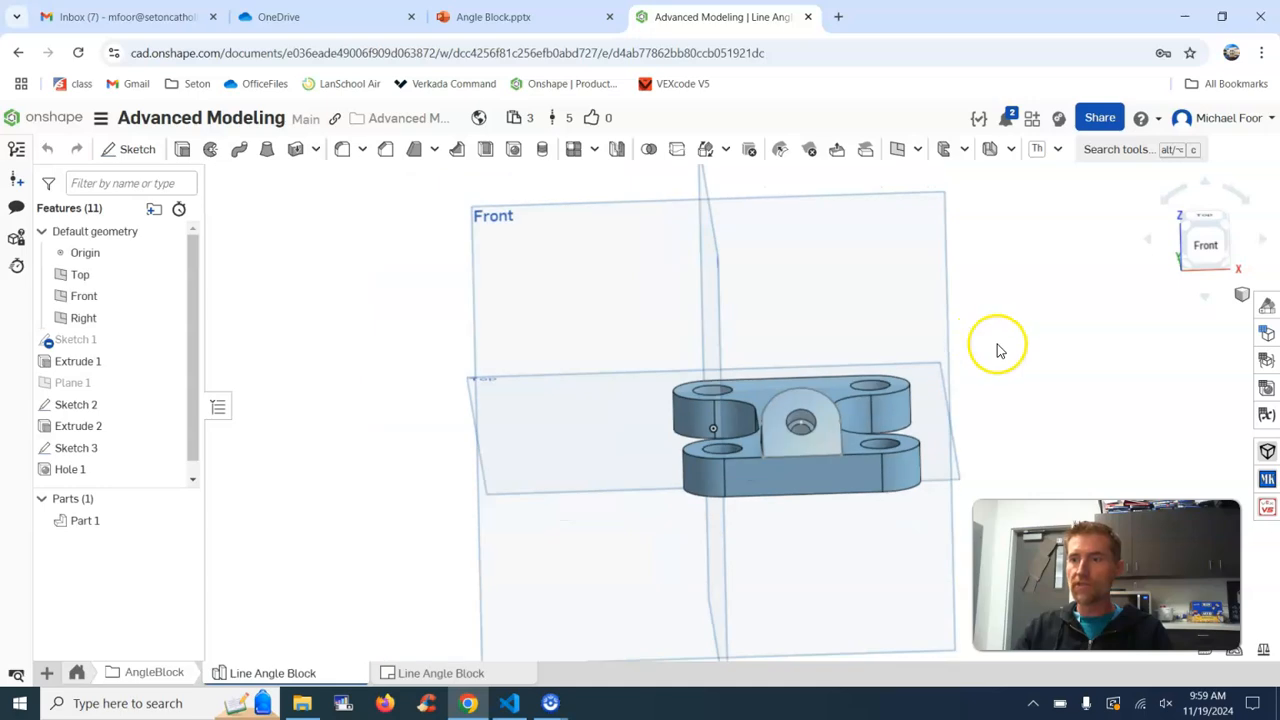
left_click(1208, 256)
middle_click_drag(1010, 275, 880, 324)
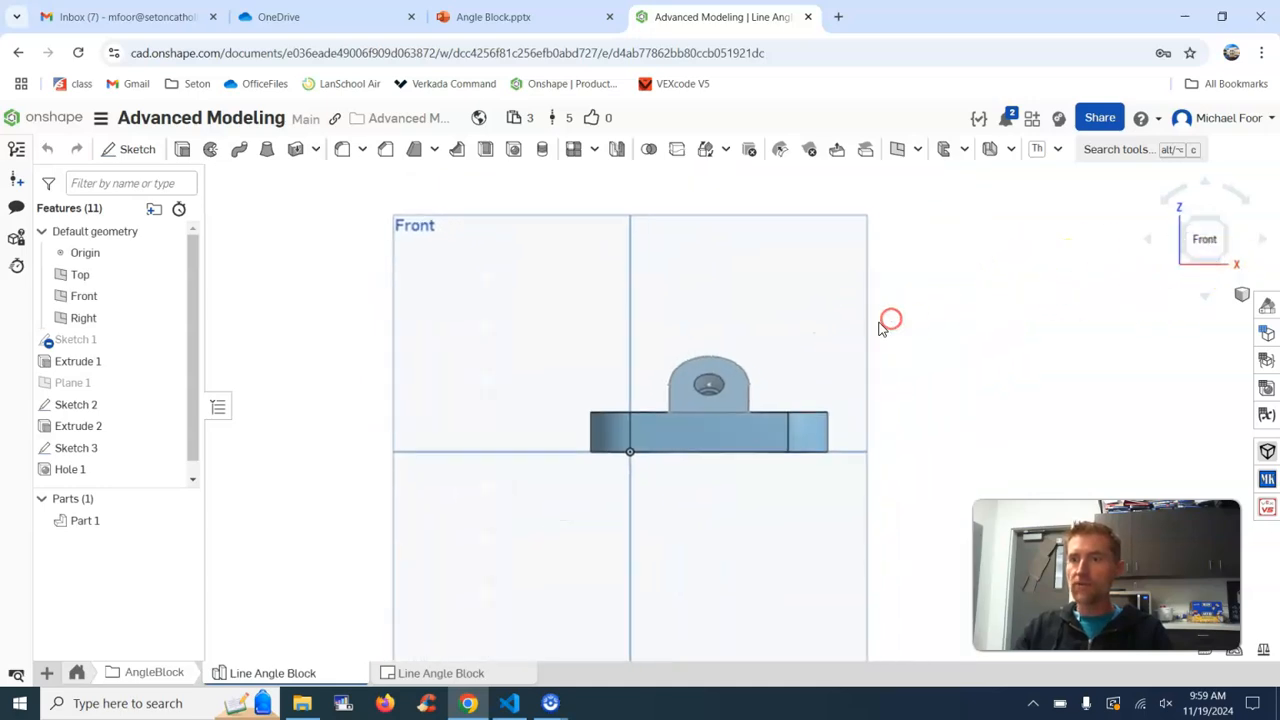
scroll(712, 366, "up", 3)
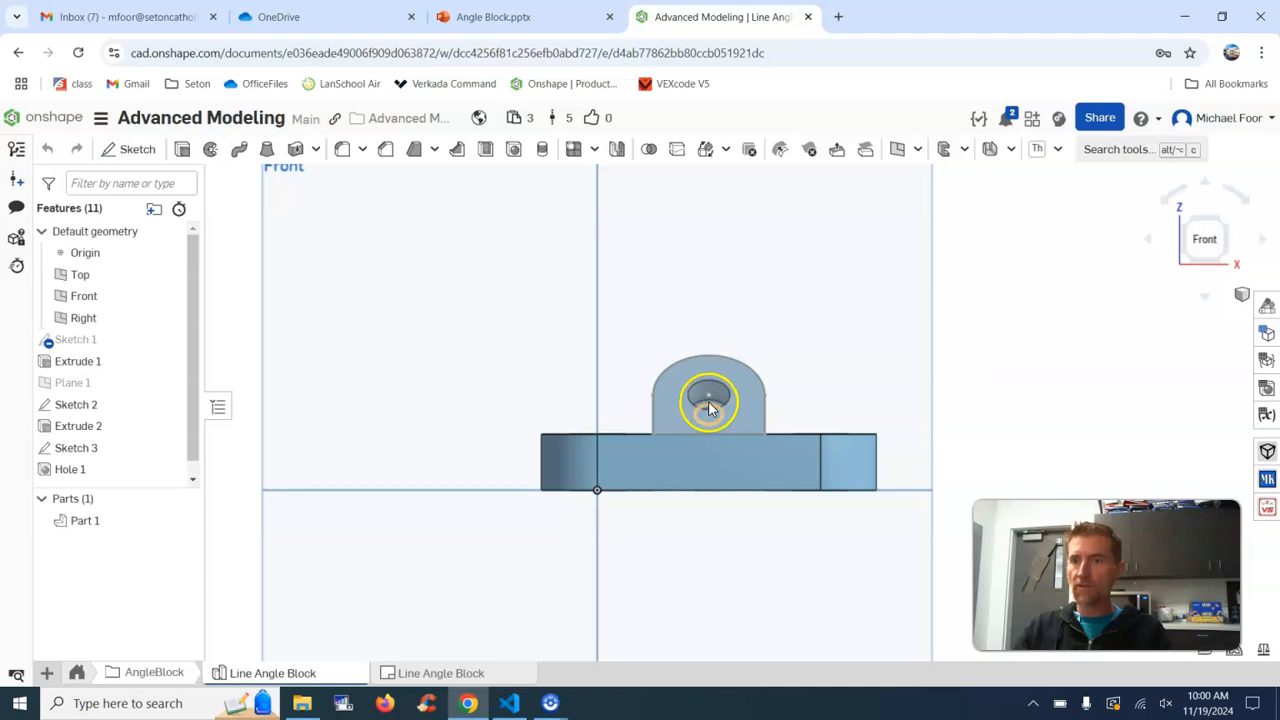
scroll(780, 371, "down", 2)
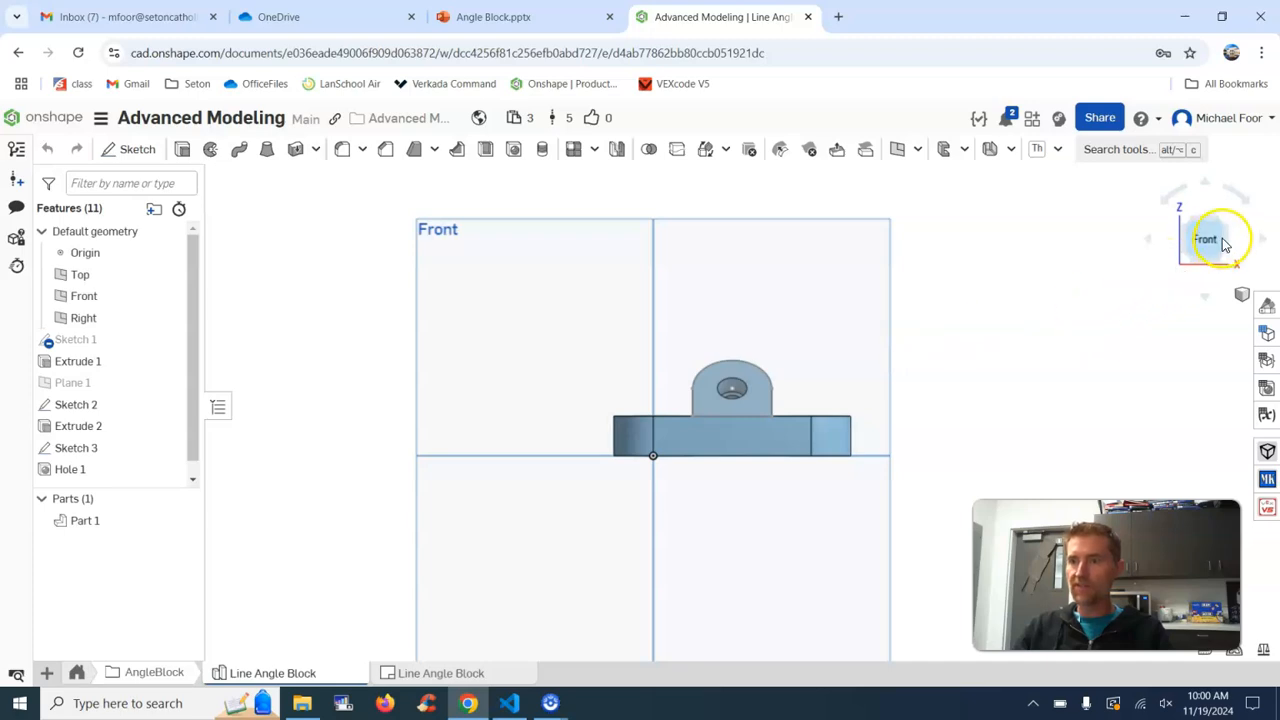
left_click(1242, 298)
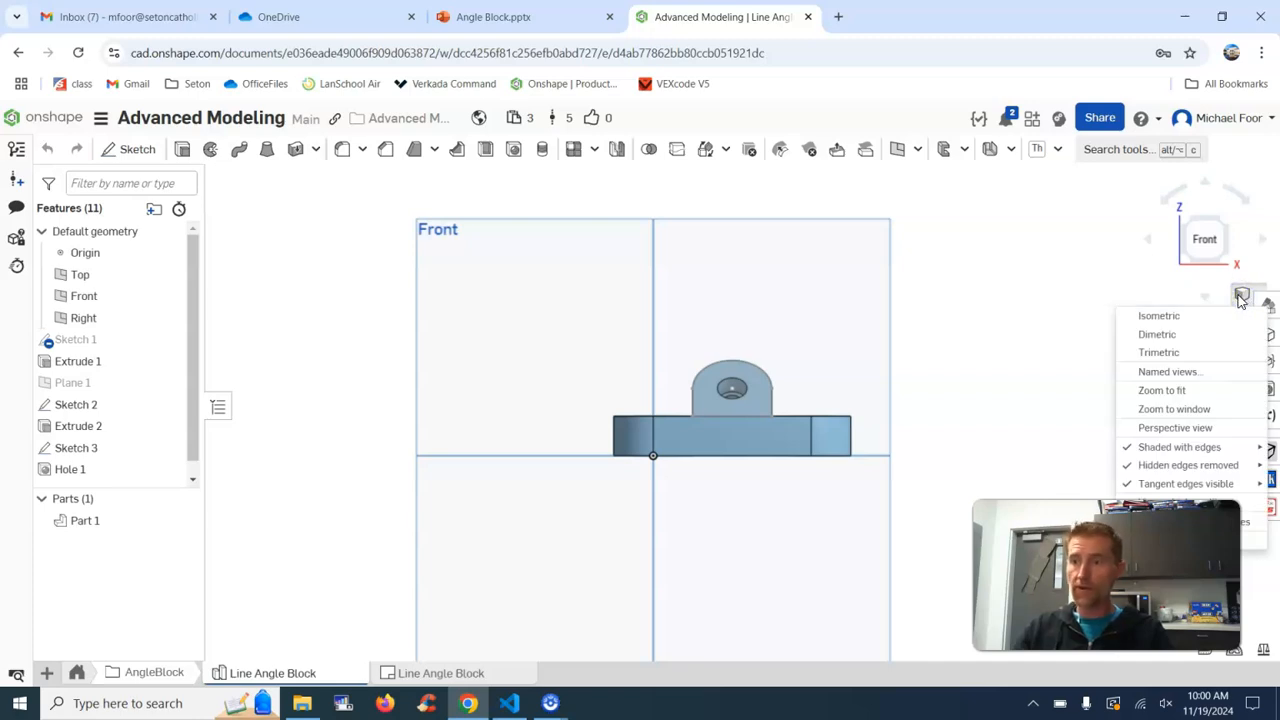
left_click(1192, 371)
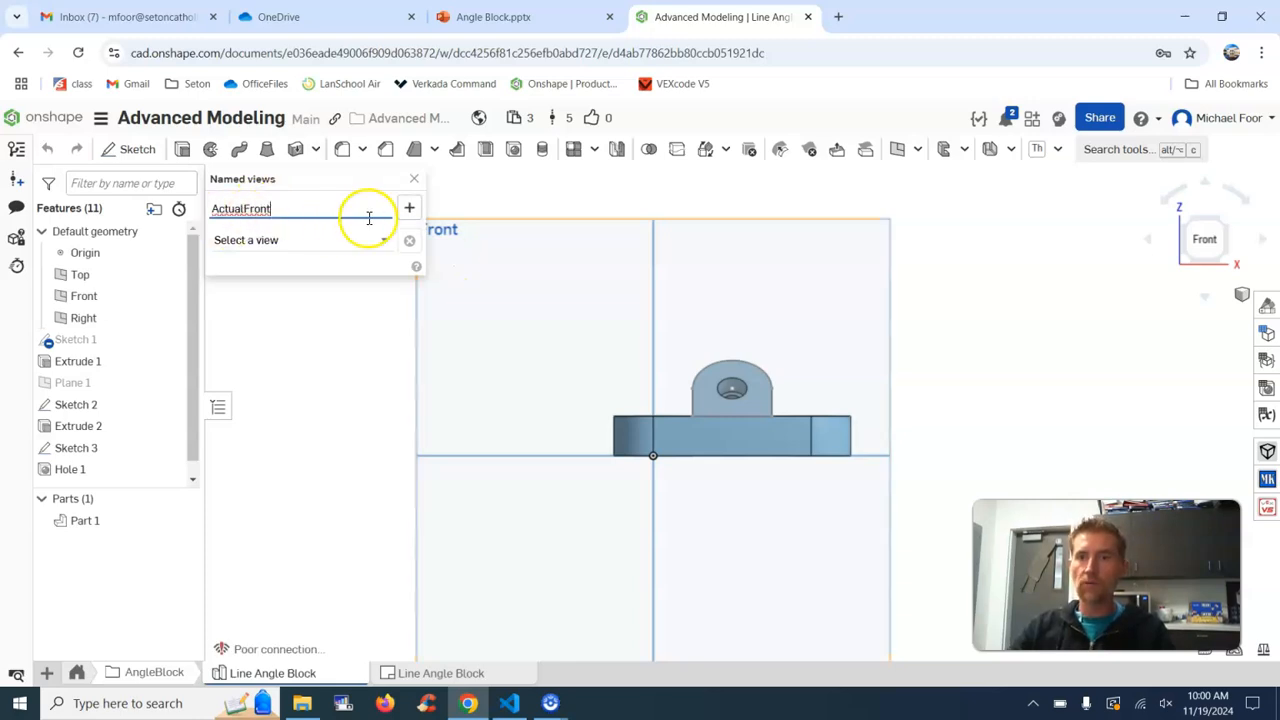
left_click(409, 209)
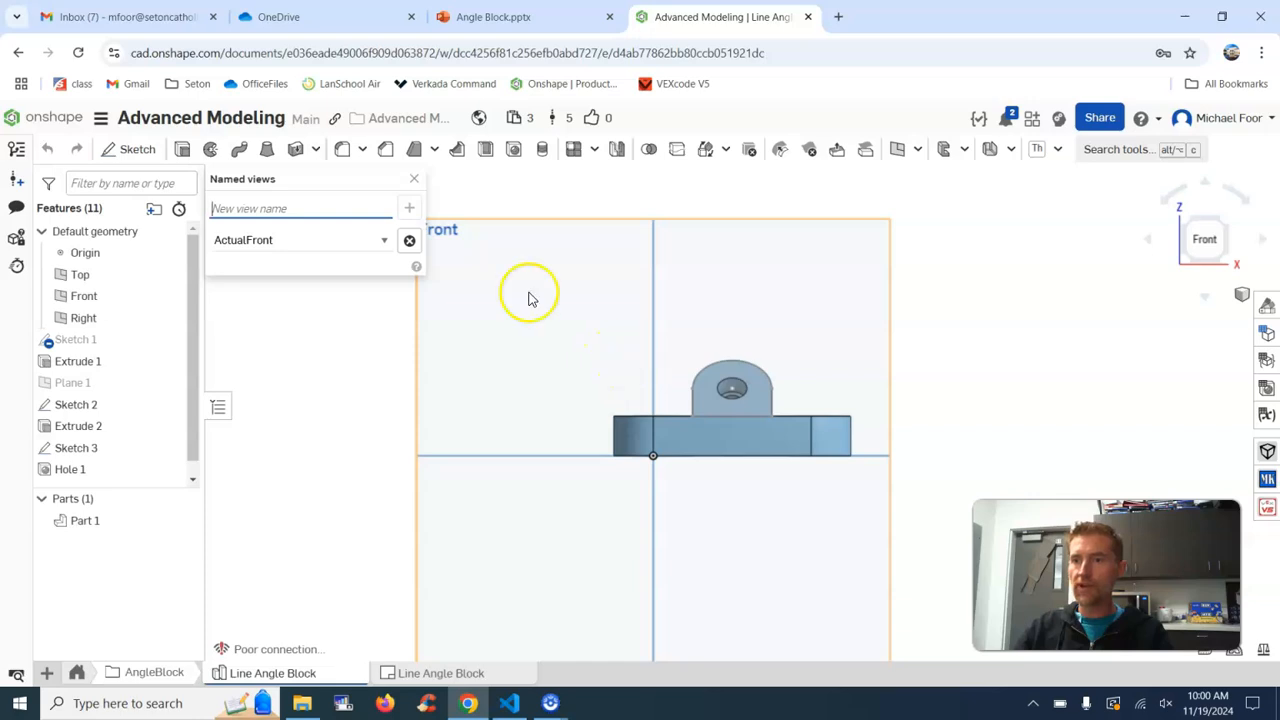
left_click(414, 179)
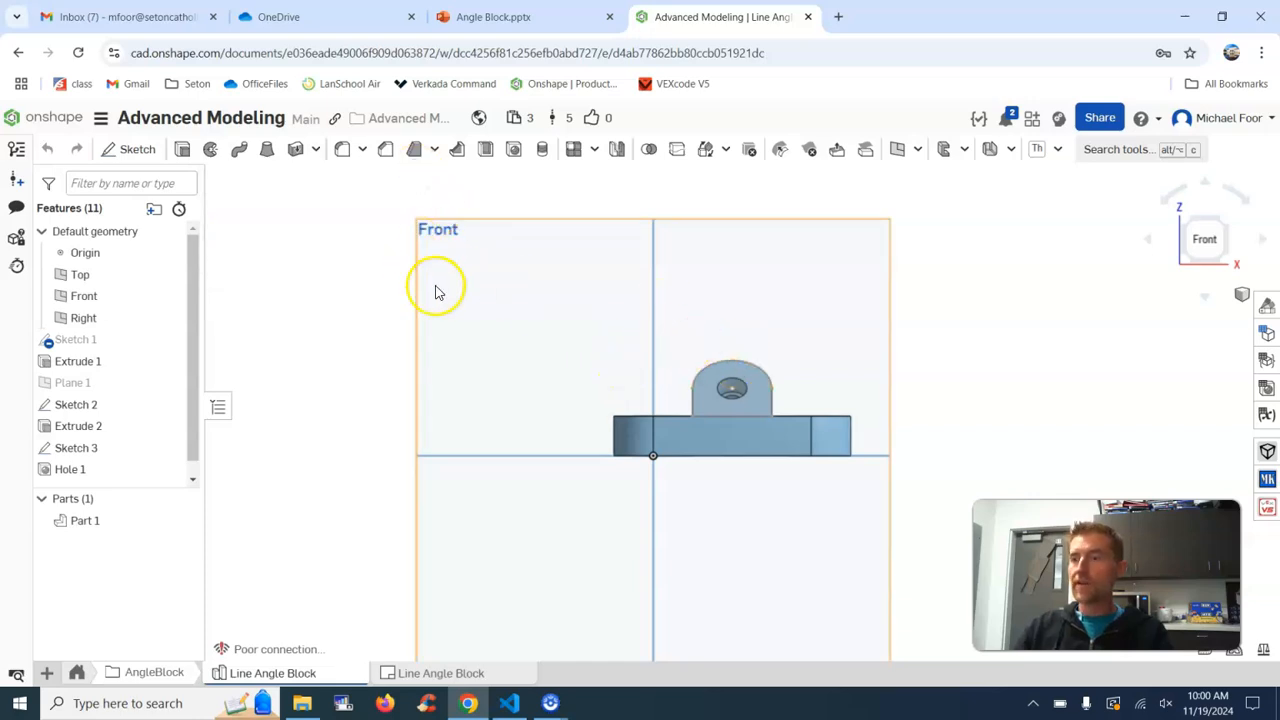
Step: Create a drawing of Part 1 from the ANSI_A_INCH.dwt template with four views
right_click_drag(434, 286, 457, 303)
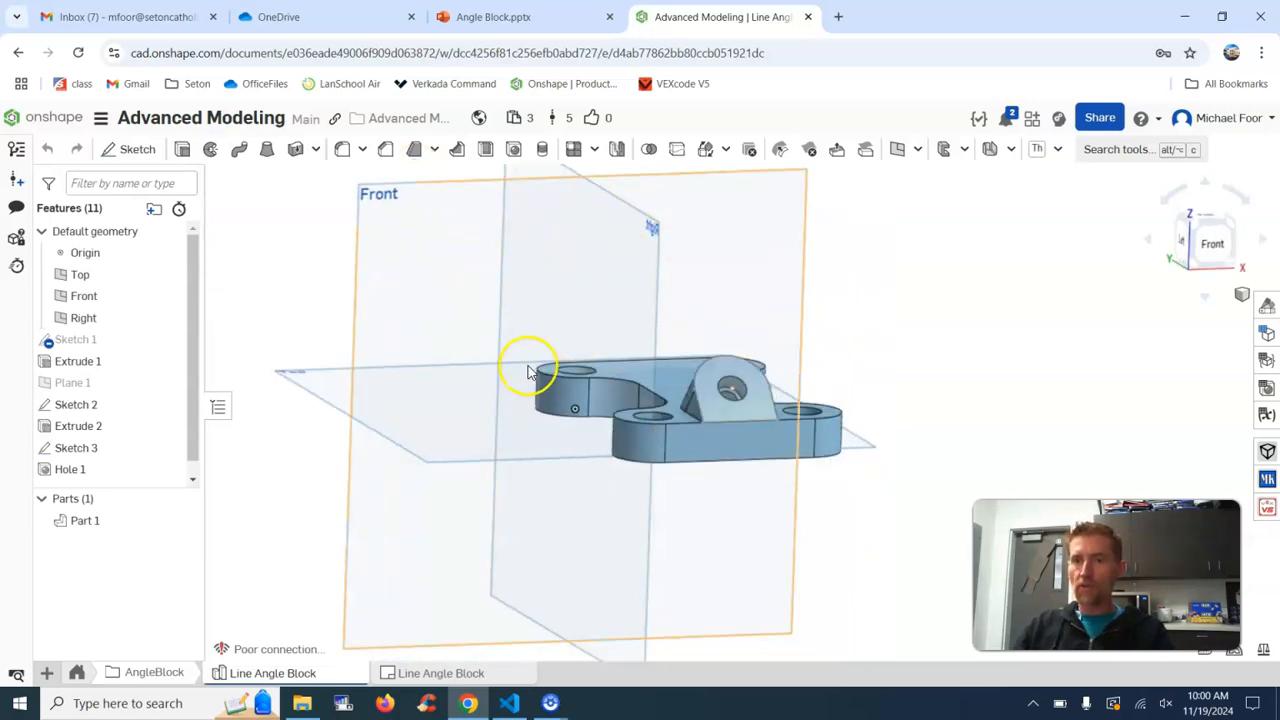
left_click(1205, 245)
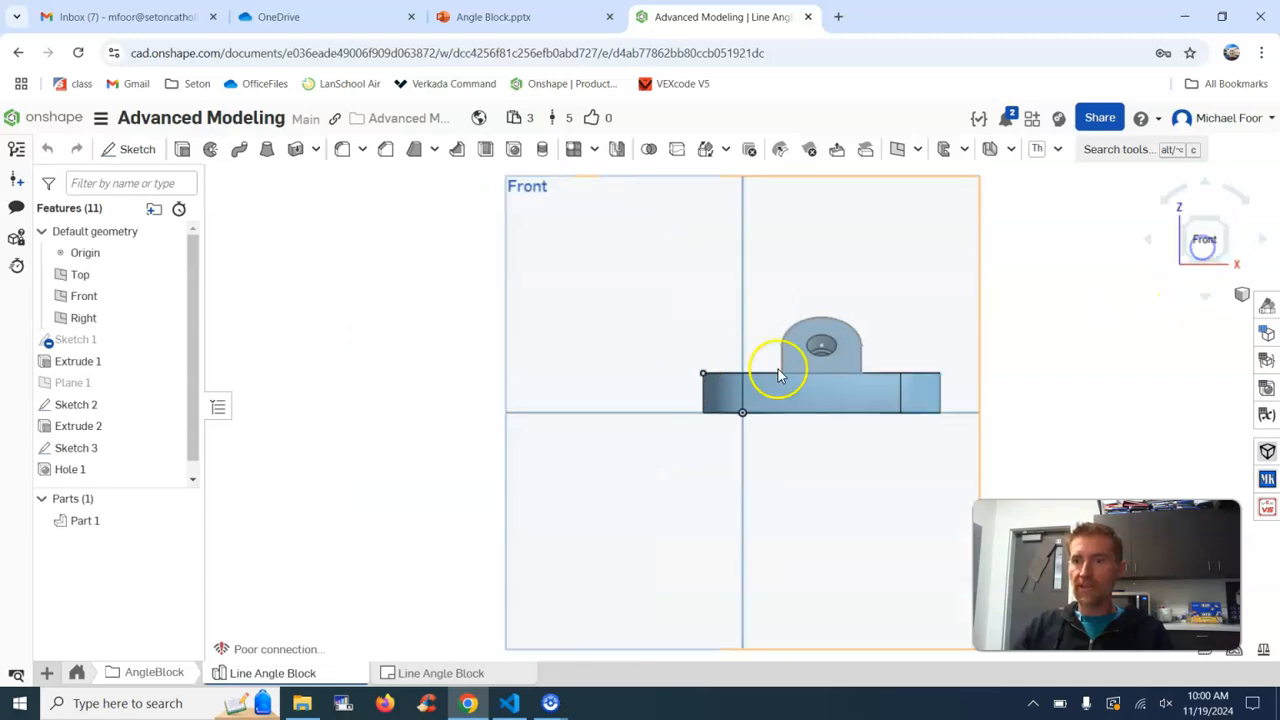
middle_click_drag(840, 350, 665, 420)
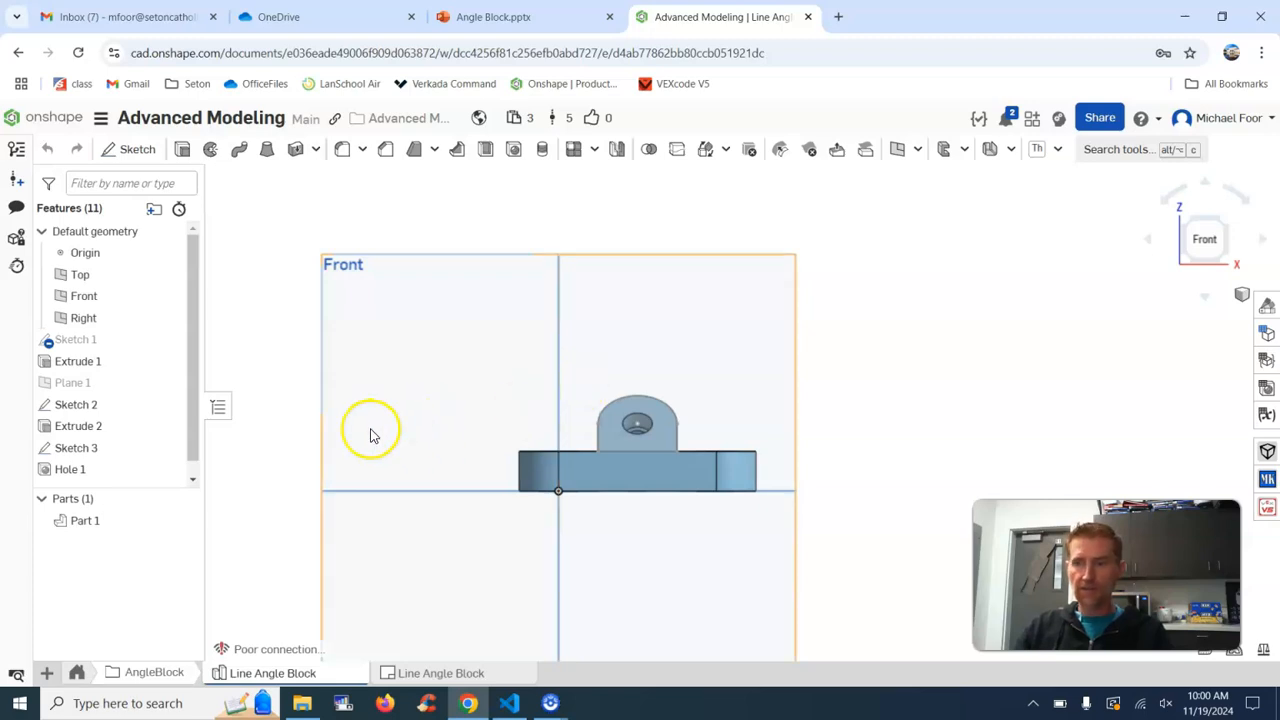
right_click(88, 531)
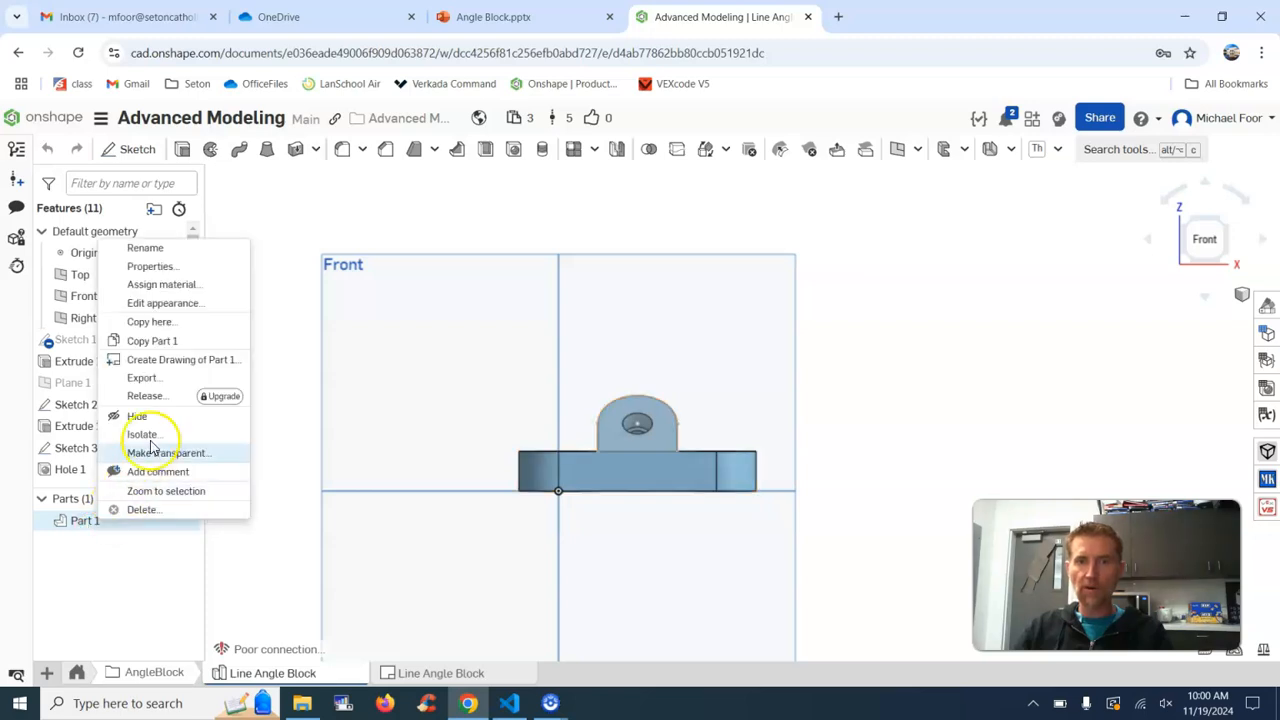
left_click(165, 362)
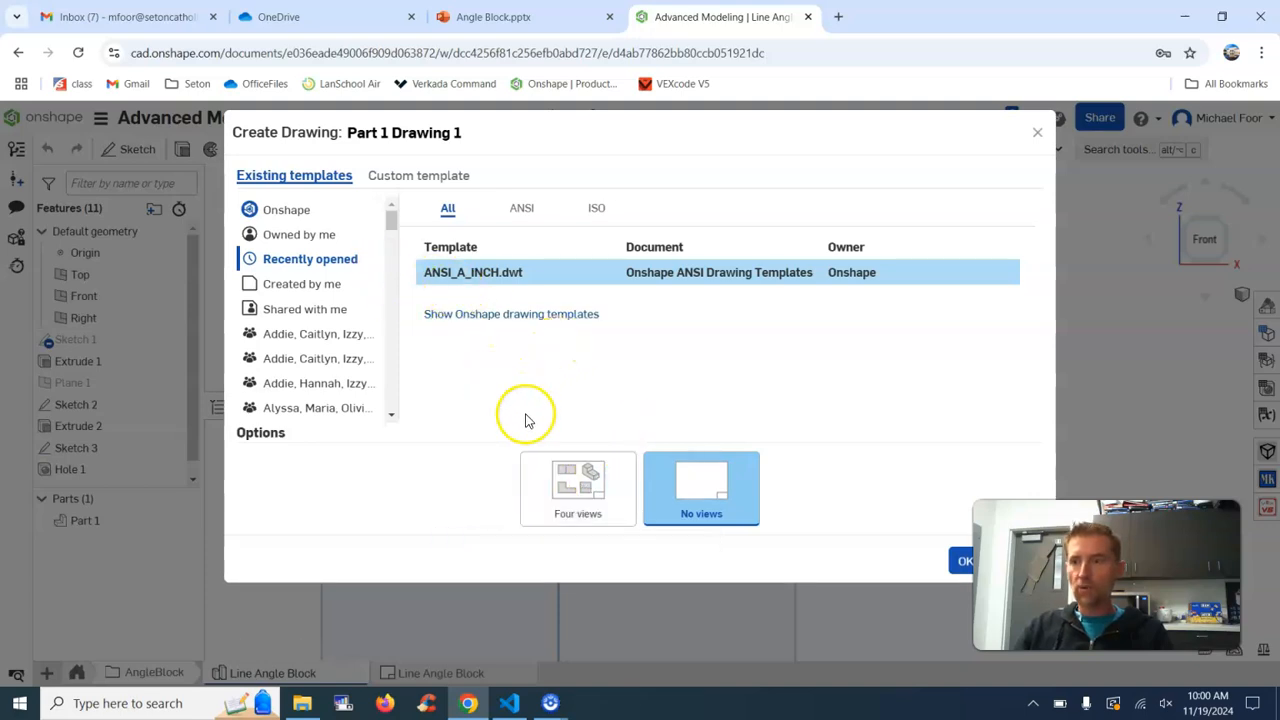
left_click(574, 496)
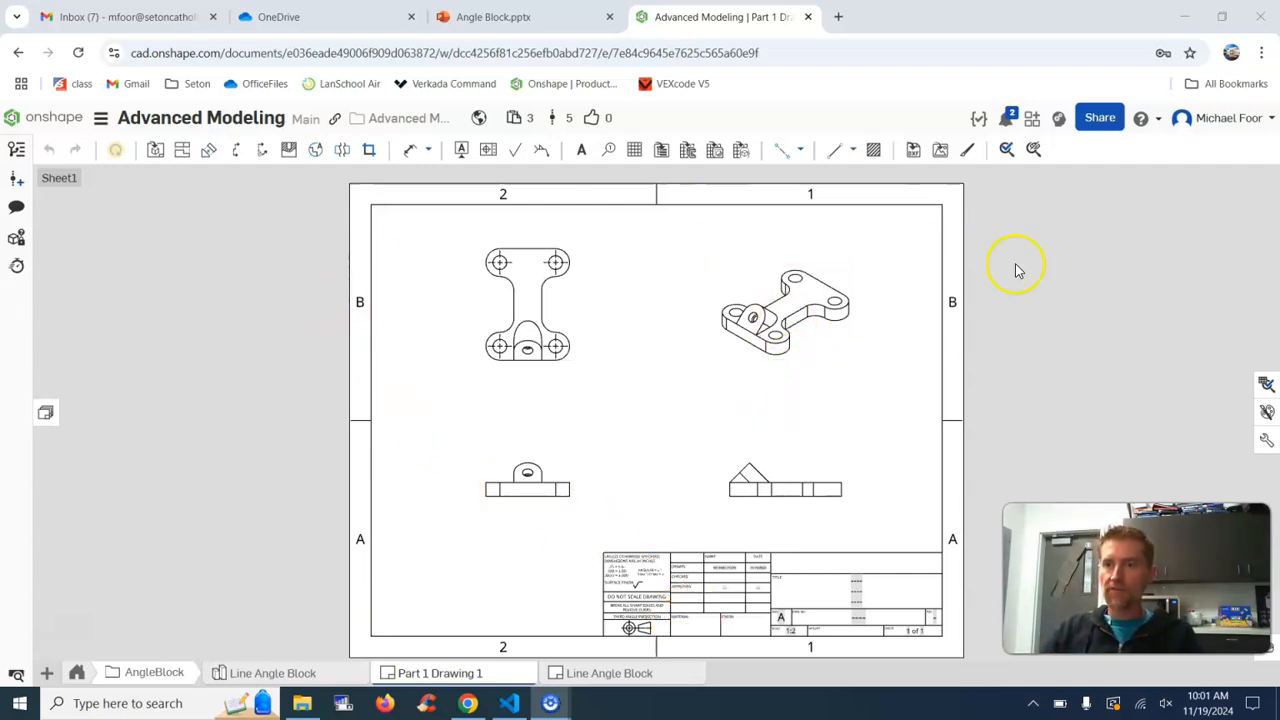
Step: Examine the title block and the four part views on the new drawing sheet
scroll(820, 530, "up", 5)
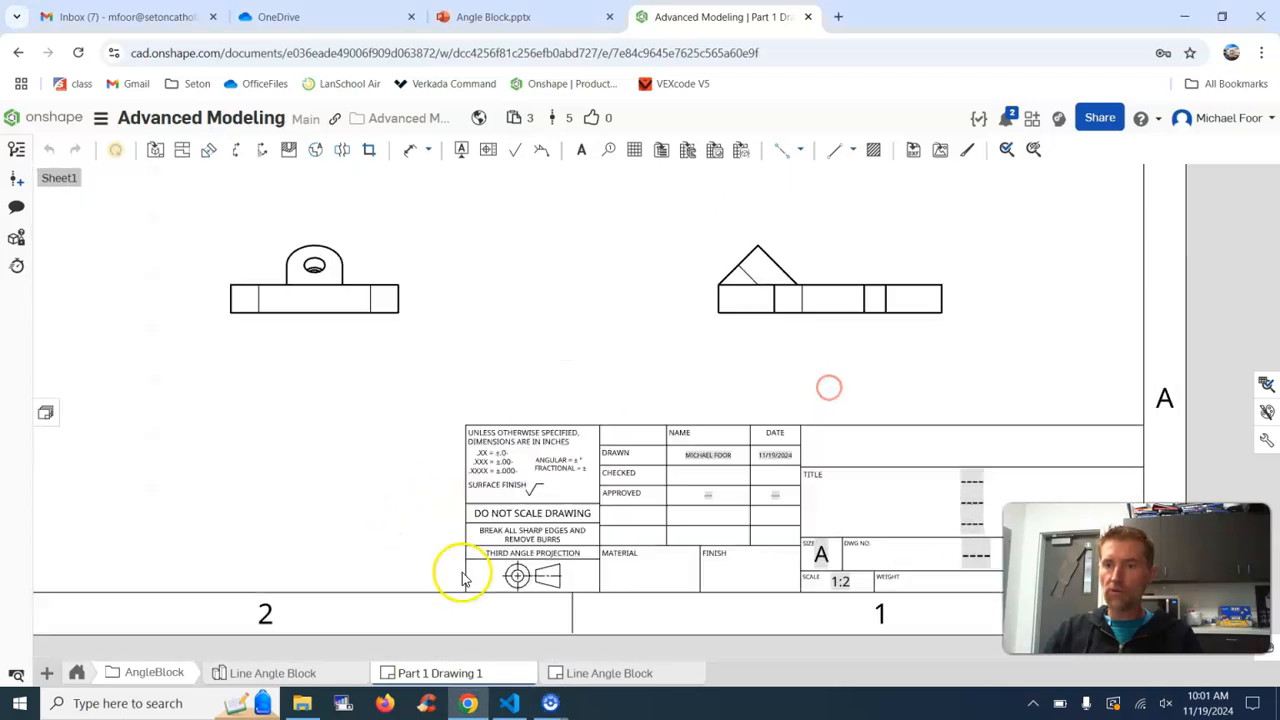
scroll(463, 578, "up", 2)
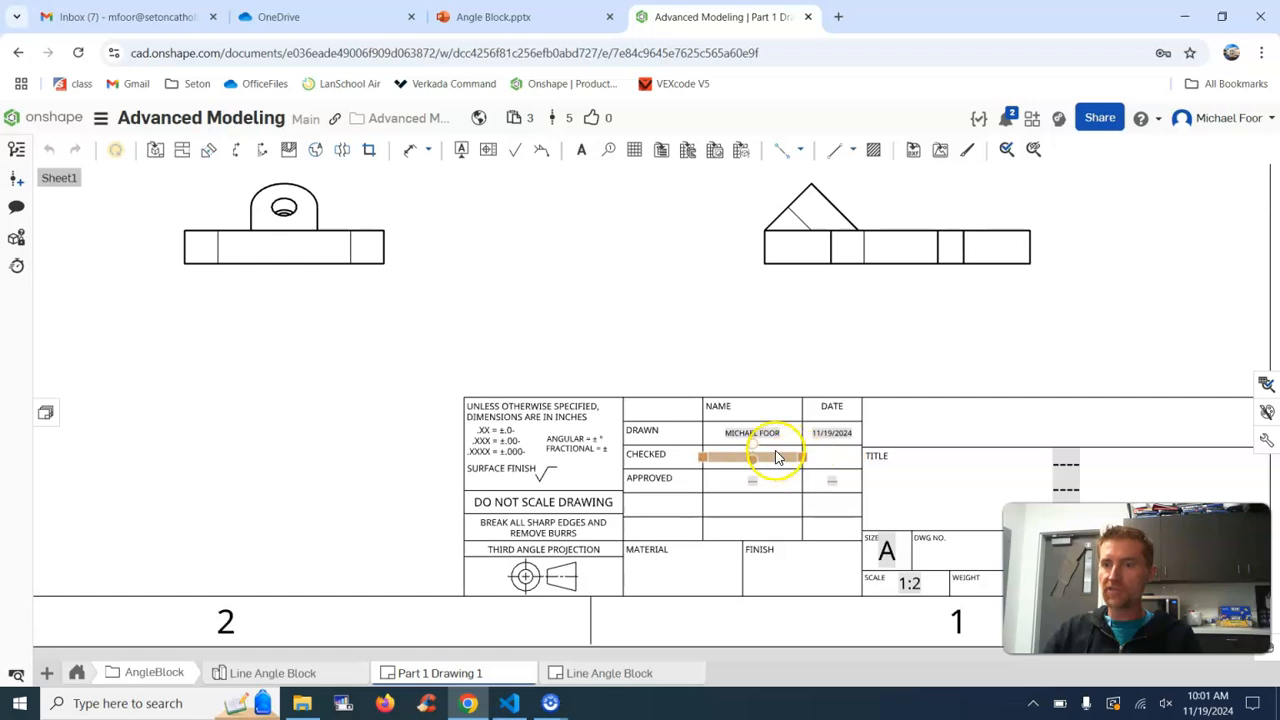
scroll(730, 505, "down", 2)
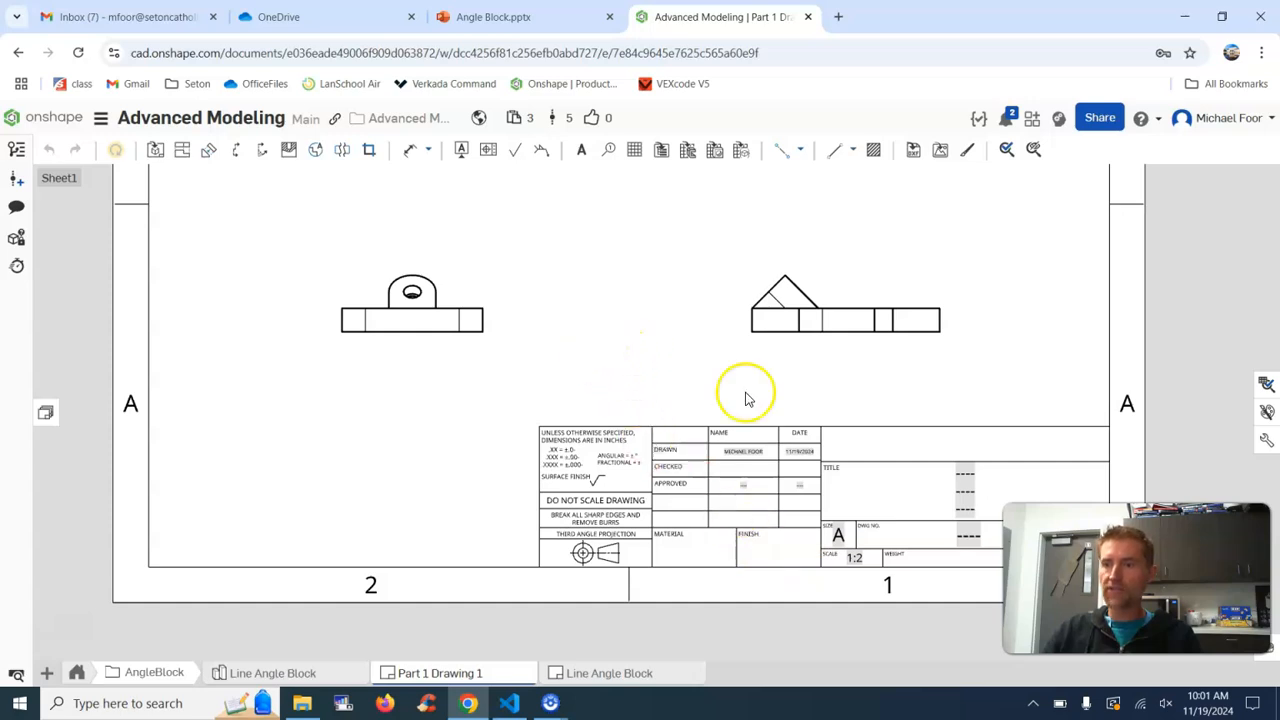
middle_click_drag(757, 447, 745, 509)
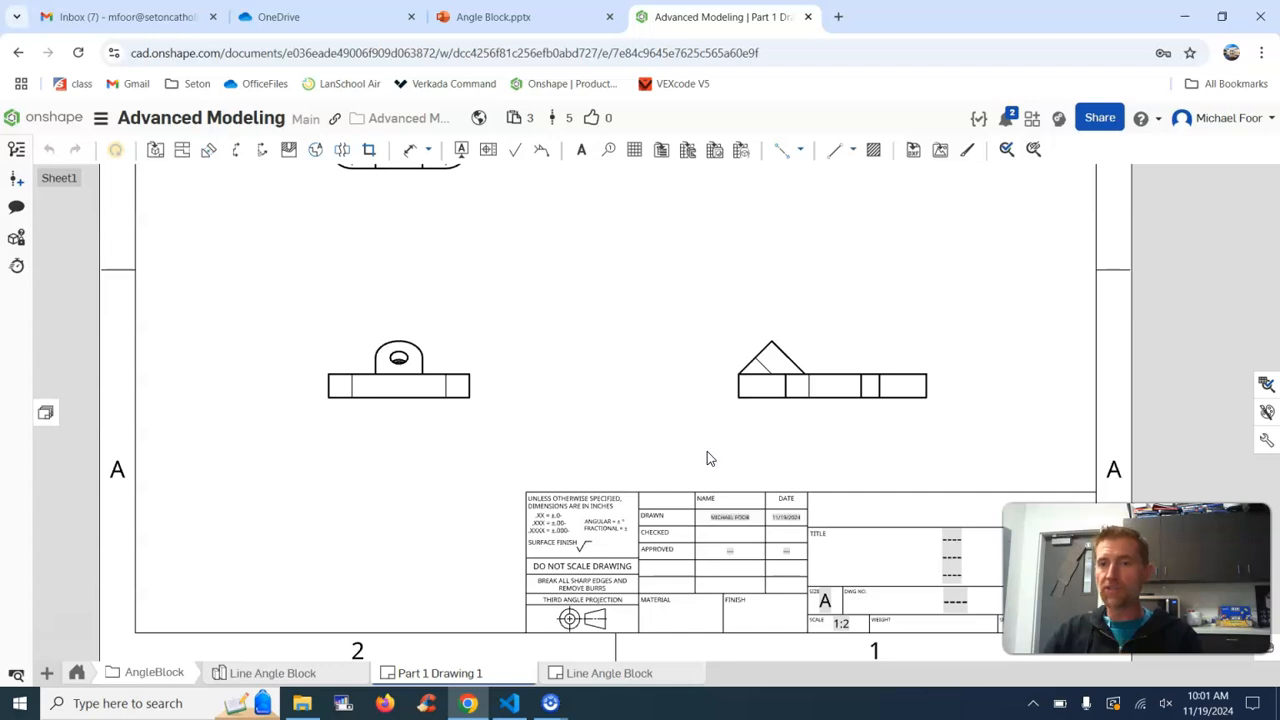
scroll(626, 434, "up", 2)
middle_click_drag(612, 438, 603, 537)
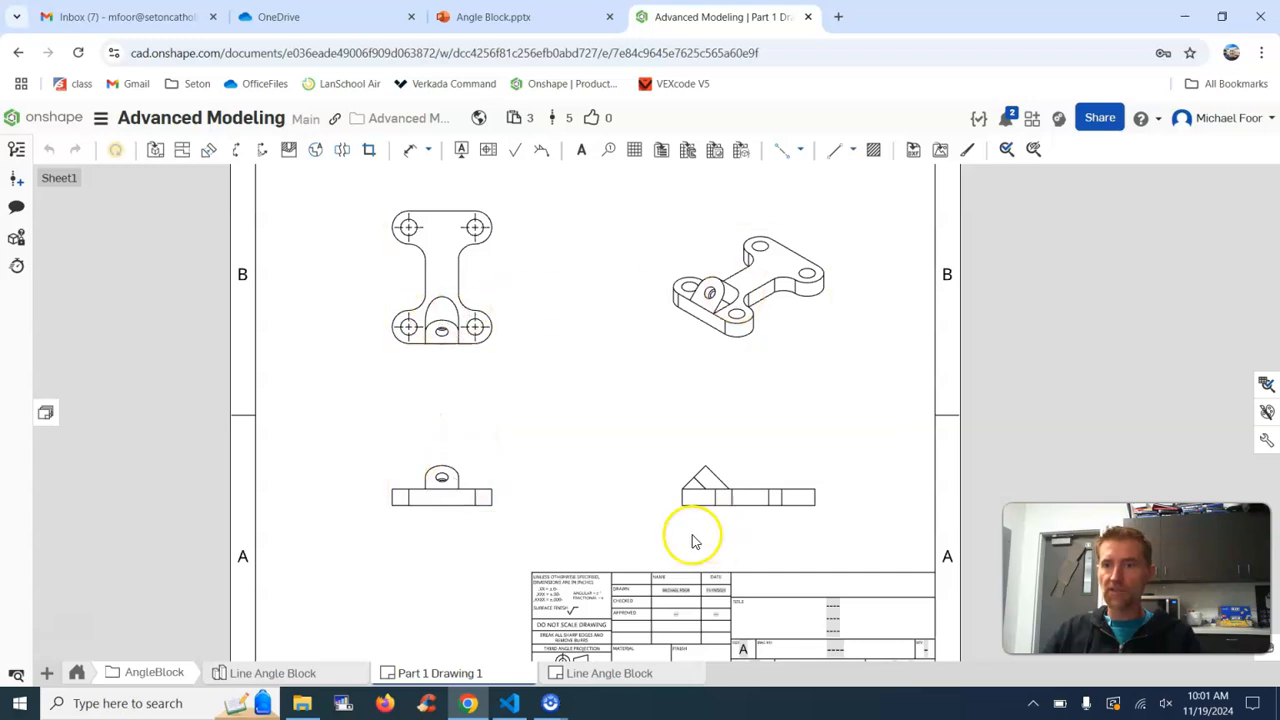
Step: Try a 1:1 scale on the front drawing view, and set it to 1:1.5 instead
double_click(462, 510)
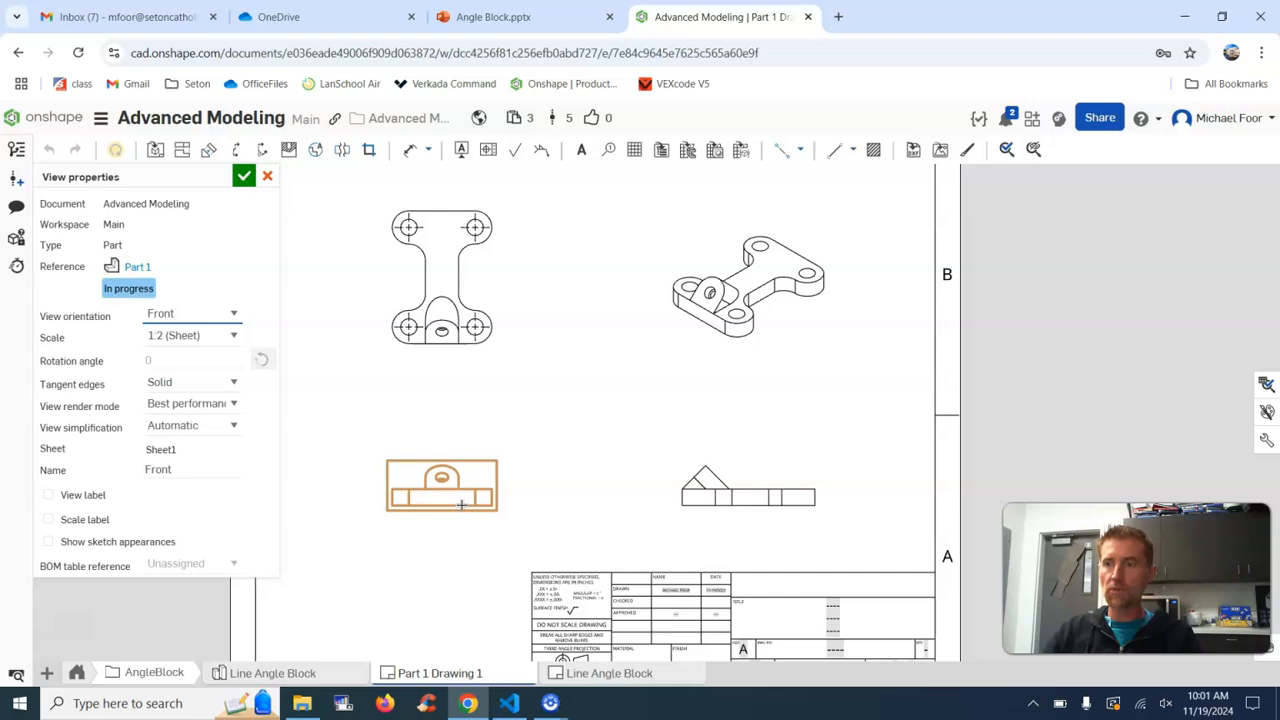
left_click_drag(213, 338, 162, 337)
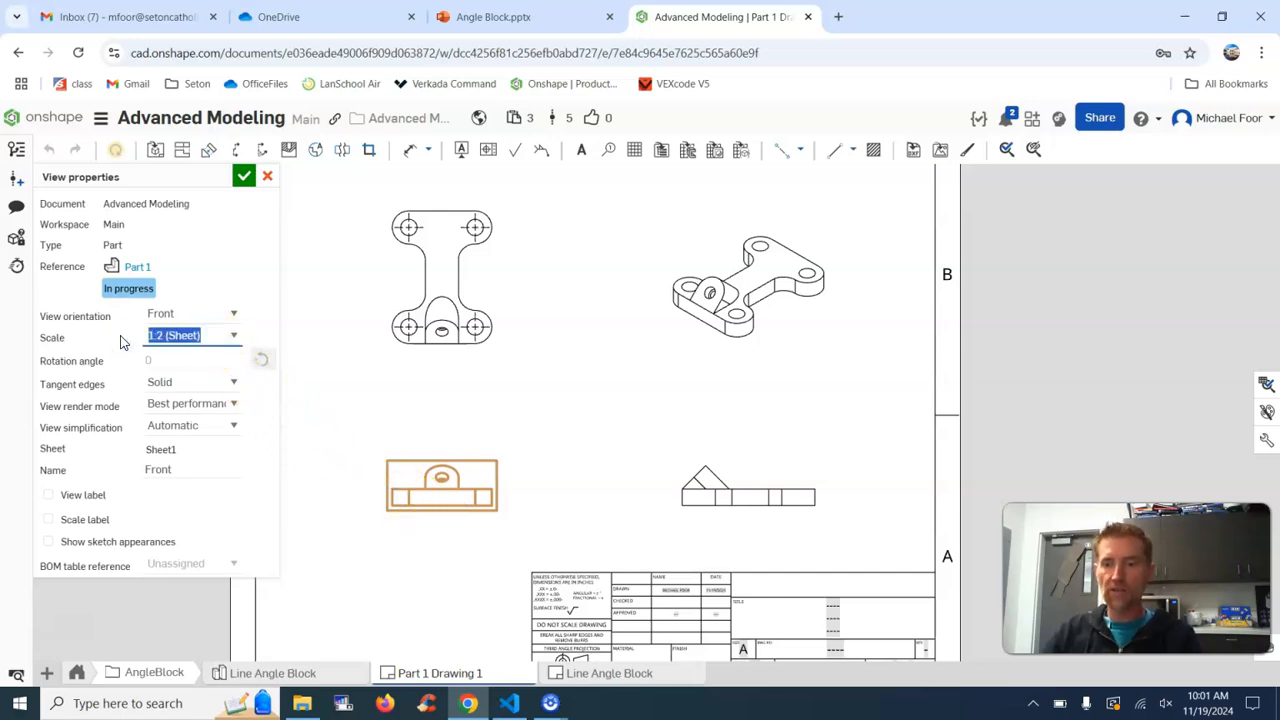
type("1:1")
key("Return")
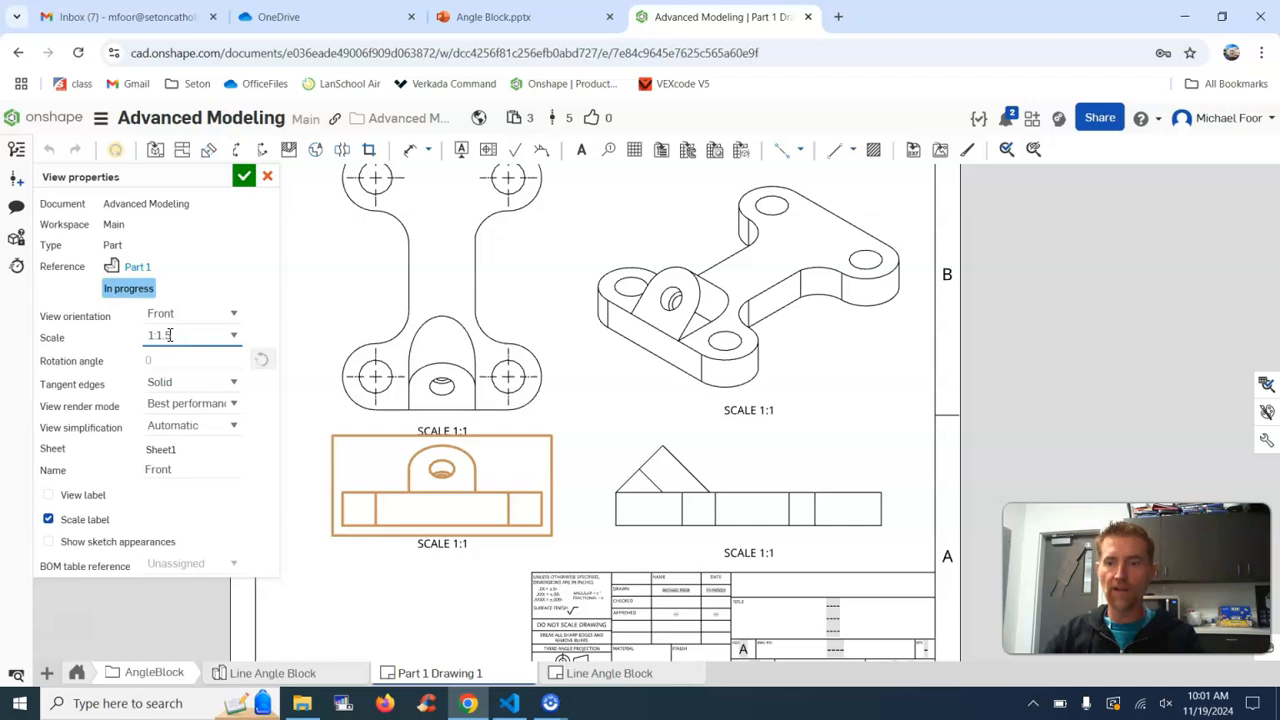
type(".5")
key("Return")
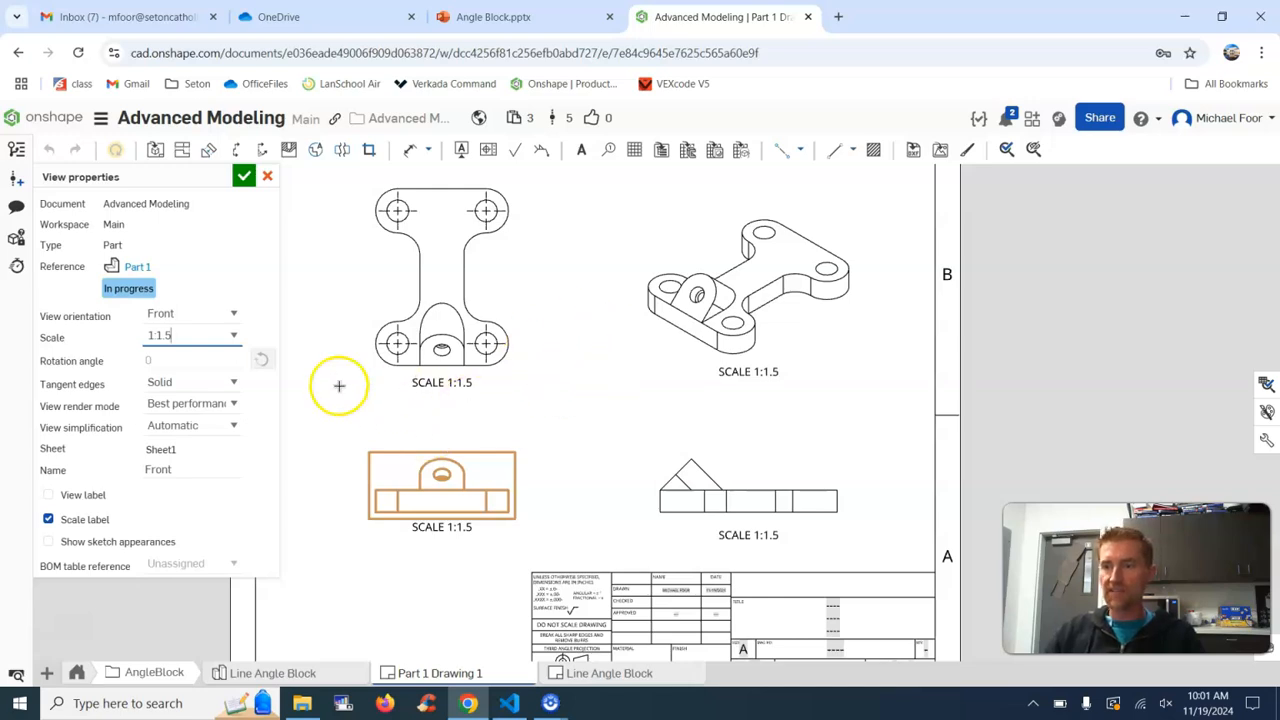
Step: Set the front drawing view's orientation to the named view ActualFront and apply the view properties
left_click(196, 316)
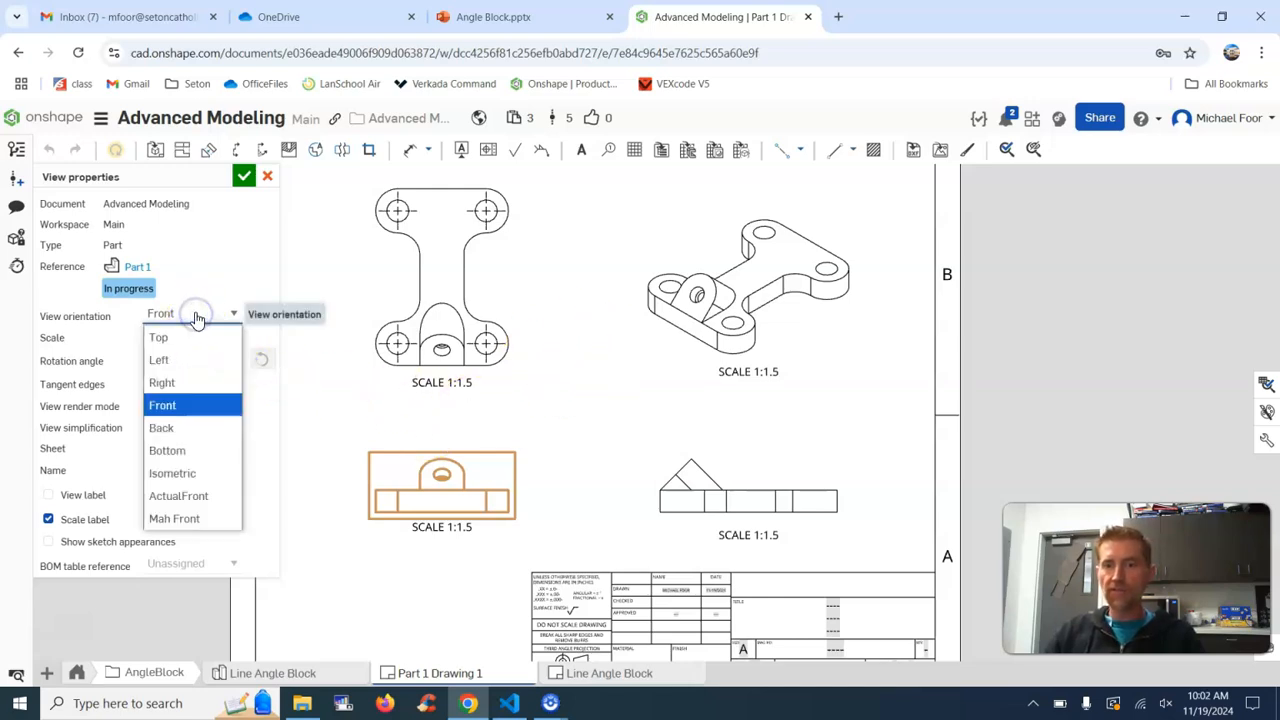
left_click(232, 285)
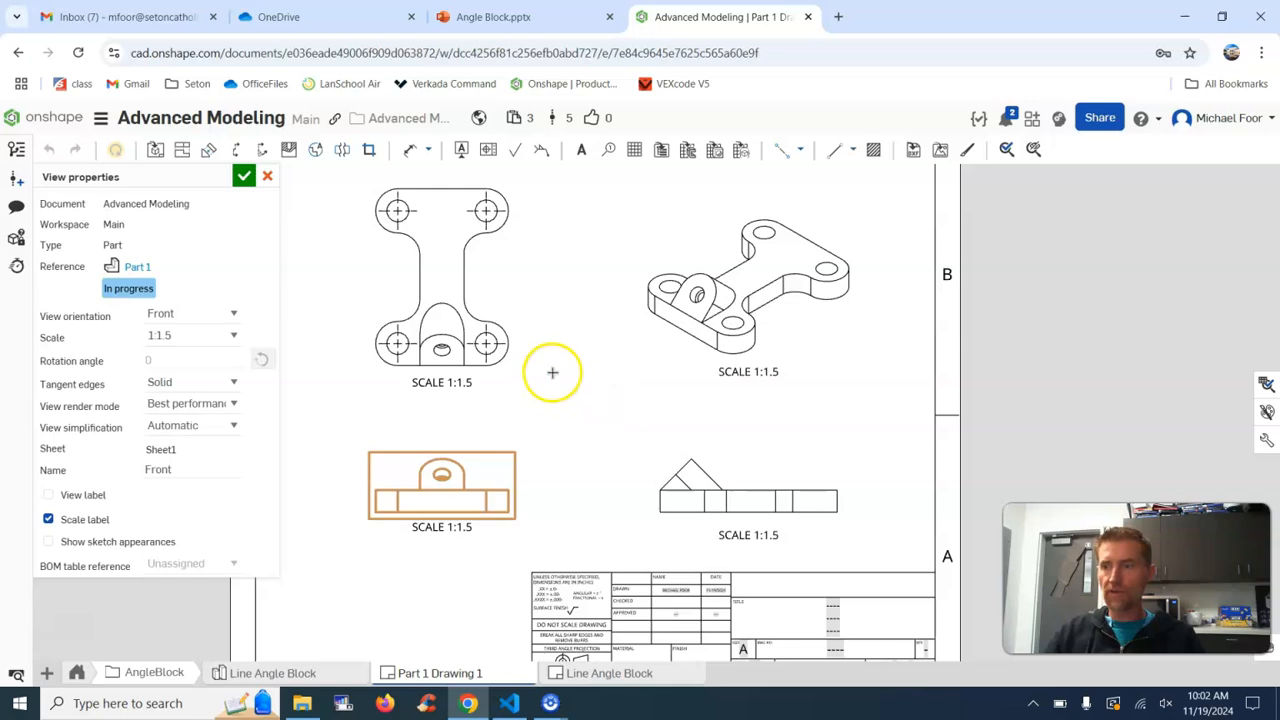
left_click(220, 316)
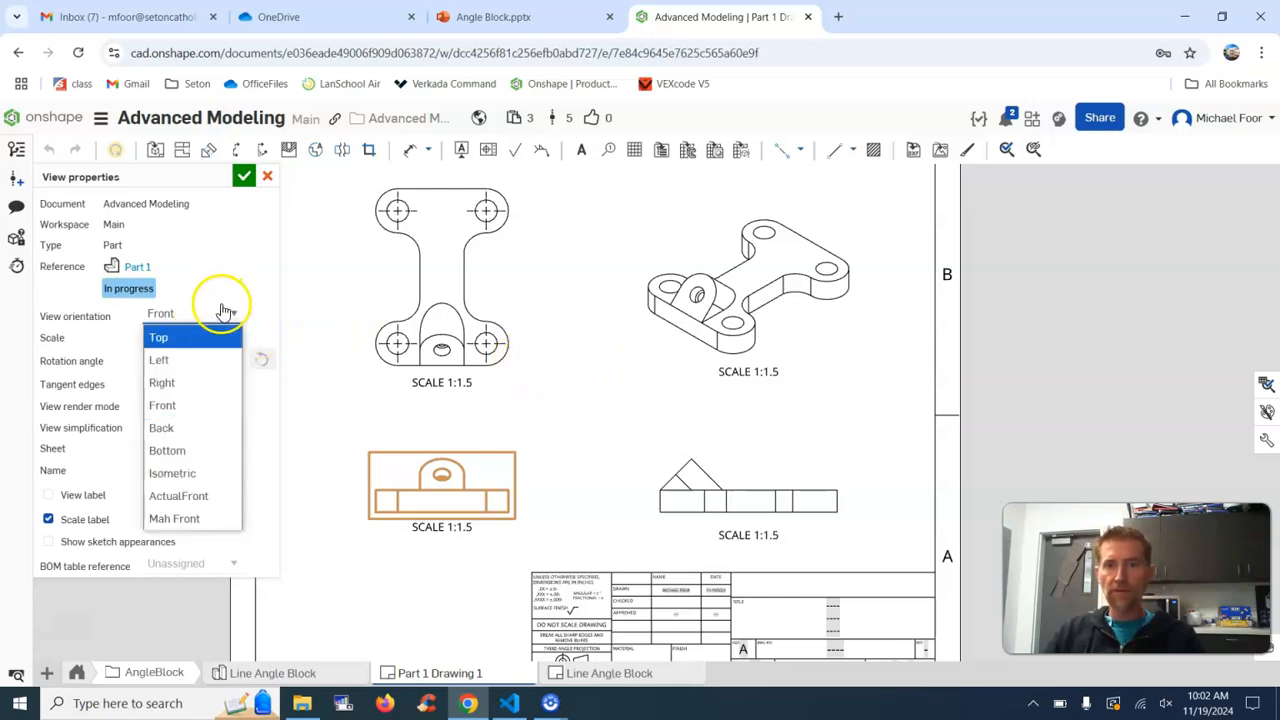
left_click(212, 498)
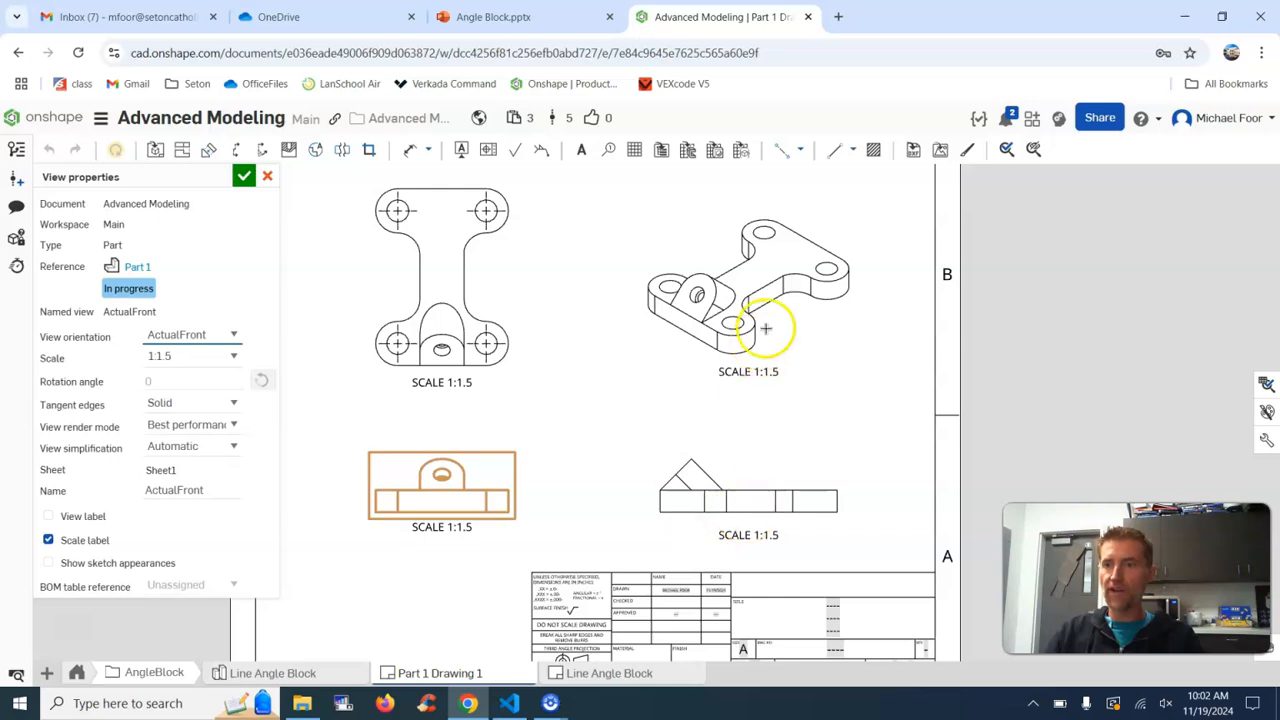
left_click(242, 177)
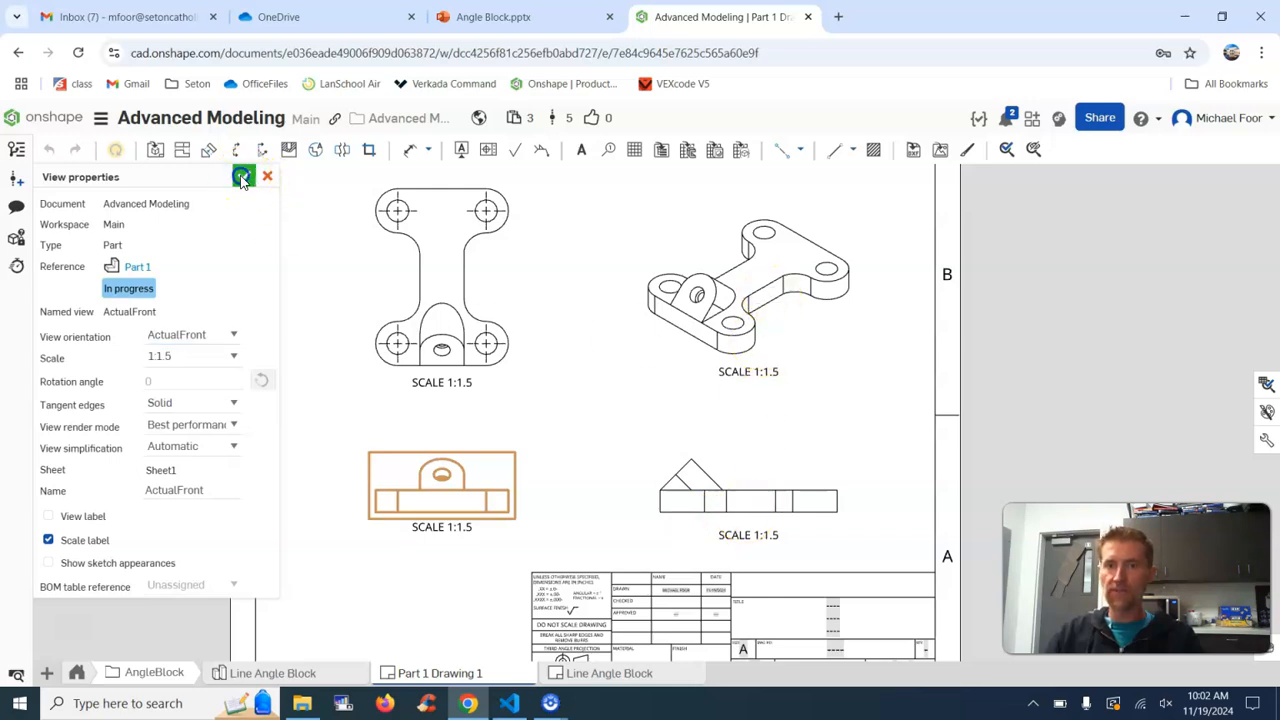
Step: Remove the scale labels beneath the front, top and right drawing views
left_click(447, 530)
left_click_drag(452, 530, 739, 540)
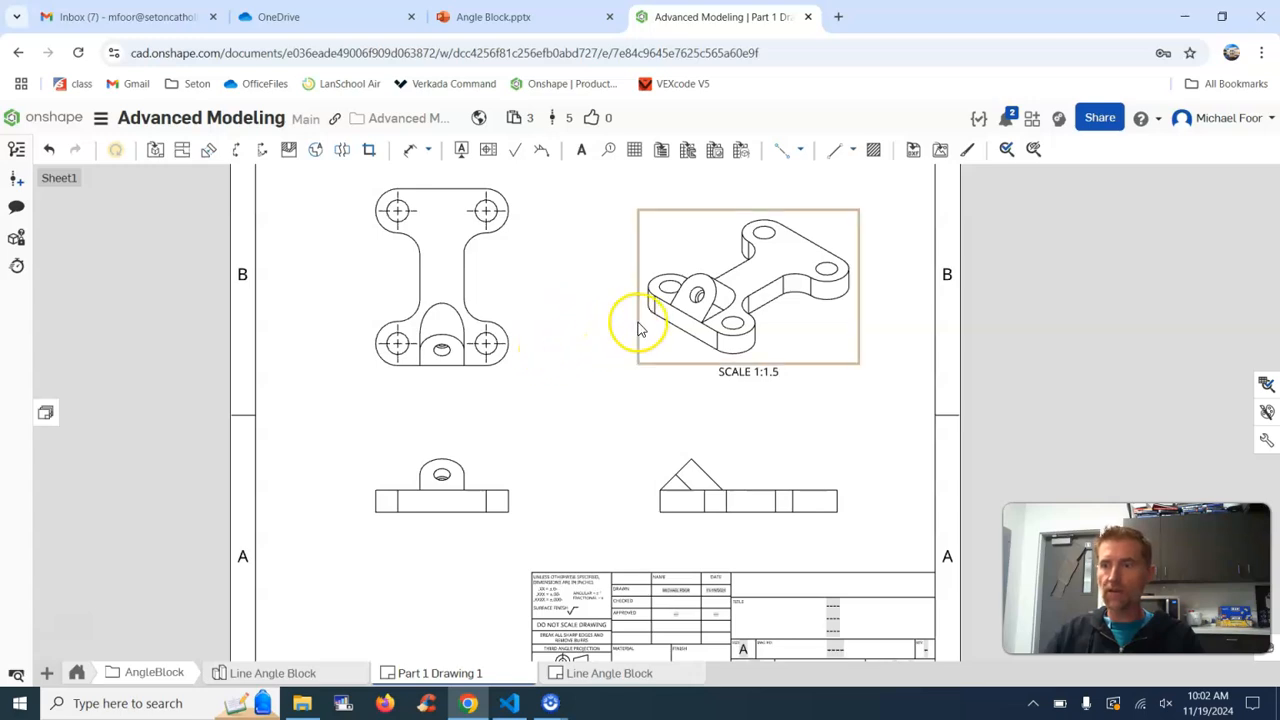
Step: Display the isometric drawing view as shaded
left_click(789, 298)
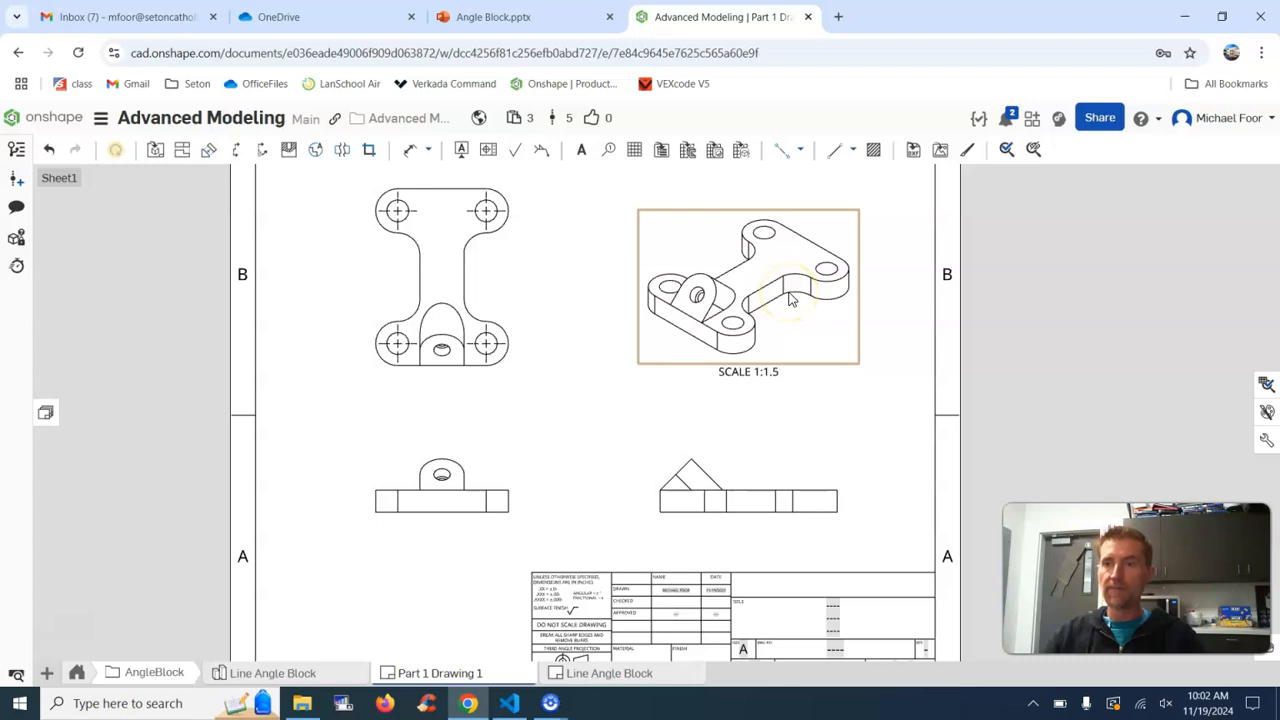
right_click(789, 298)
left_click(820, 279)
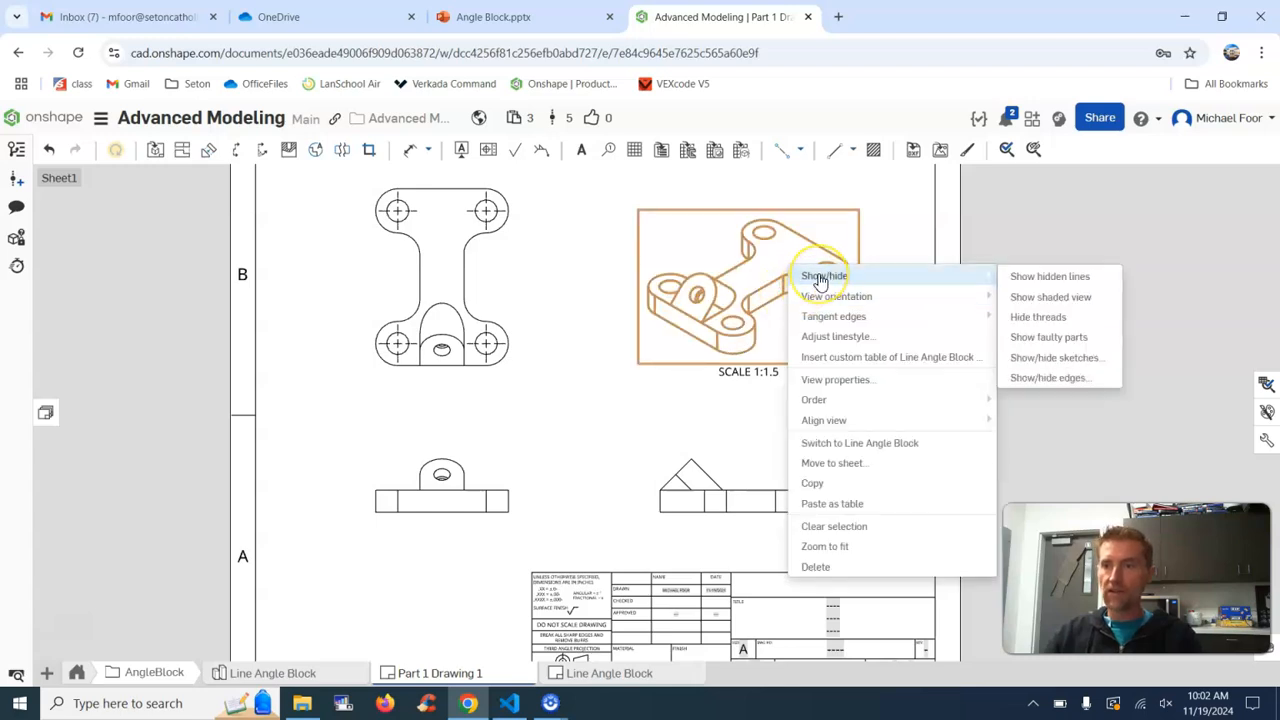
left_click(1032, 300)
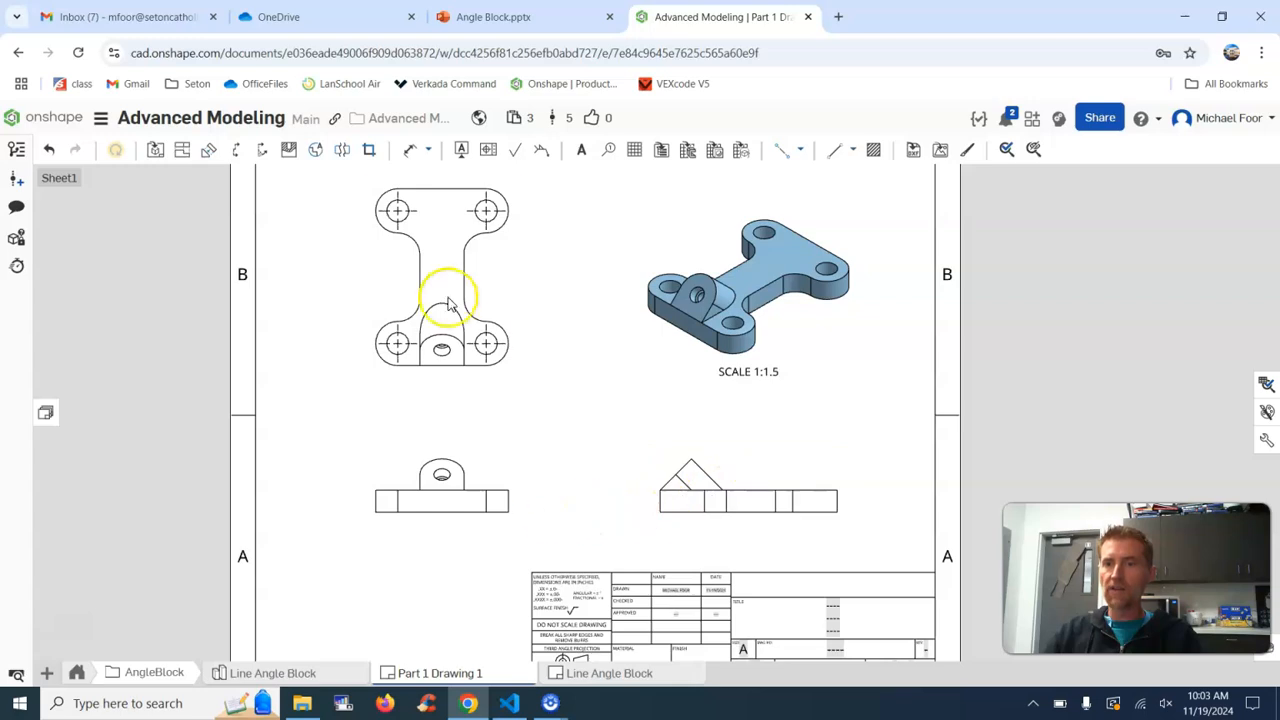
Step: Show hidden lines in the right, front and top drawing views
right_click(698, 494)
mouse_move(748, 160)
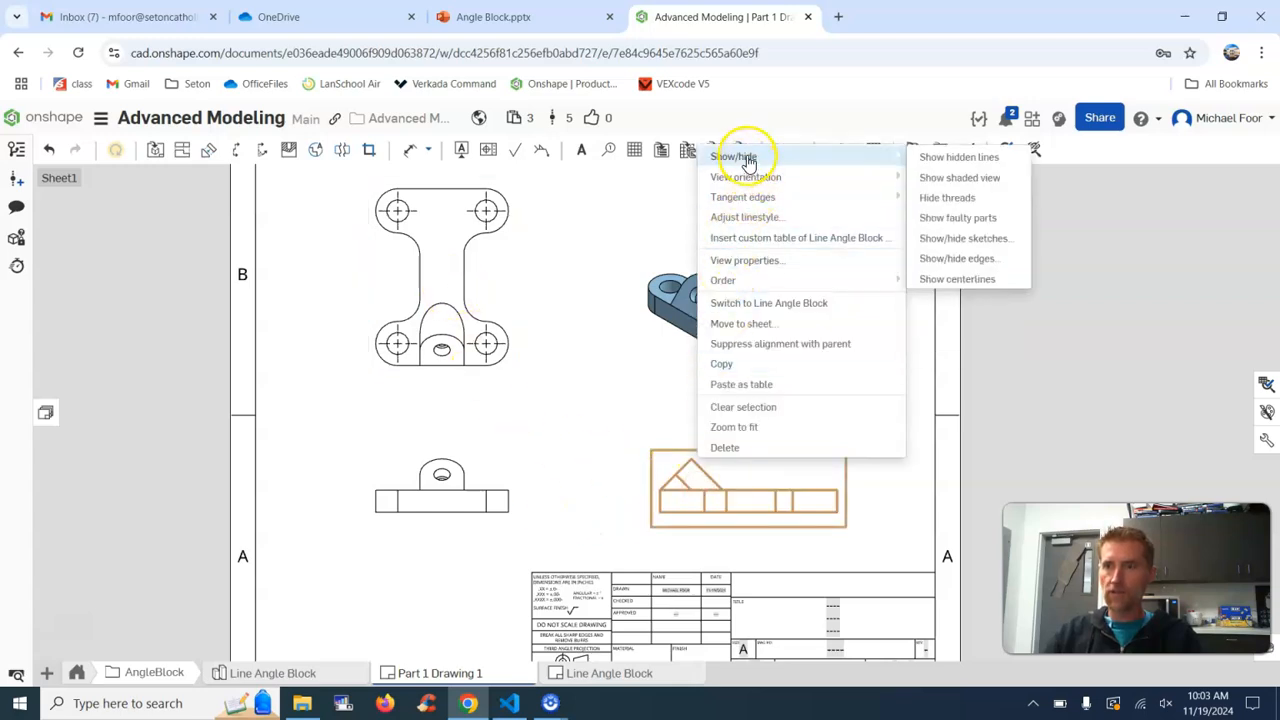
left_click(932, 158)
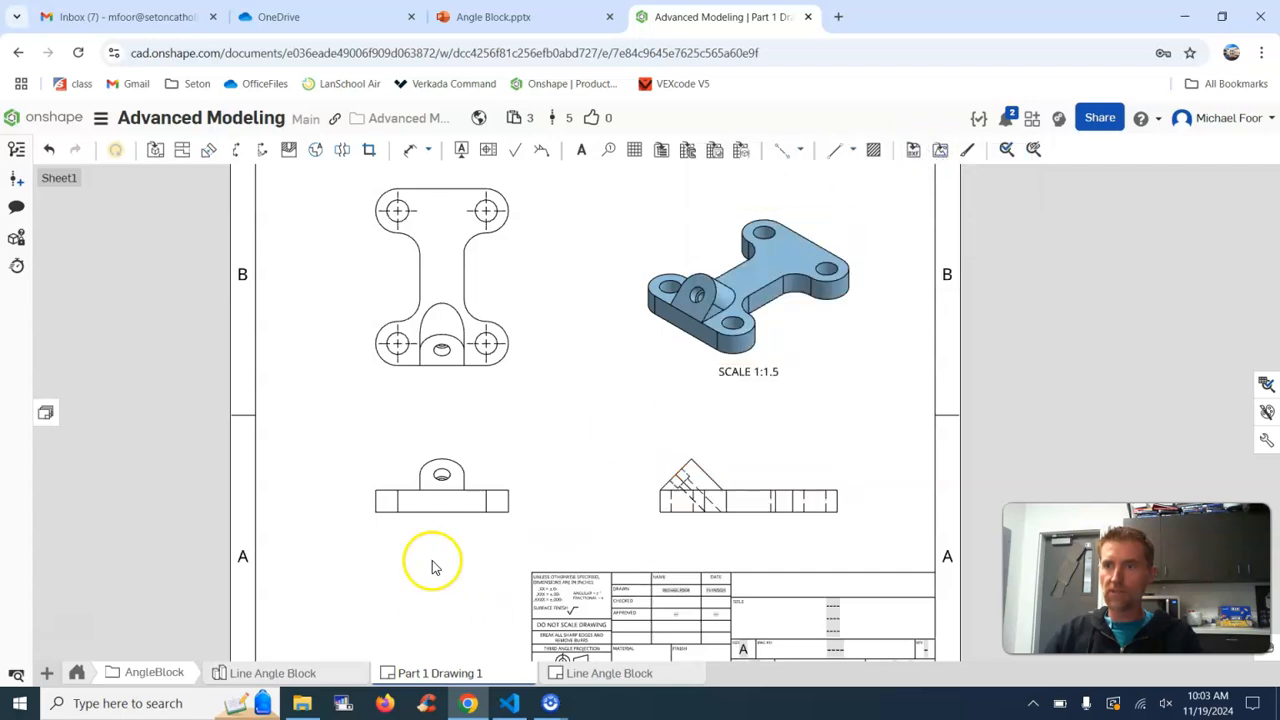
right_click(460, 508)
mouse_move(490, 192)
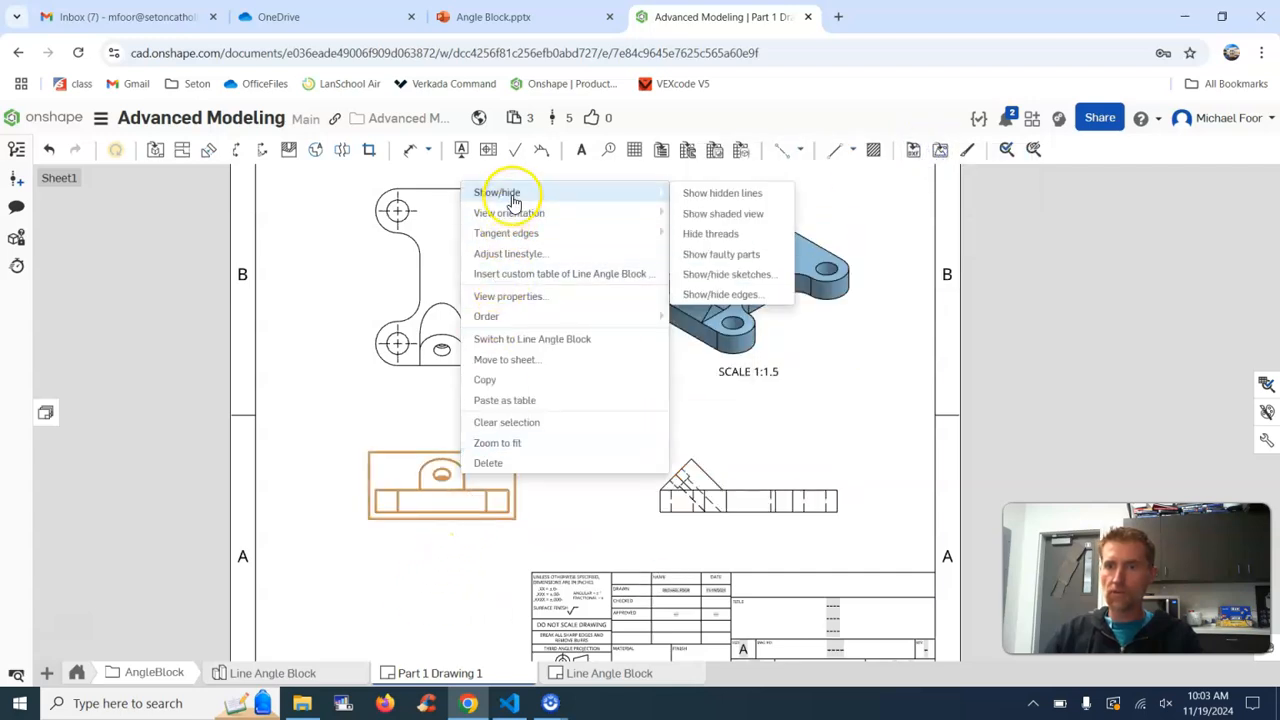
left_click(710, 194)
left_click(491, 280)
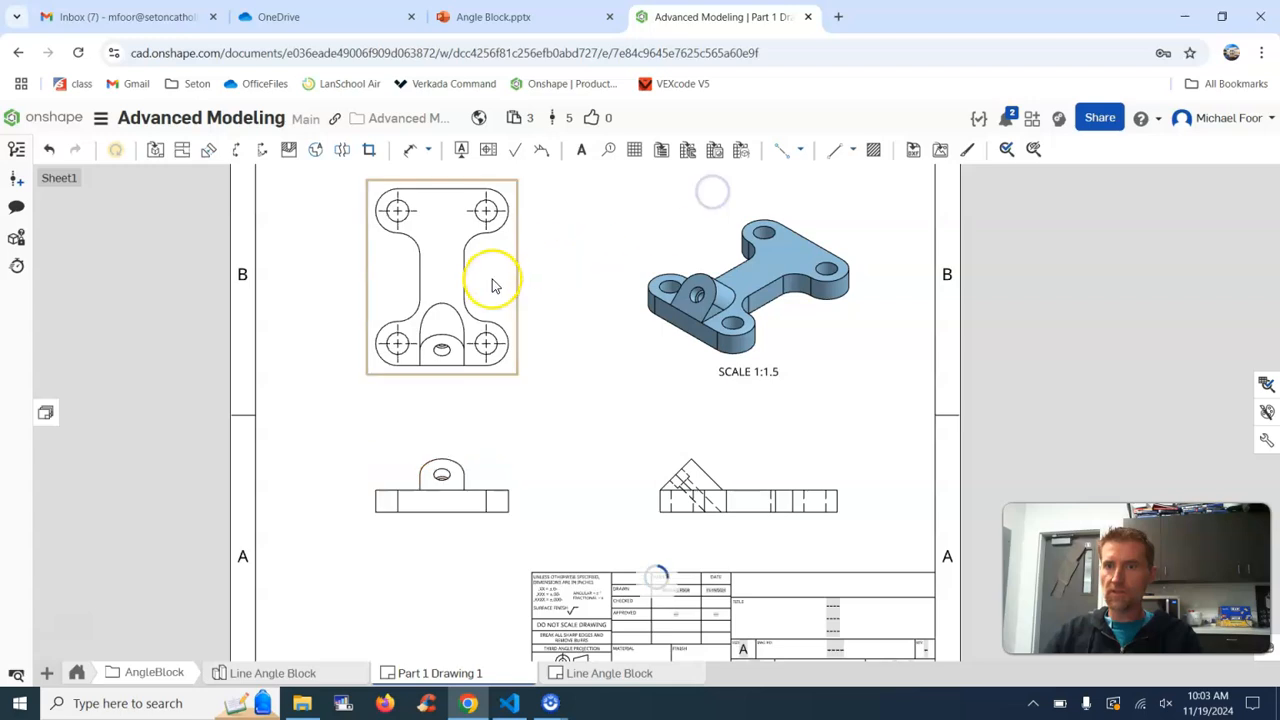
right_click(445, 252)
mouse_move(490, 258)
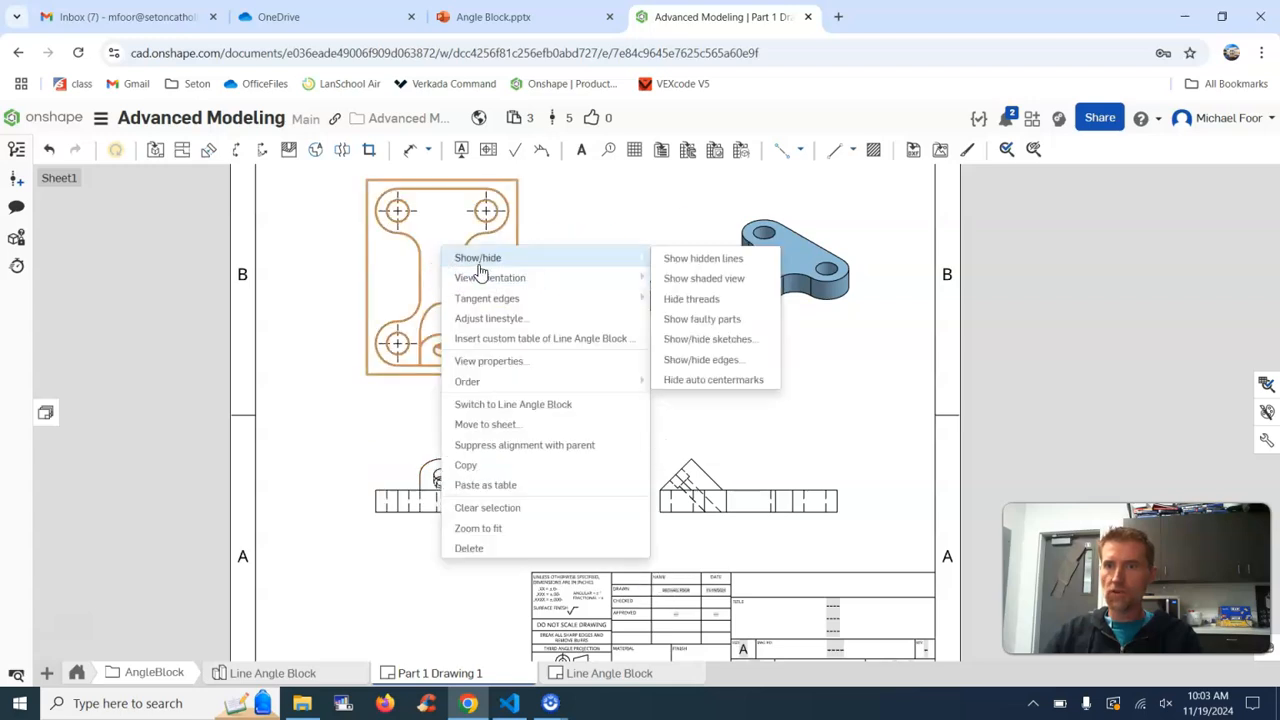
left_click(693, 262)
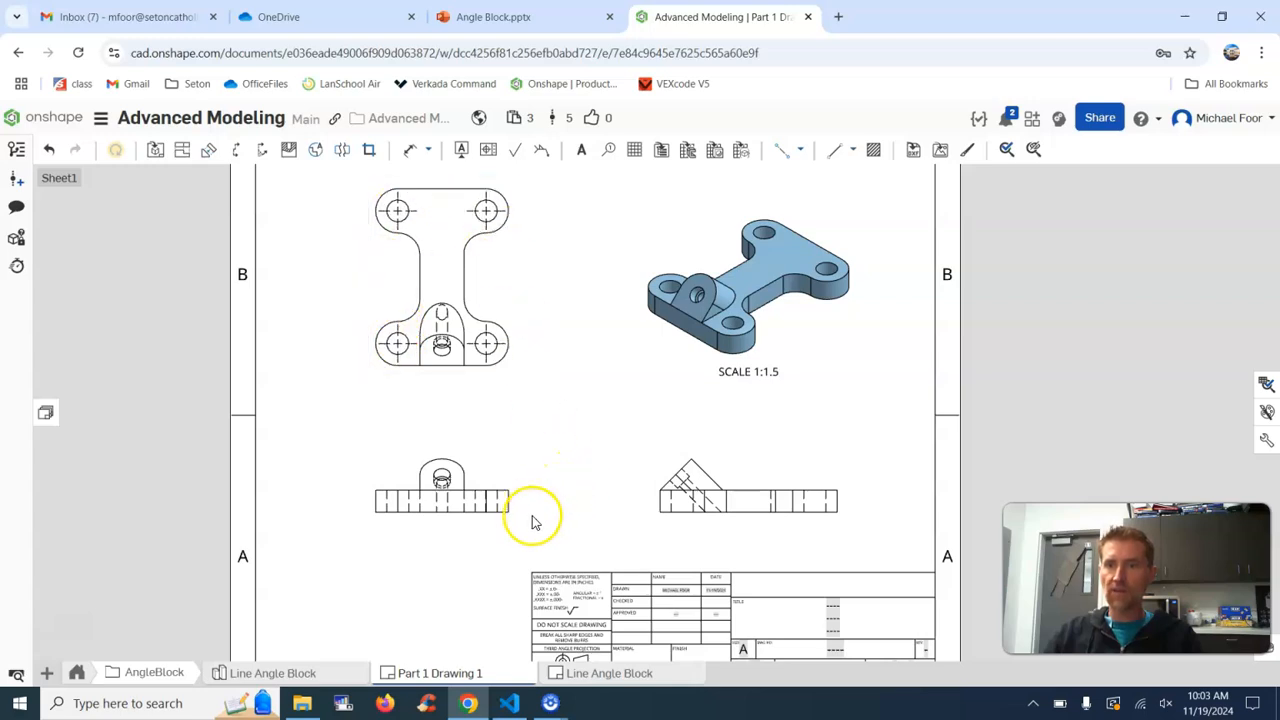
Step: Set the tangent edges to Hidden in the front and right drawing views
scroll(472, 514, "up", 2)
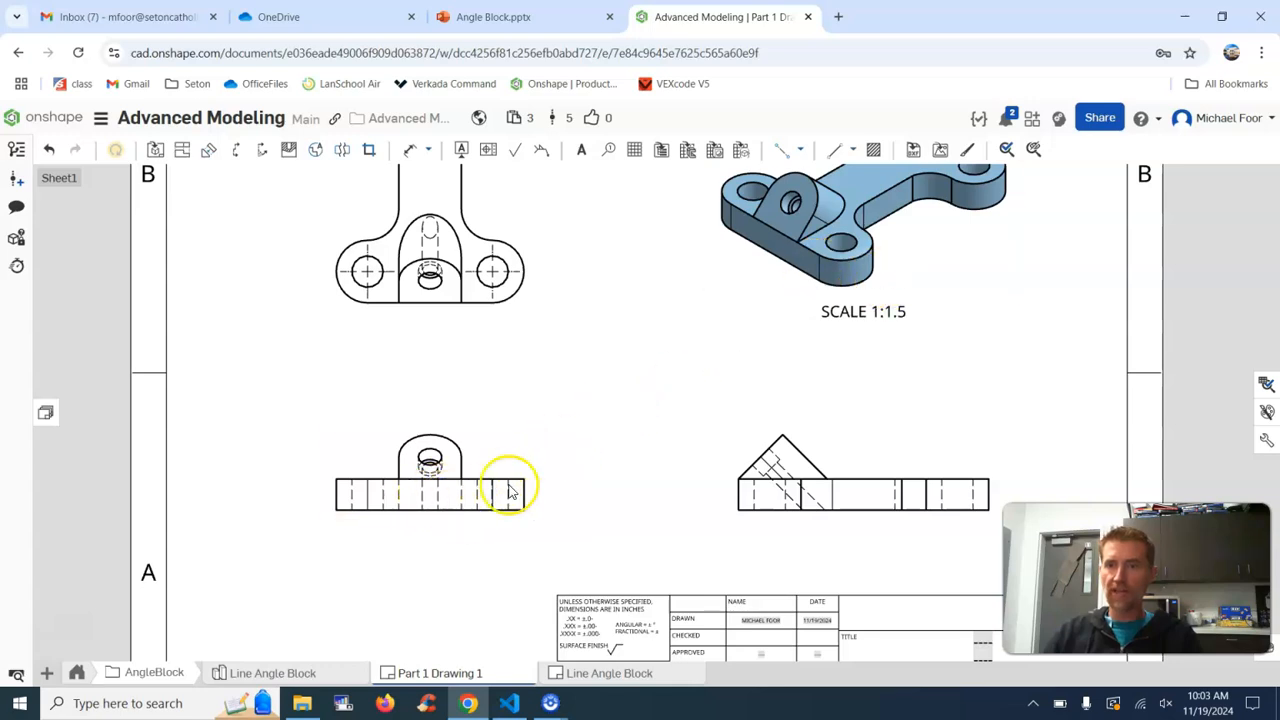
right_click(474, 502)
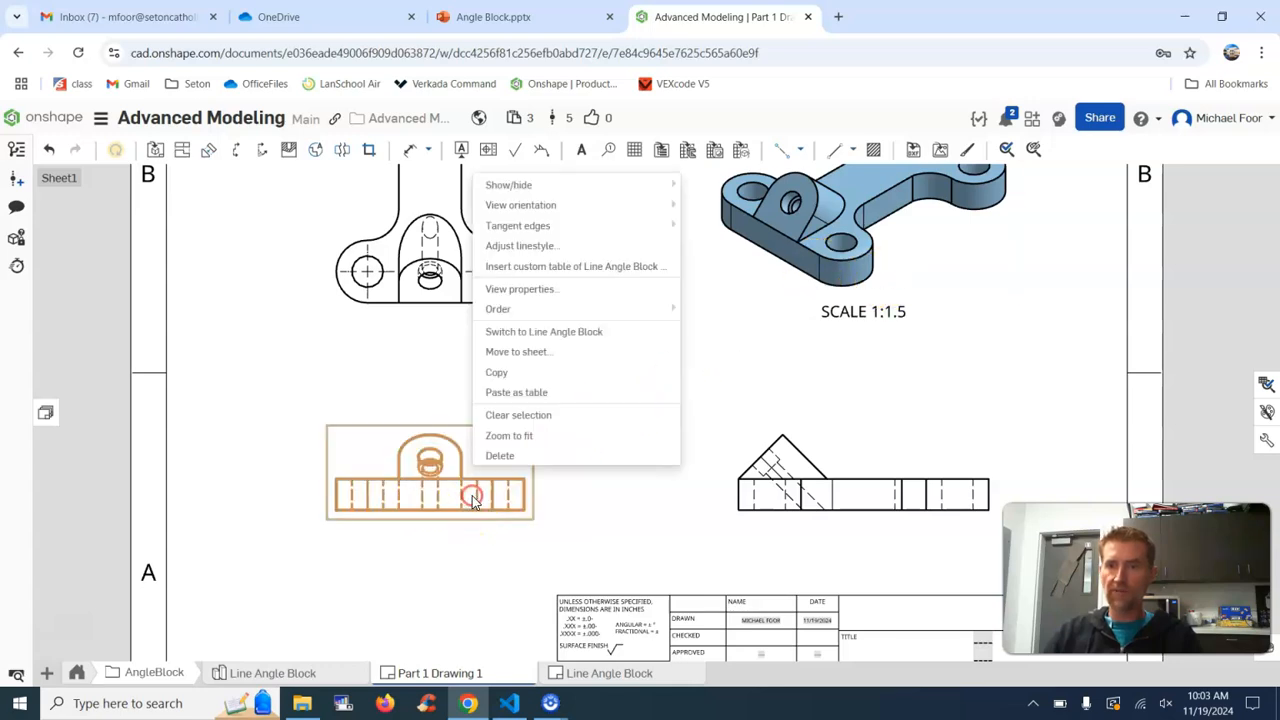
mouse_move(561, 230)
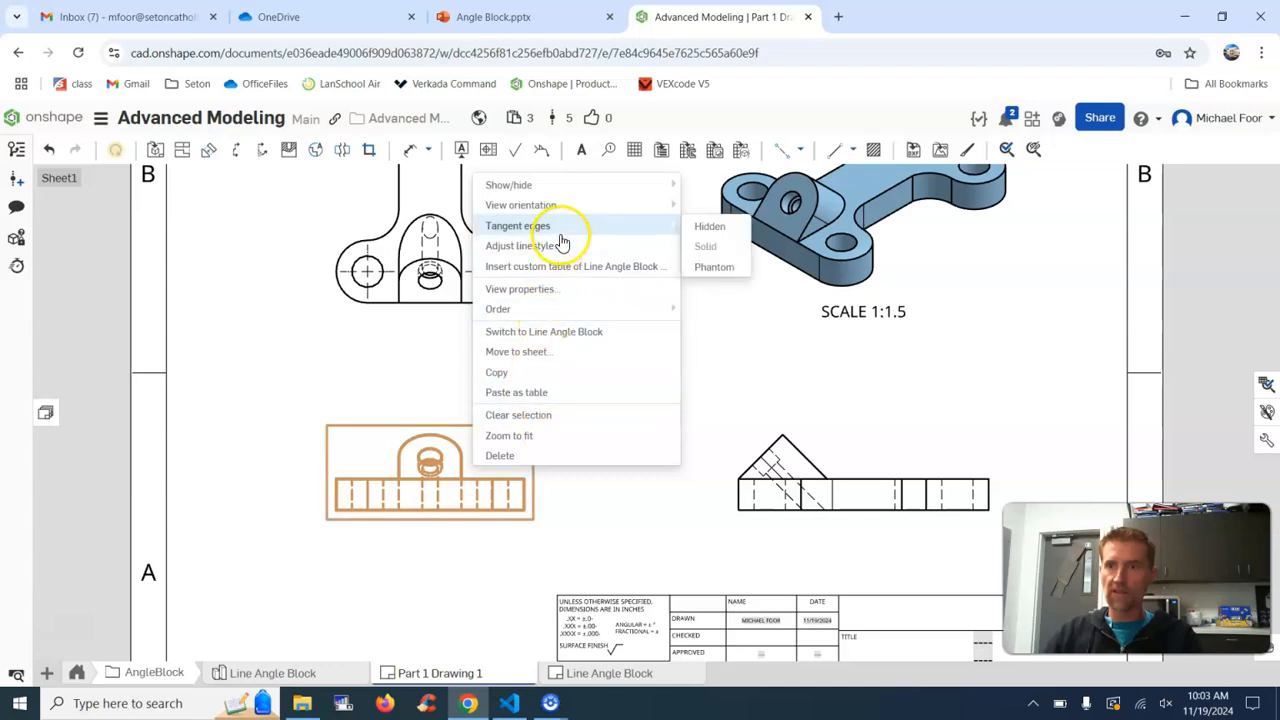
left_click(706, 228)
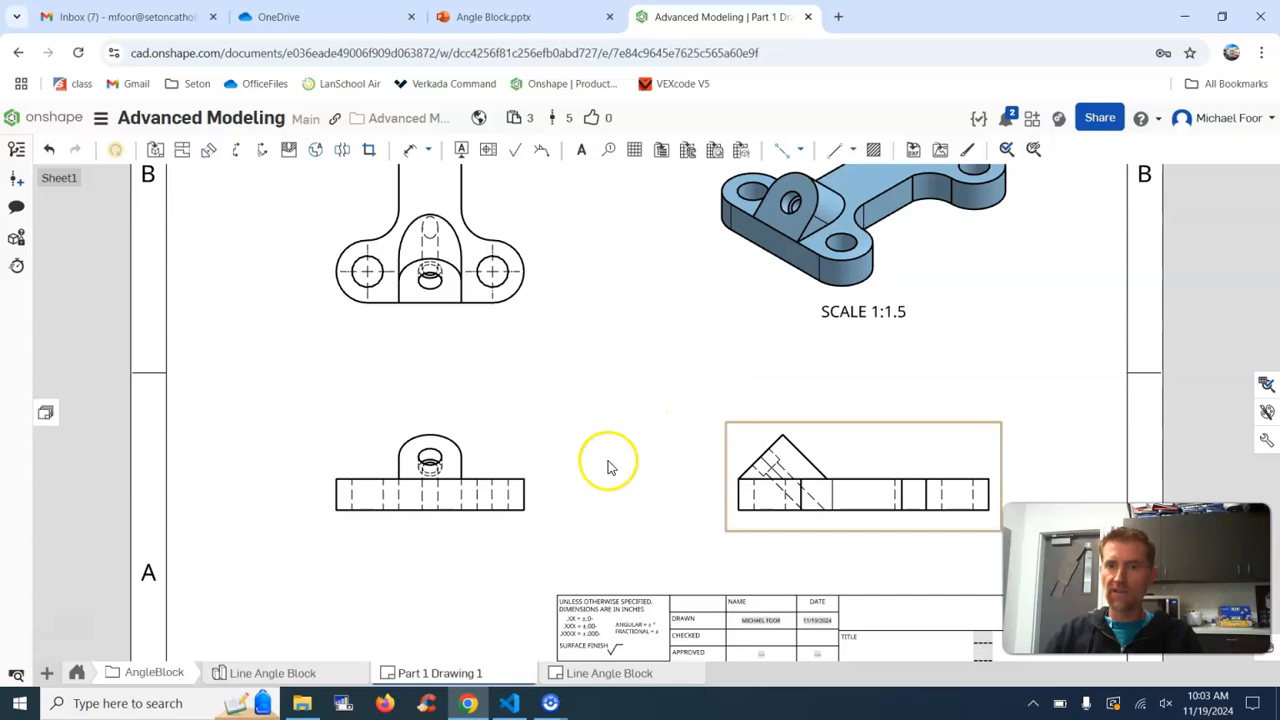
right_click(835, 483)
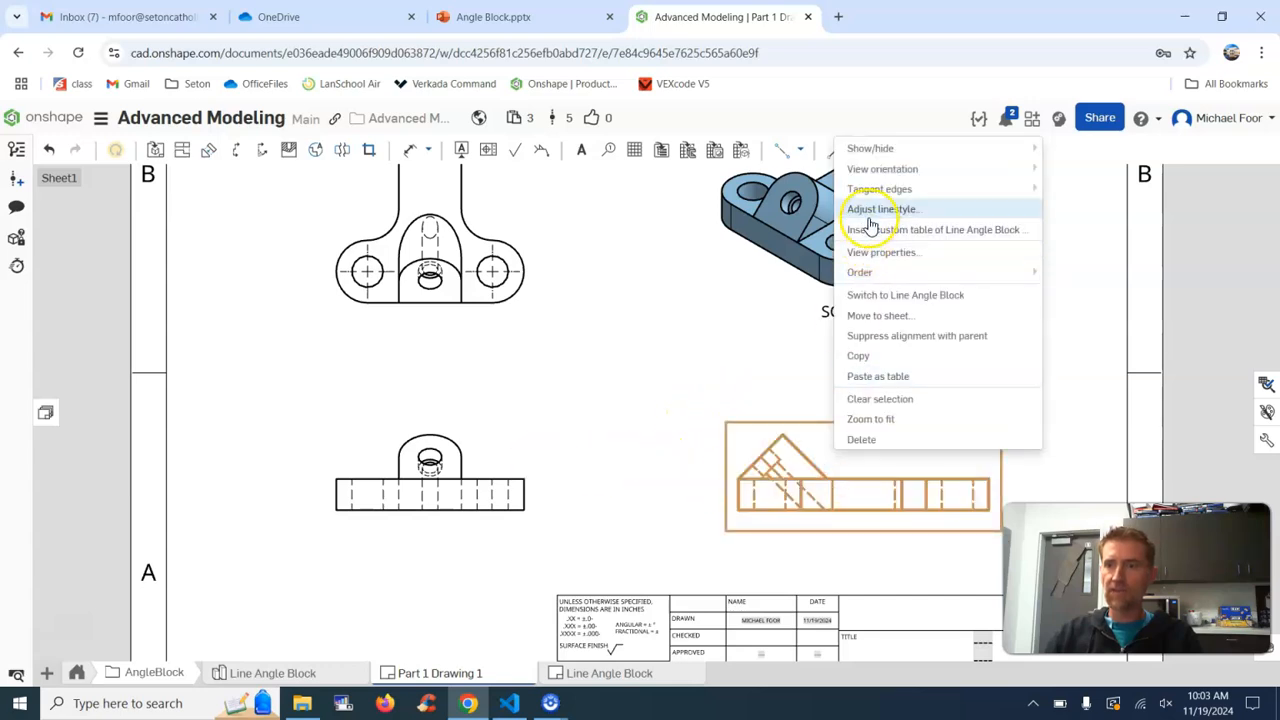
mouse_move(883, 170)
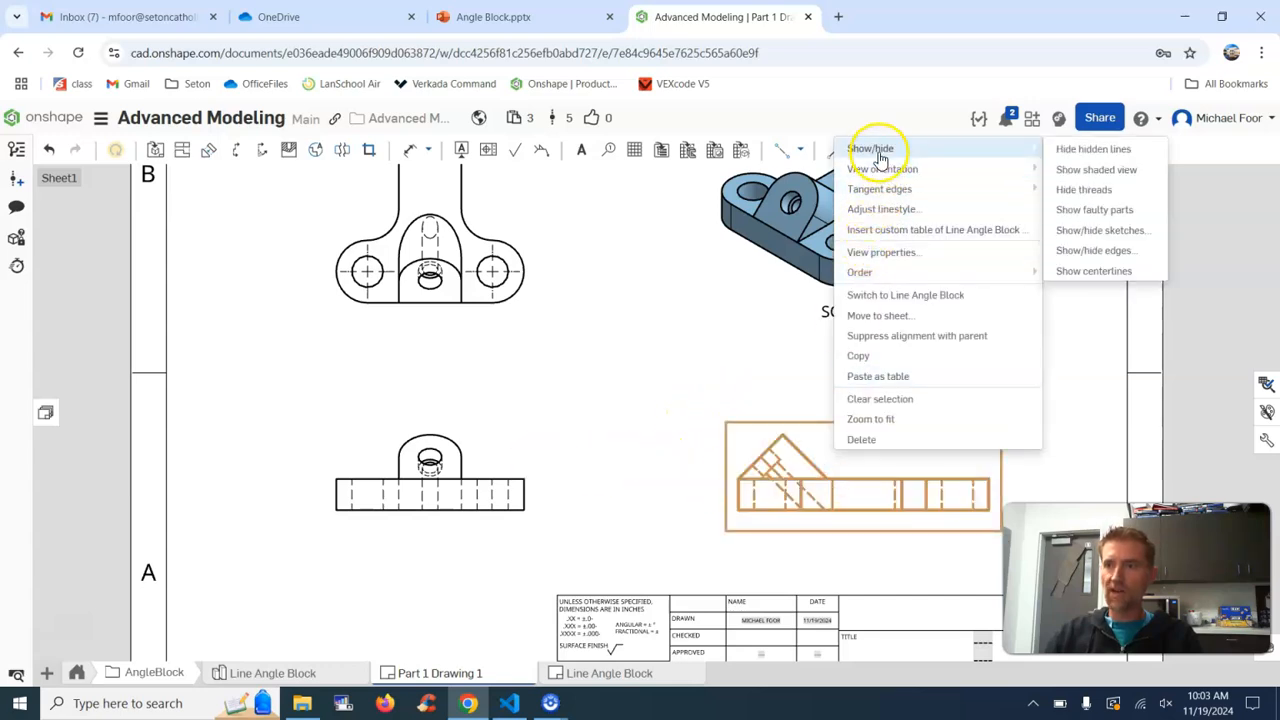
left_click(1073, 192)
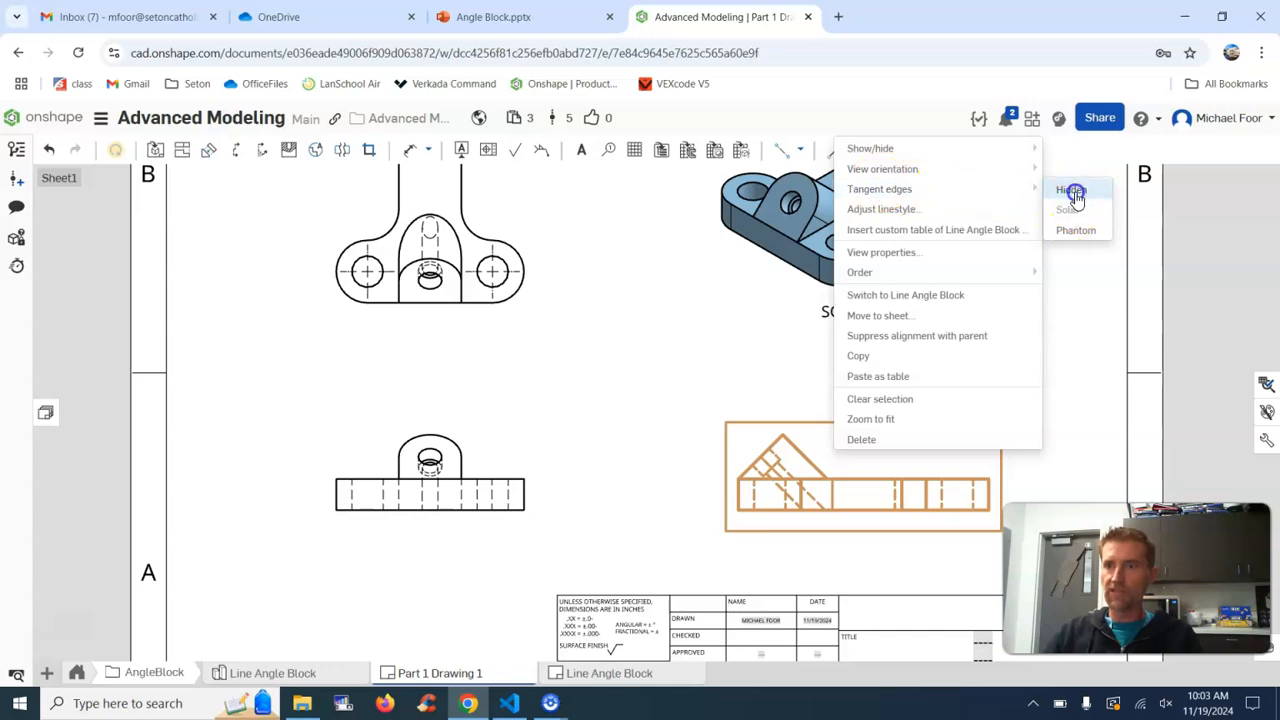
scroll(590, 318, "down", 2)
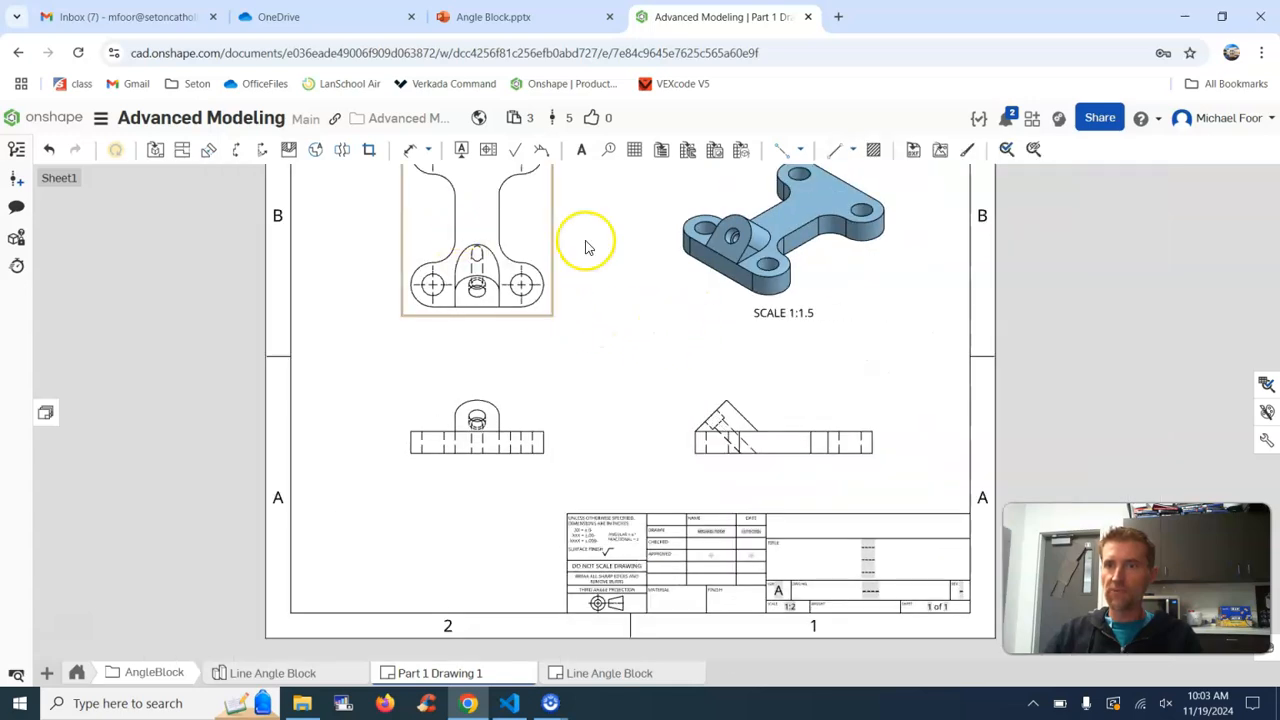
Step: Add edge to edge centerlines between the hidden hole edges in the front view, for the two outer holes and the middle hole
scroll(757, 350, "up", 2)
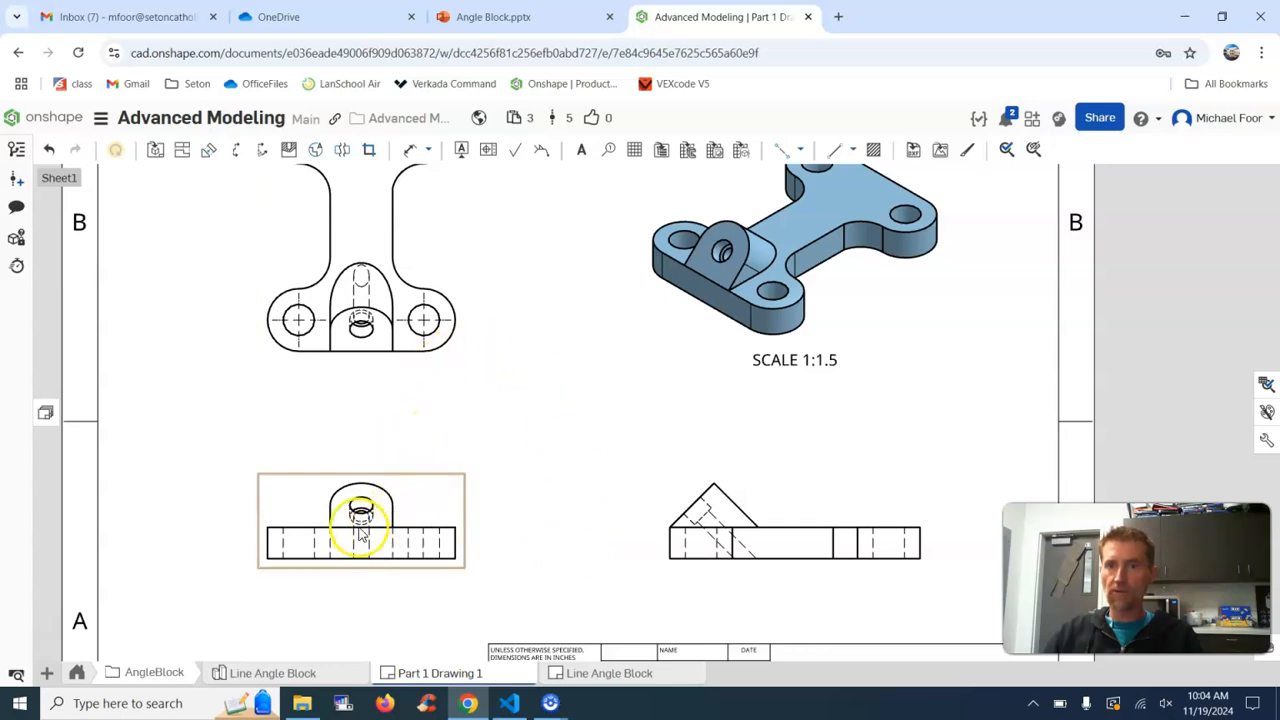
left_click(800, 148)
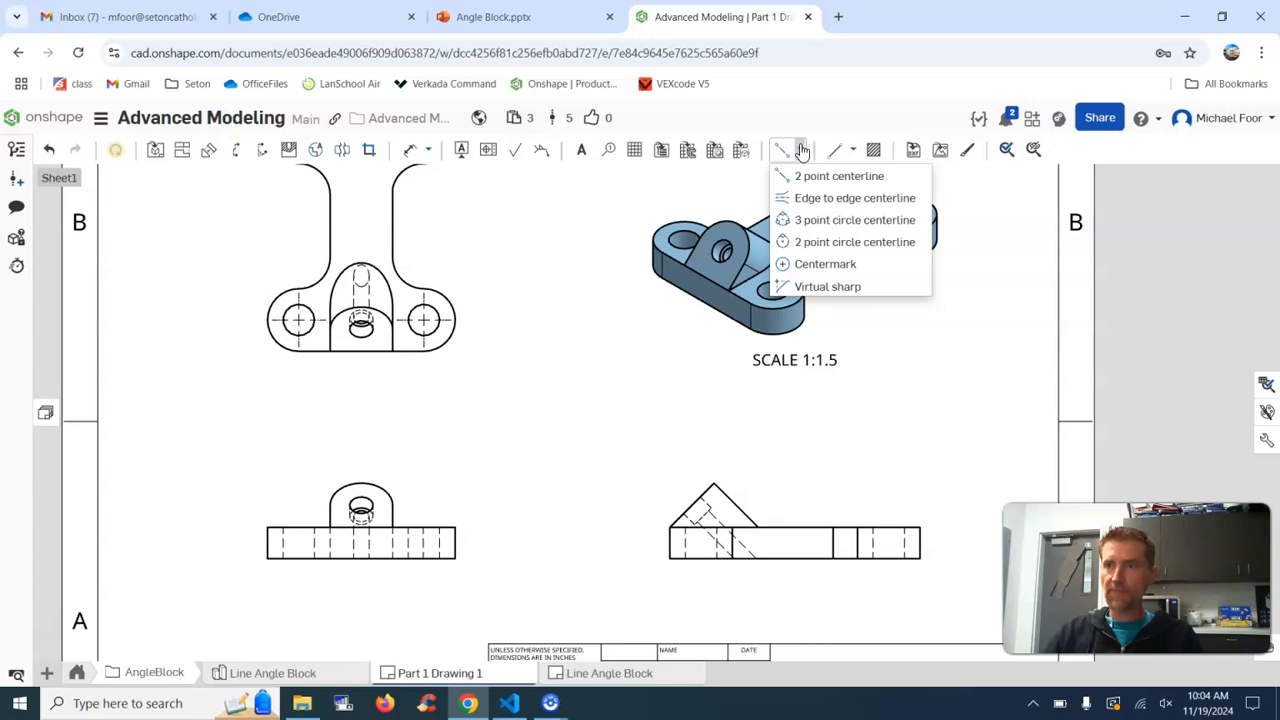
left_click(806, 200)
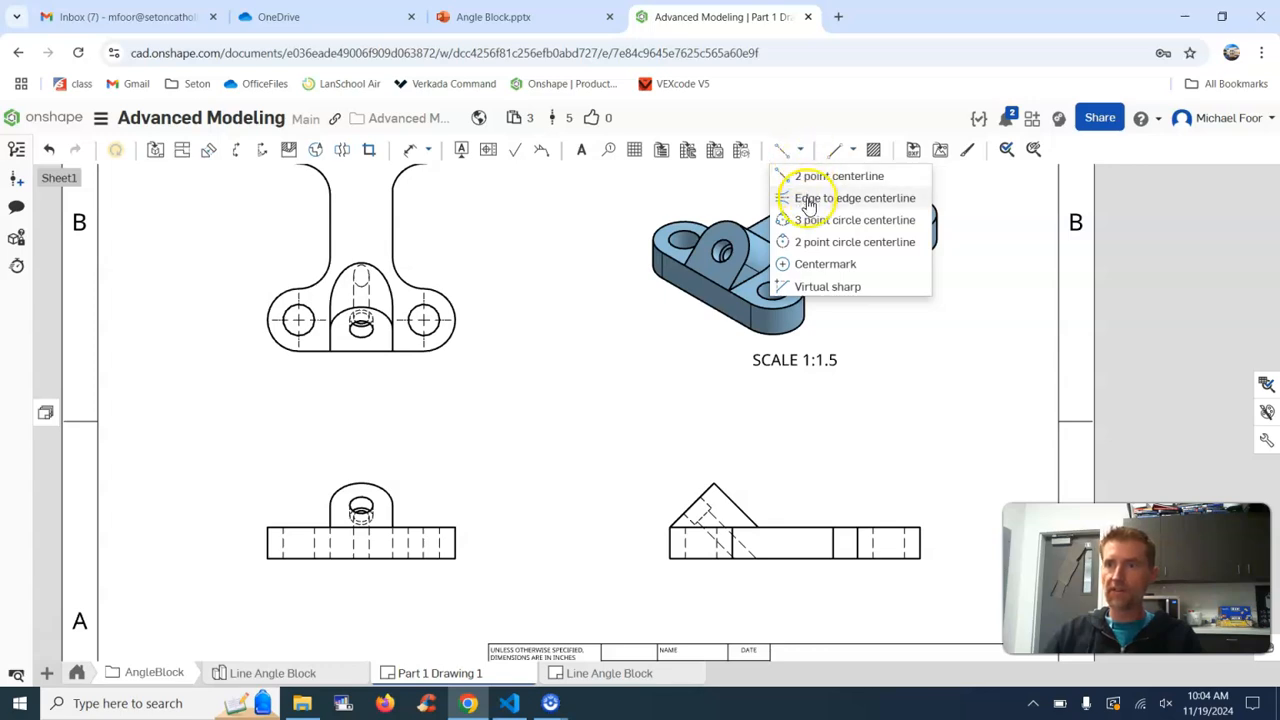
left_click(810, 200)
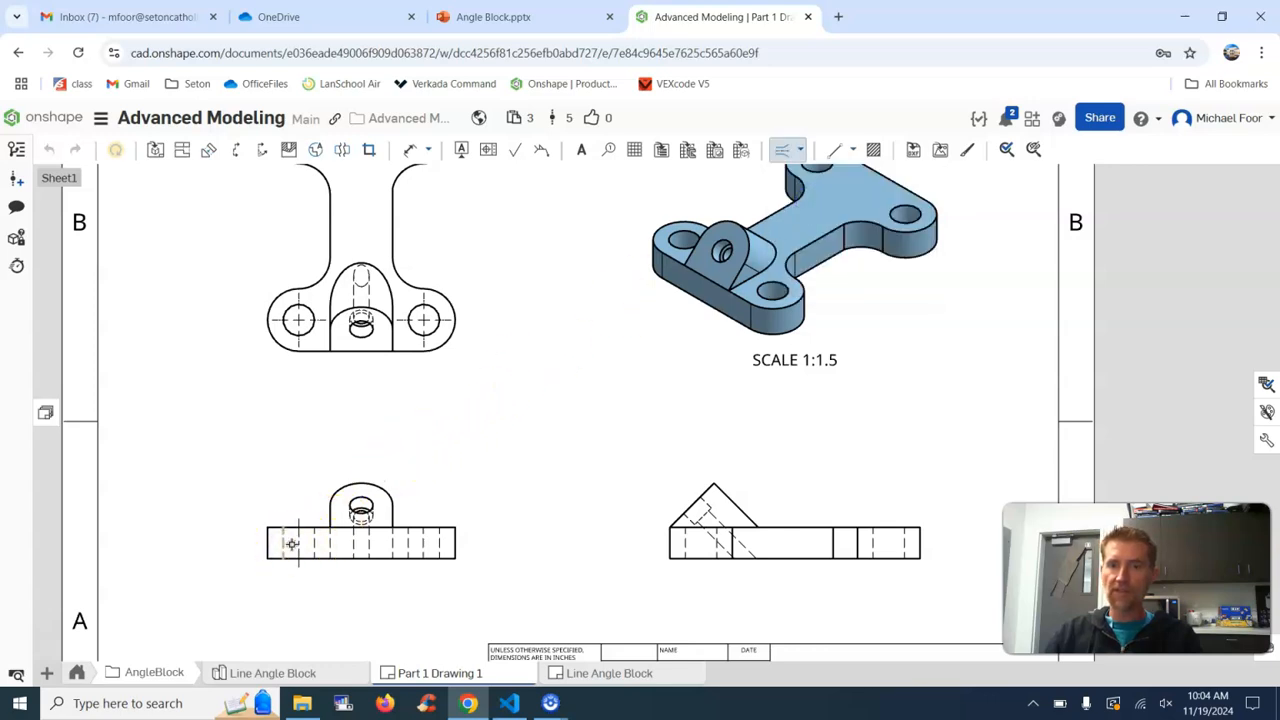
scroll(327, 545, "up", 3)
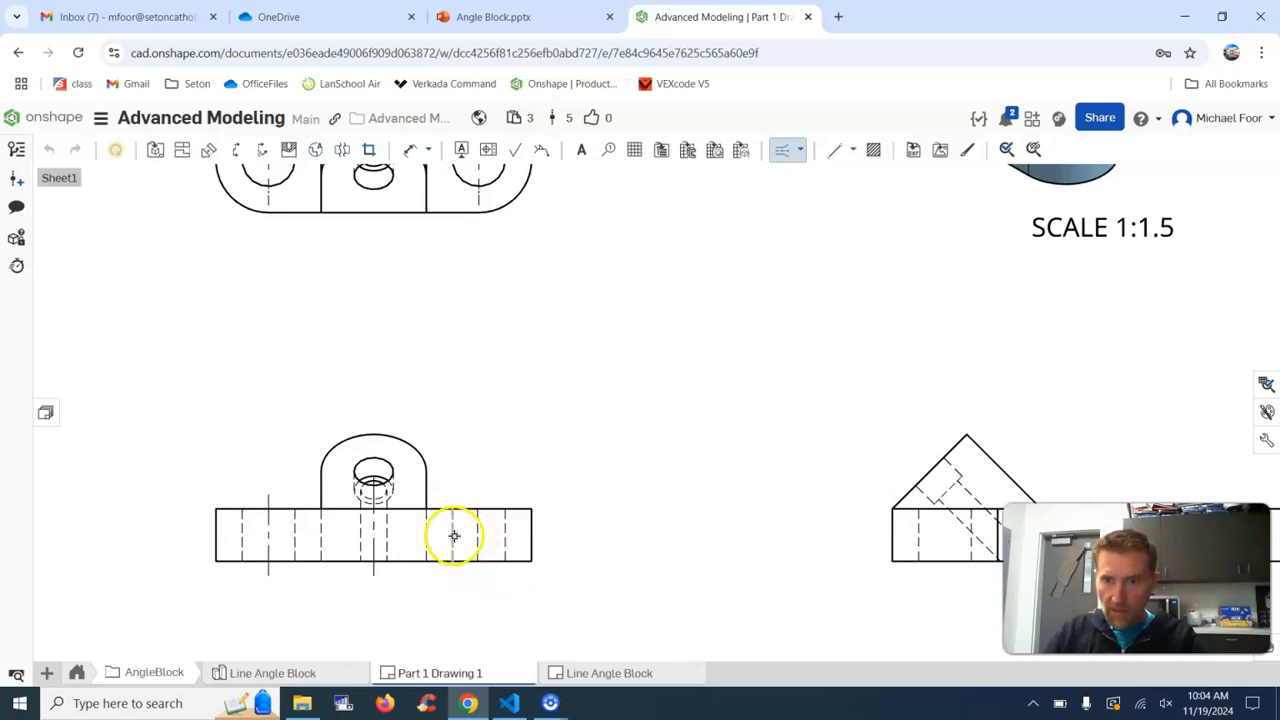
scroll(660, 488, "down", 3)
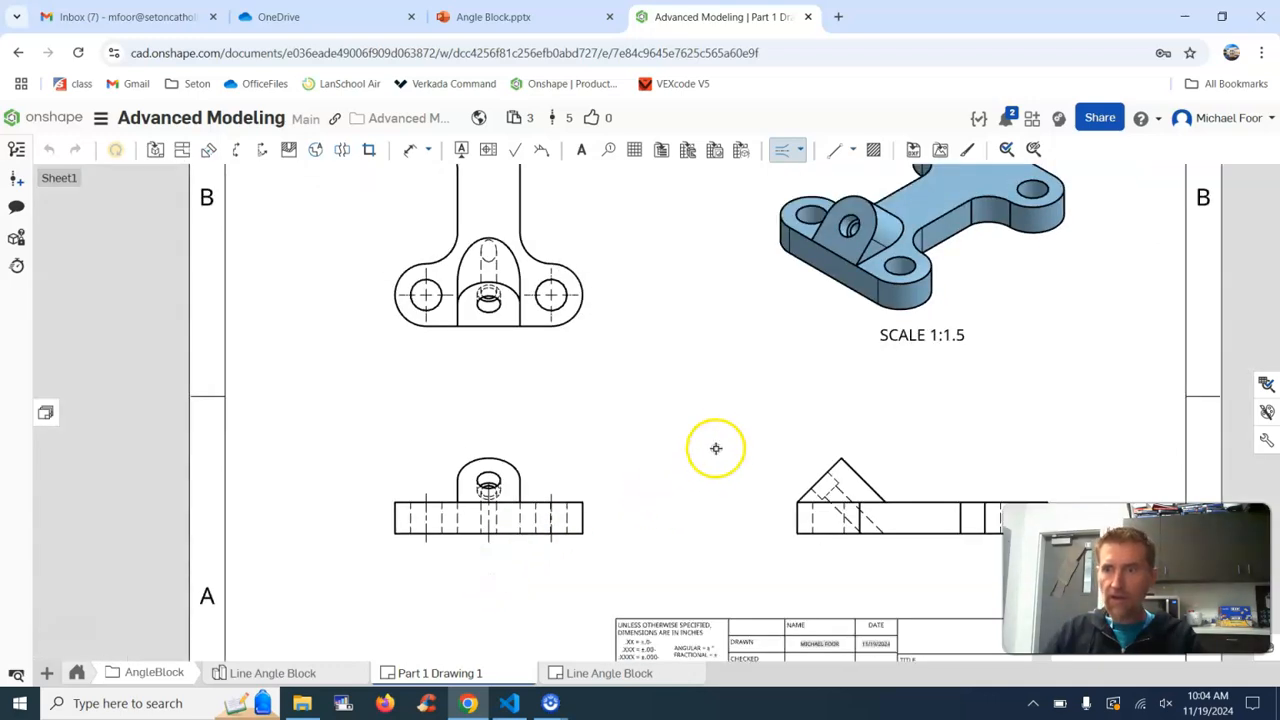
Step: Add edge to edge centerlines through the two vertical holes in the right view's base
middle_click_drag(740, 420, 634, 426)
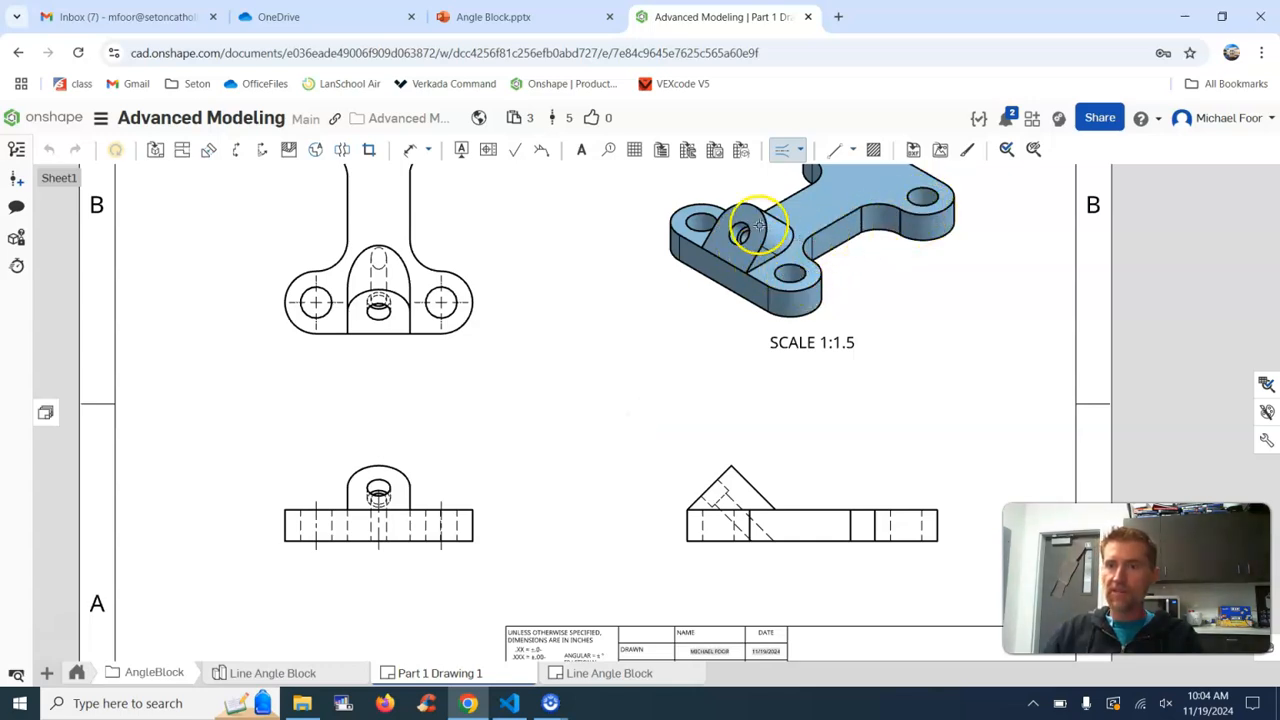
middle_click_drag(831, 437, 752, 437)
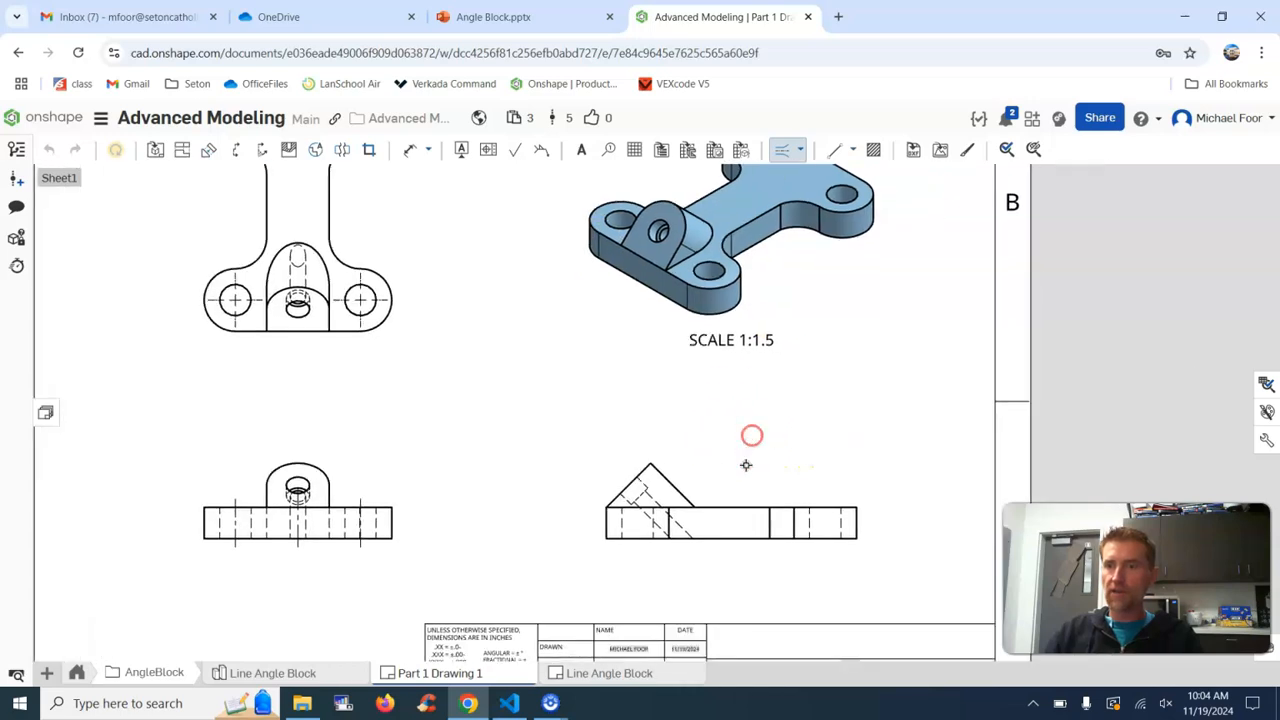
scroll(744, 488, "up", 1)
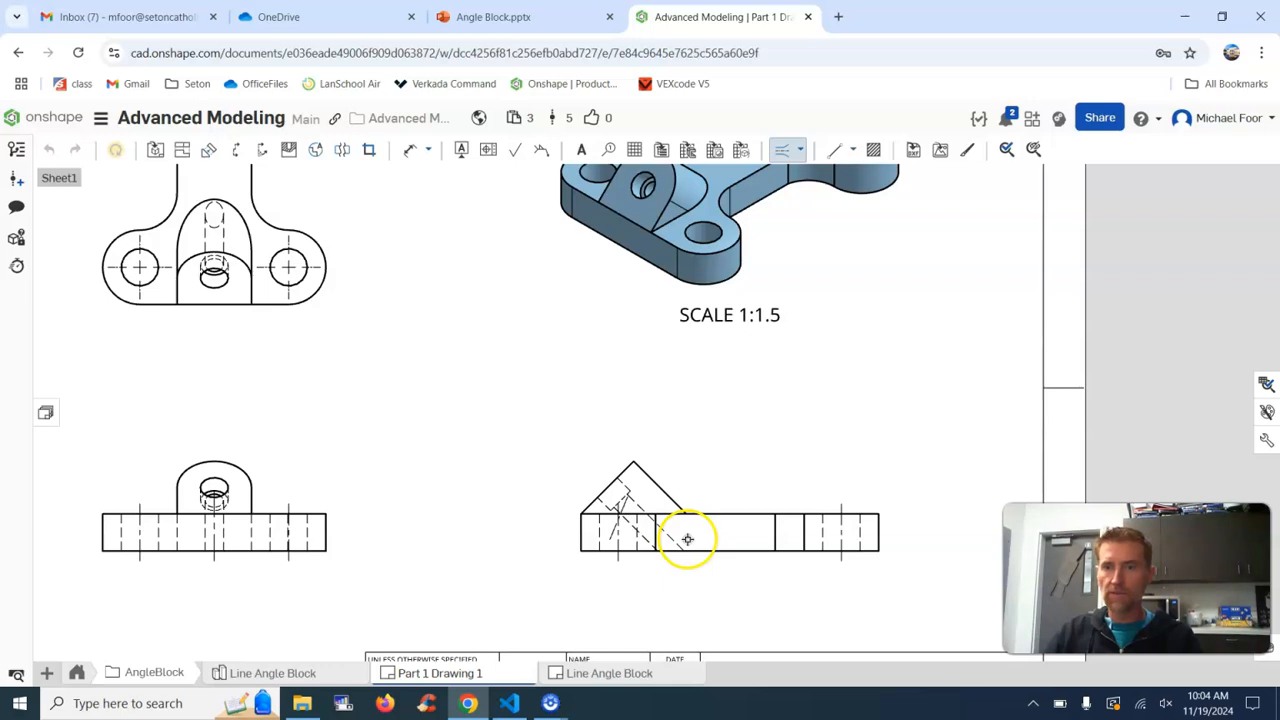
Step: Add an edge to edge centerline along the angled counterbored hole in the right view
scroll(640, 530, "up", 5)
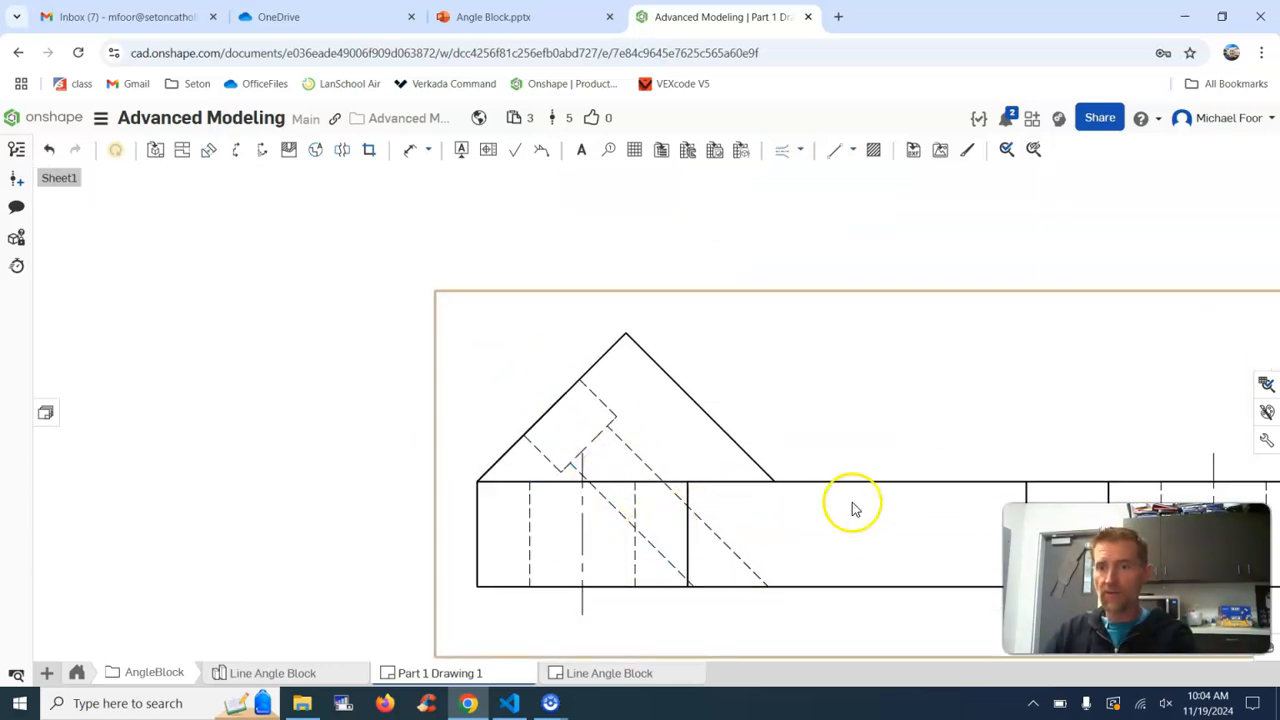
scroll(845, 235, "down", 2)
left_click(783, 149)
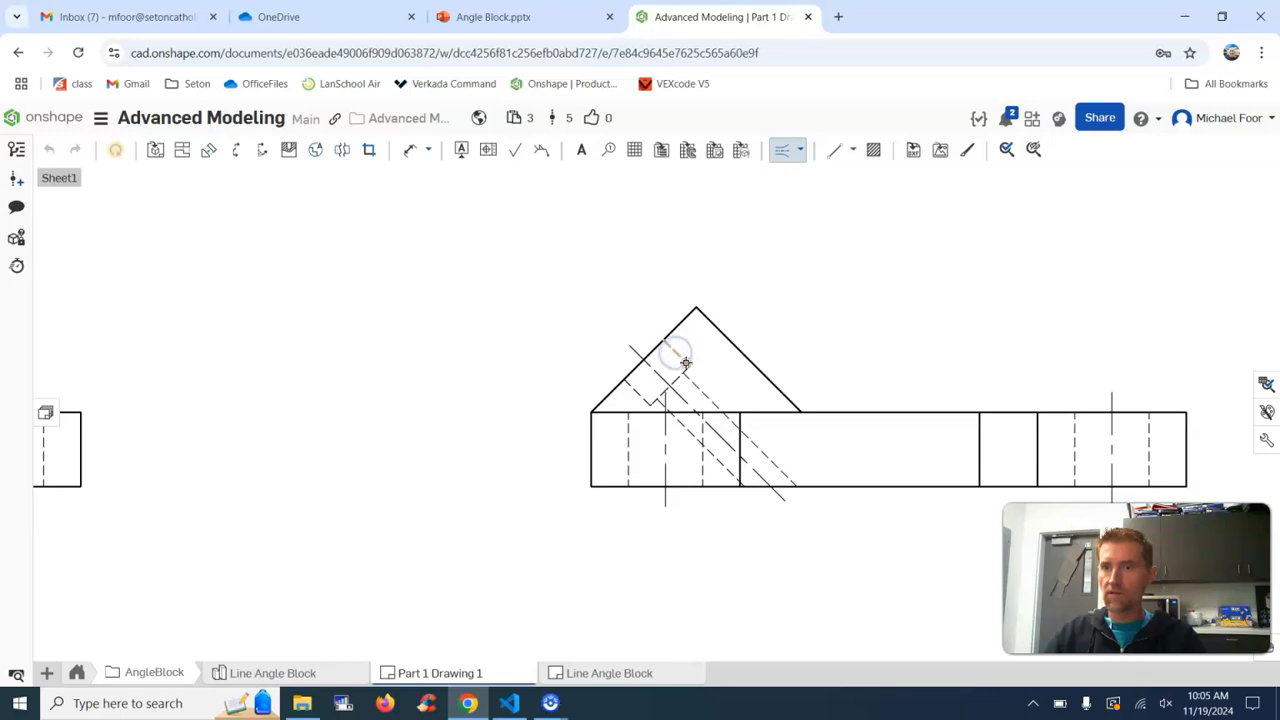
scroll(466, 374, "down", 5)
middle_click_drag(466, 374, 625, 448)
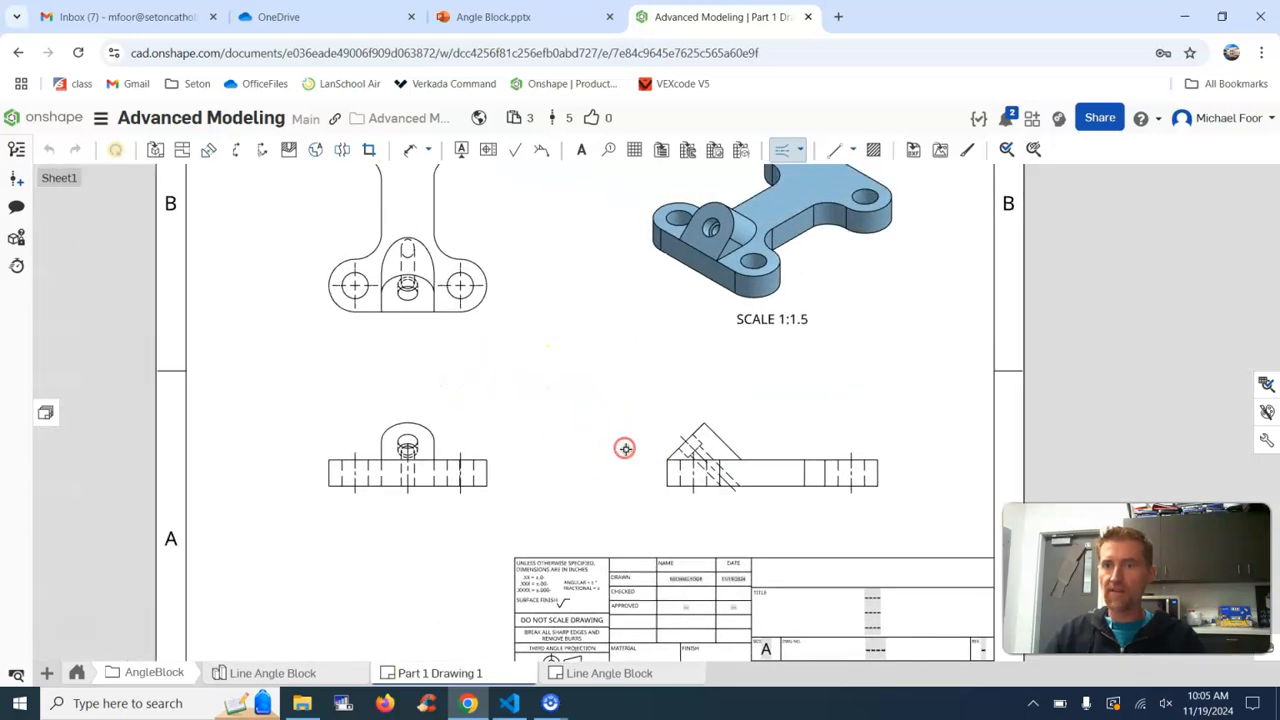
Step: Check the dimensioned drawing in Angle Block.pptx, and add a hole/thread callout above the angled counterbored hole in Onshape's front view
left_click(515, 17)
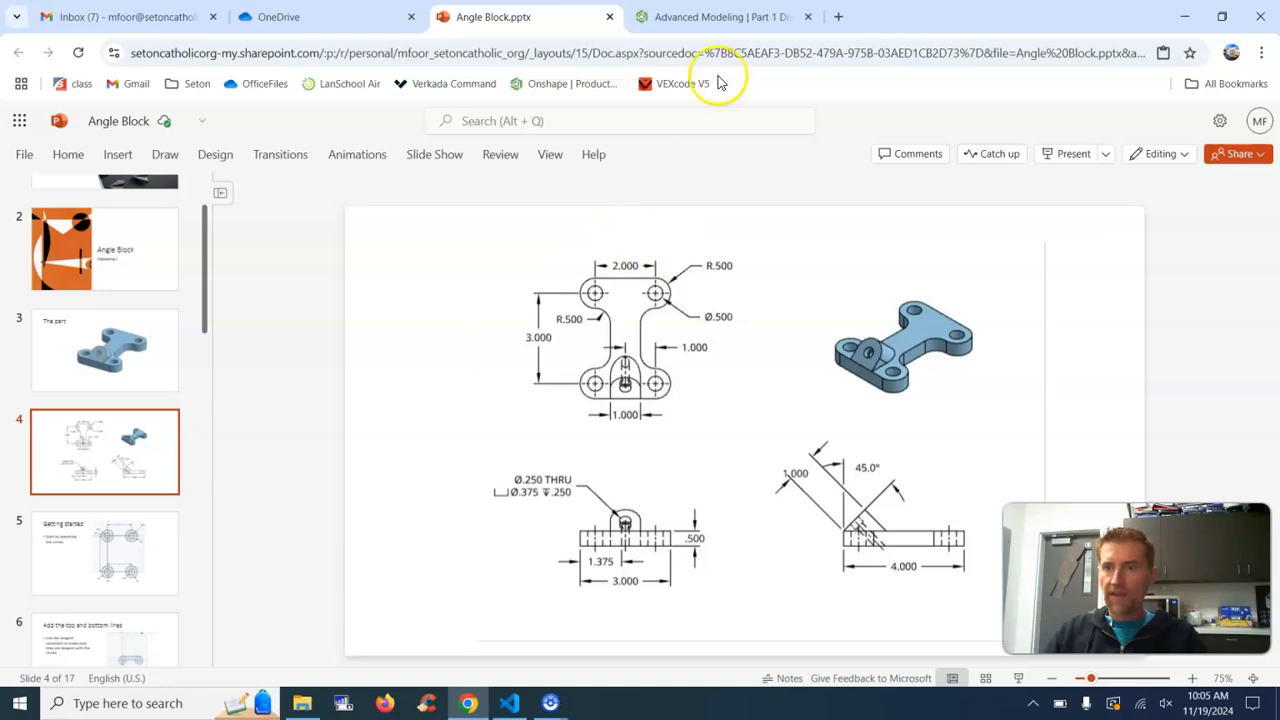
left_click(695, 17)
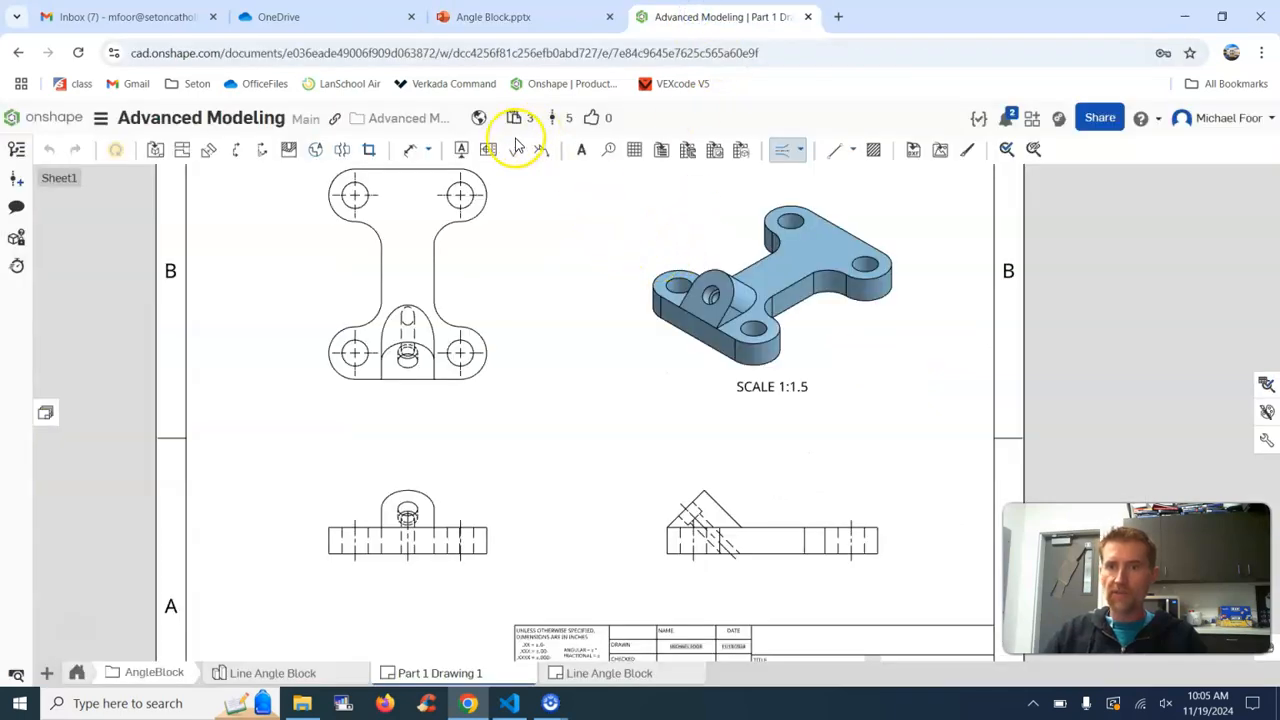
left_click(430, 152)
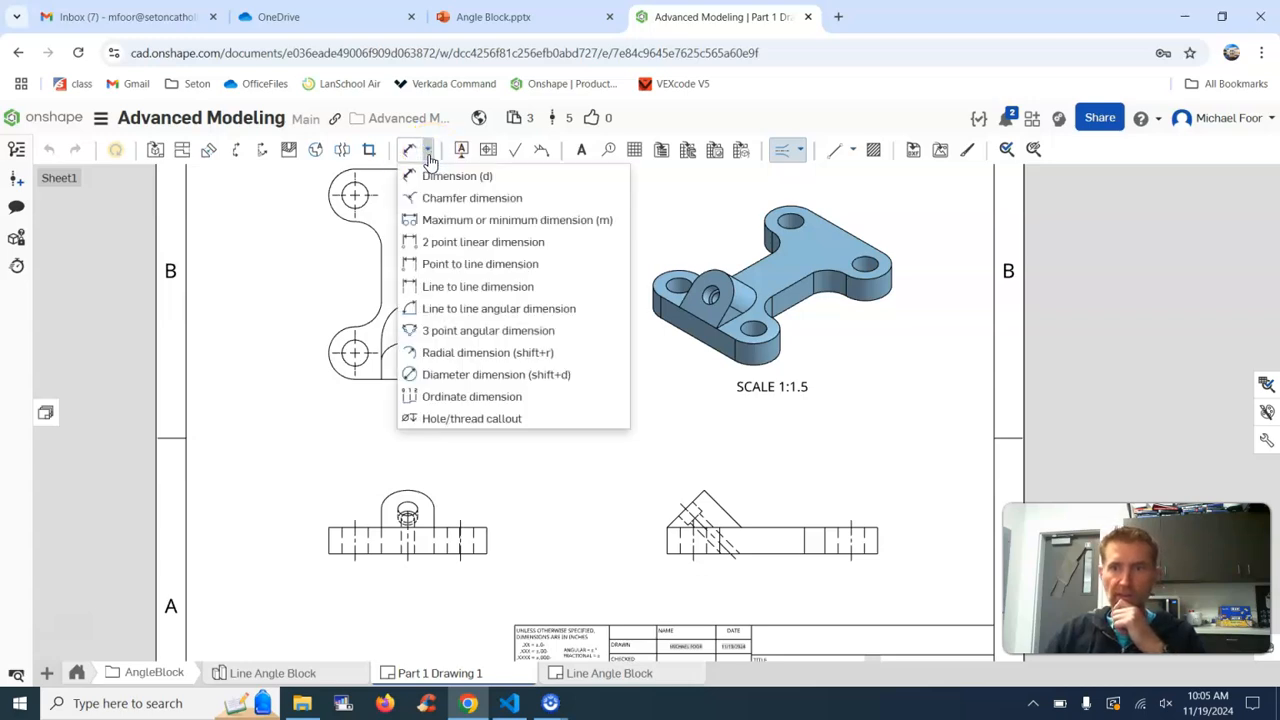
left_click(463, 420)
left_click(409, 506)
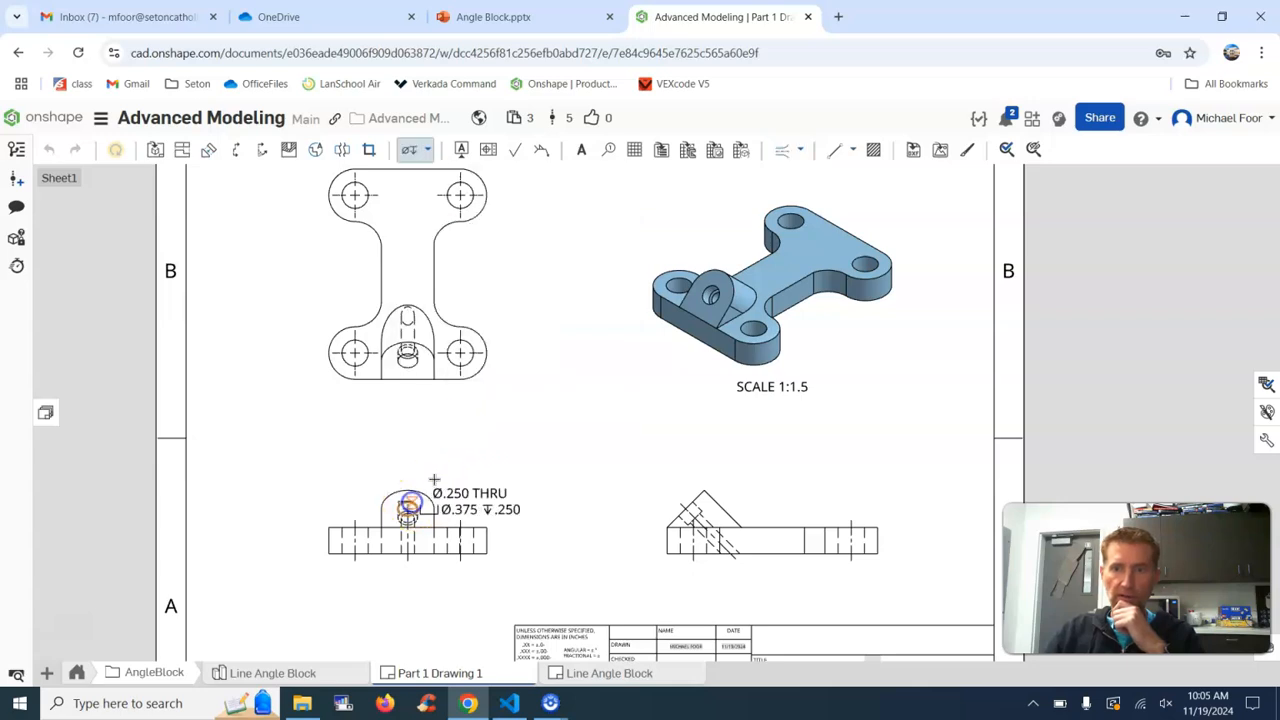
left_click(442, 469)
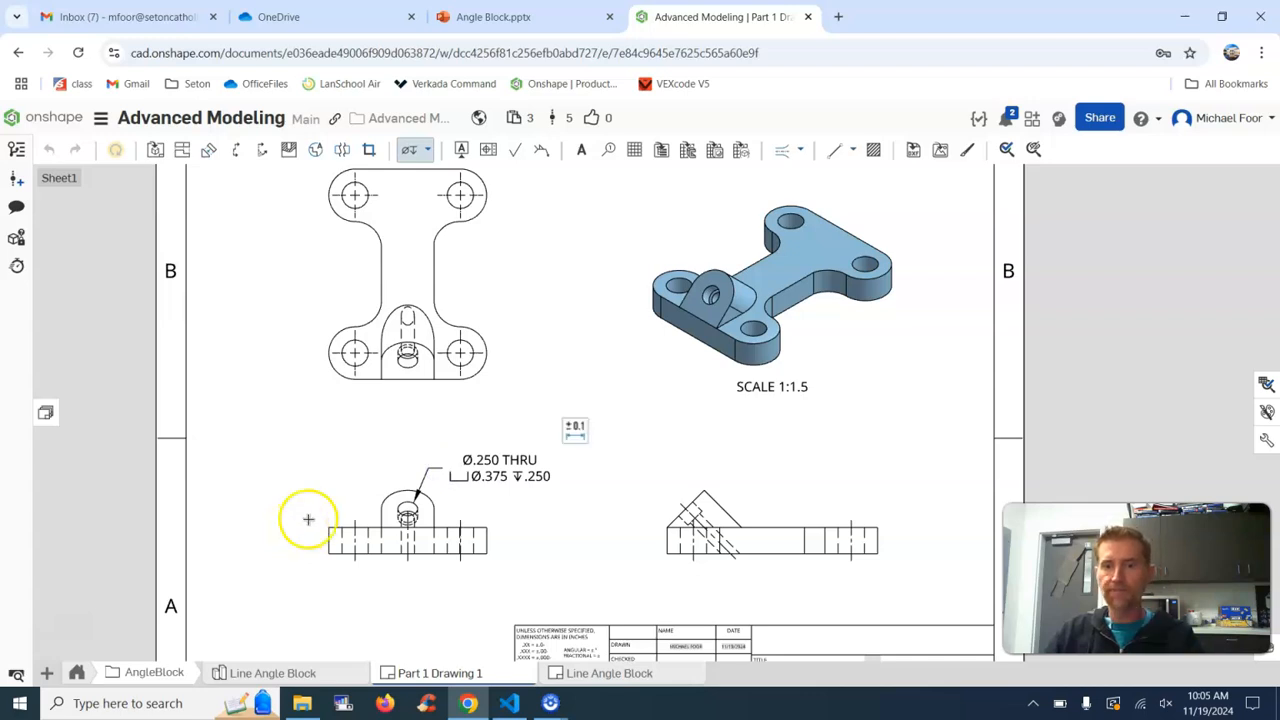
left_click(428, 150)
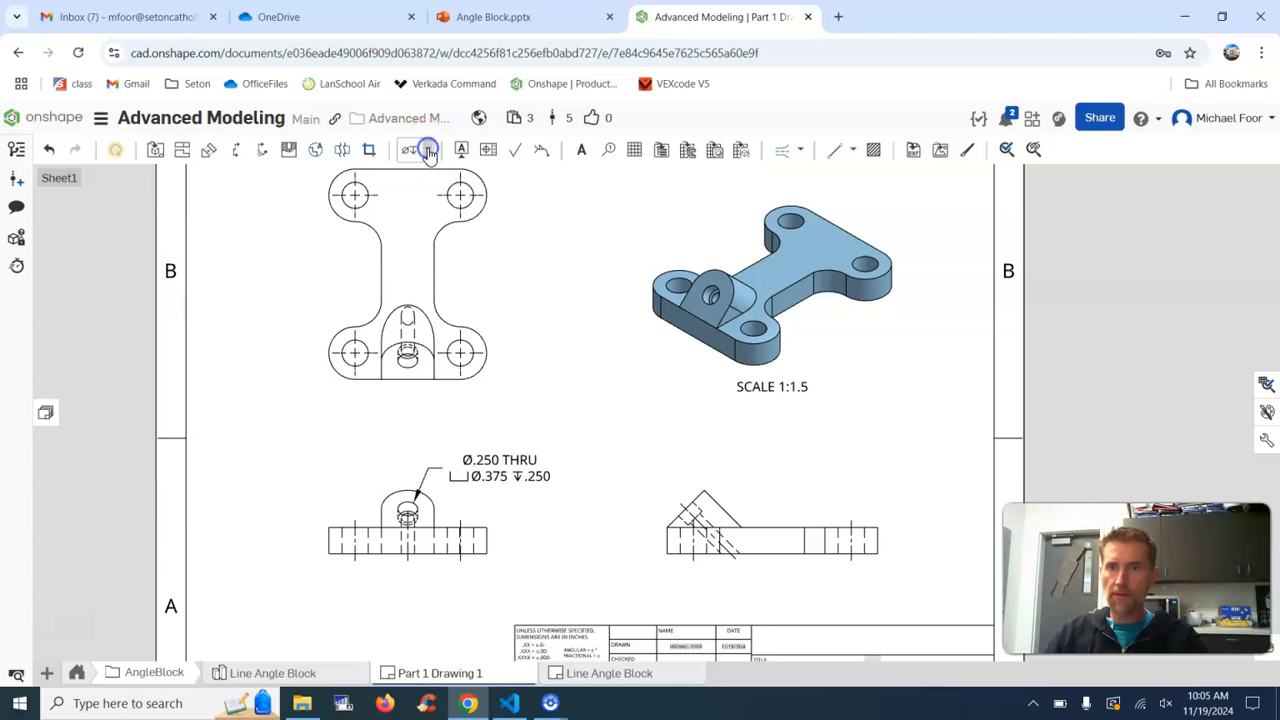
Step: Move the front view lower and further left on the sheet, together with its aligned top view and hole callout
left_click(447, 180)
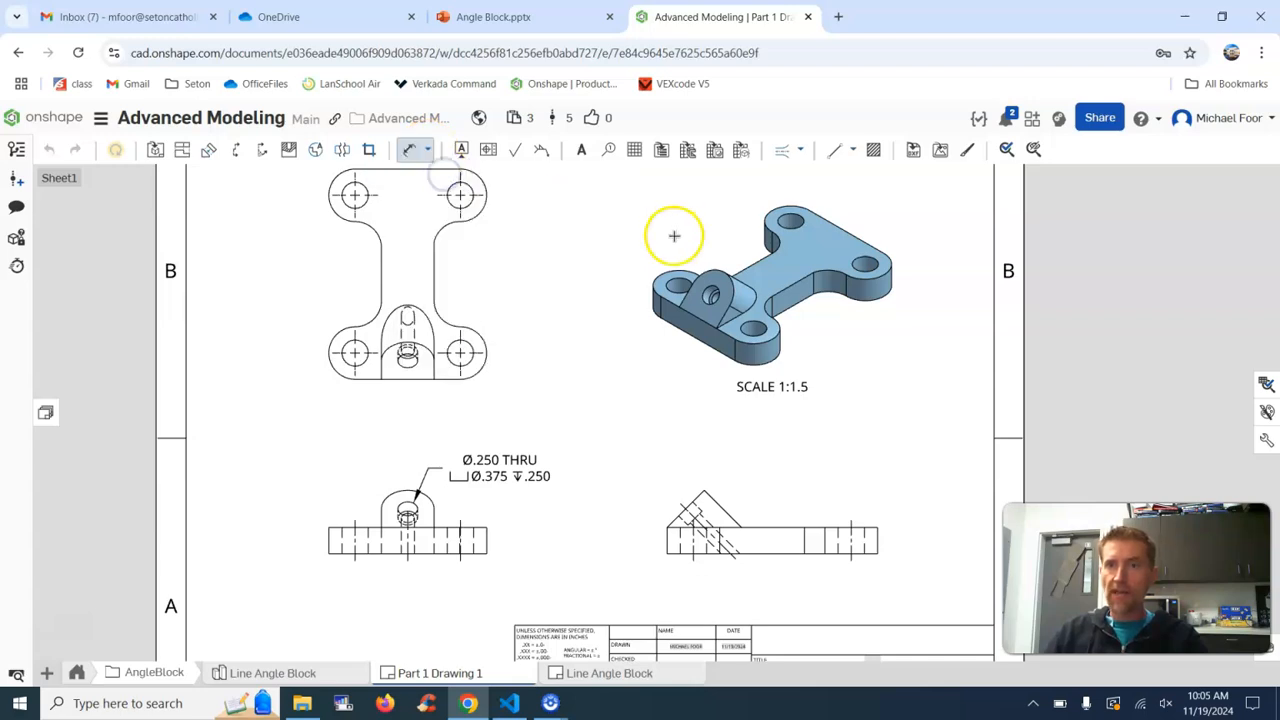
right_click_drag(643, 234, 642, 287)
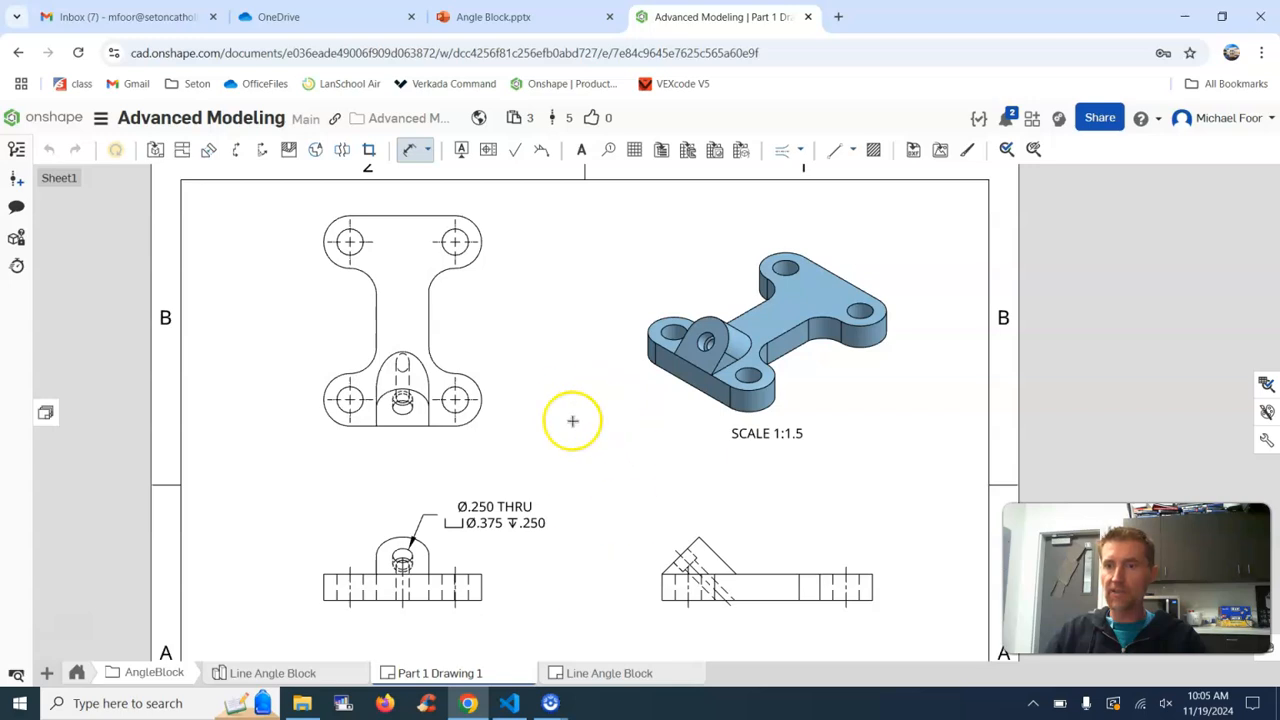
right_click_drag(606, 529, 594, 423)
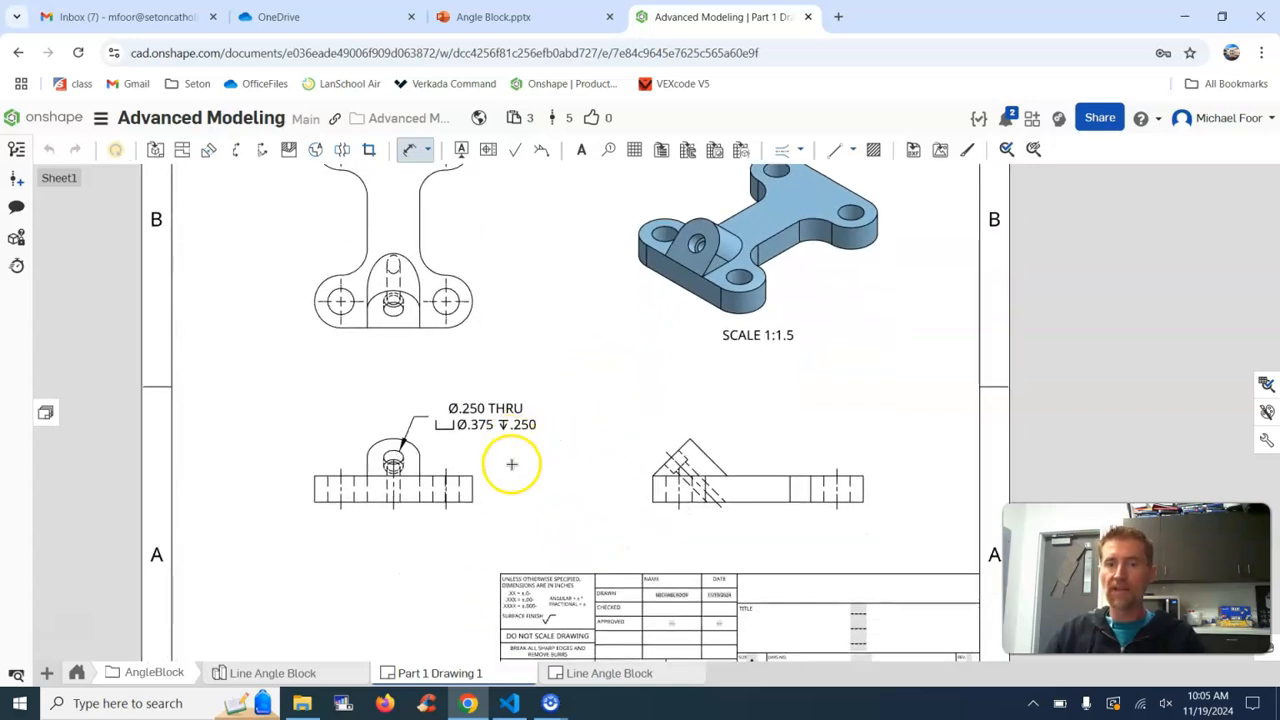
key("Escape")
left_click_drag(432, 500, 407, 545)
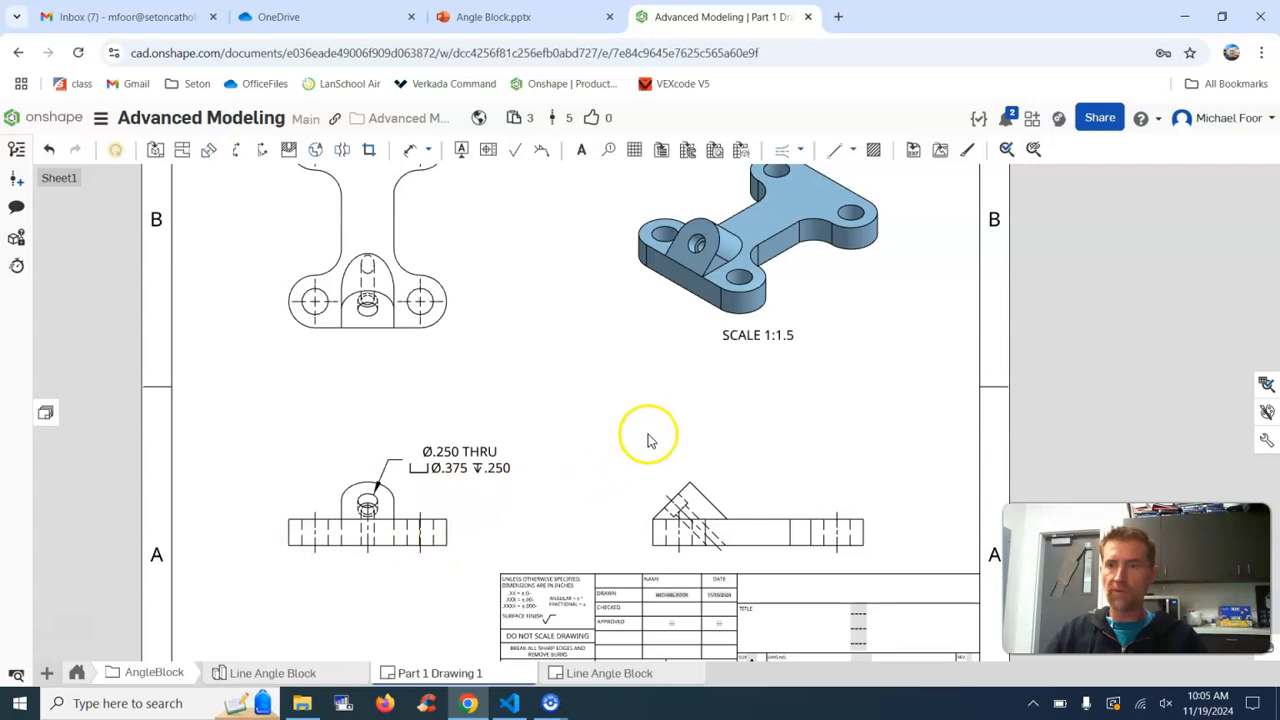
right_click_drag(651, 391, 635, 437)
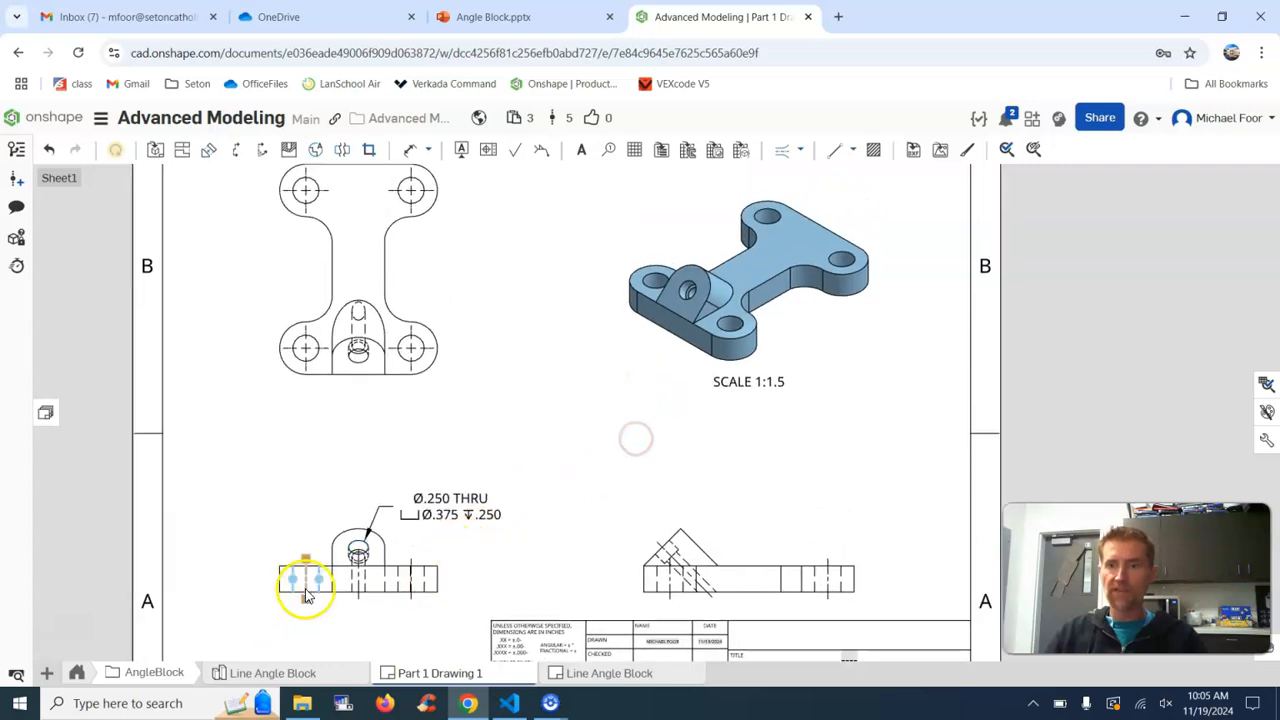
scroll(560, 406, "down", 1)
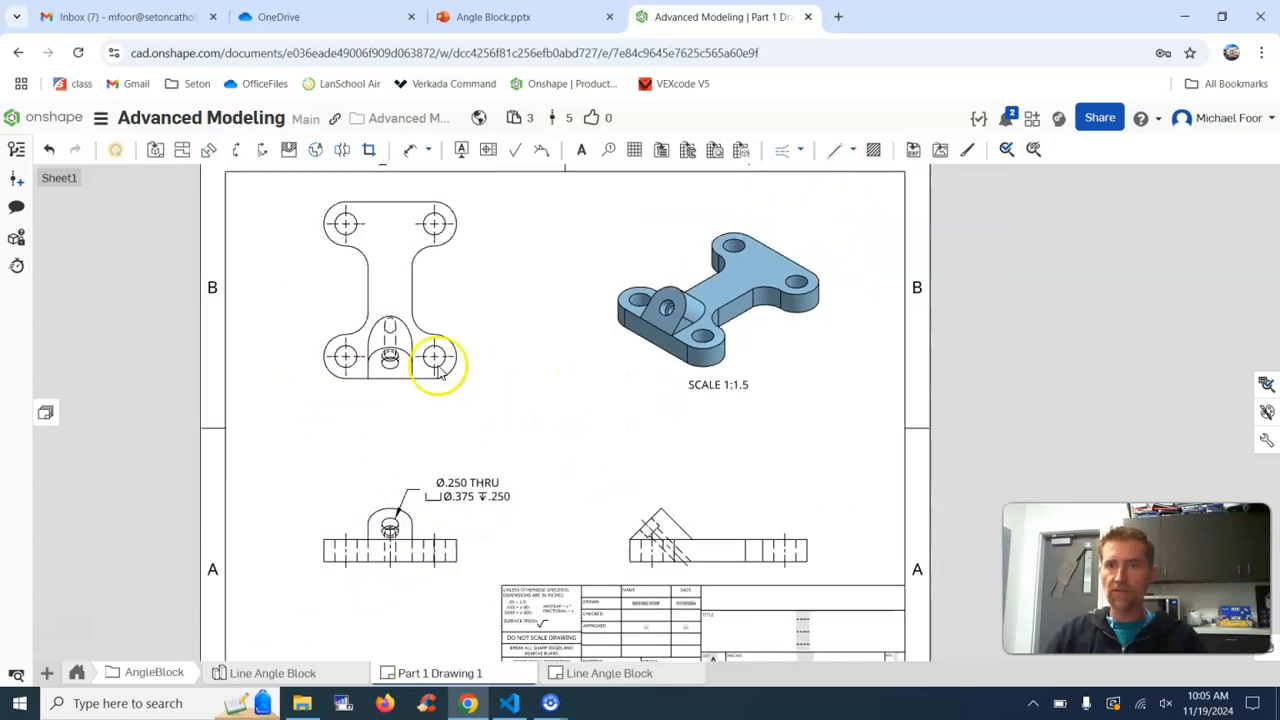
Step: In the top view, dimension the upper-right rounded corner's radius and the lower-right hole's diameter, and place the radius label below its corner
left_click(412, 152)
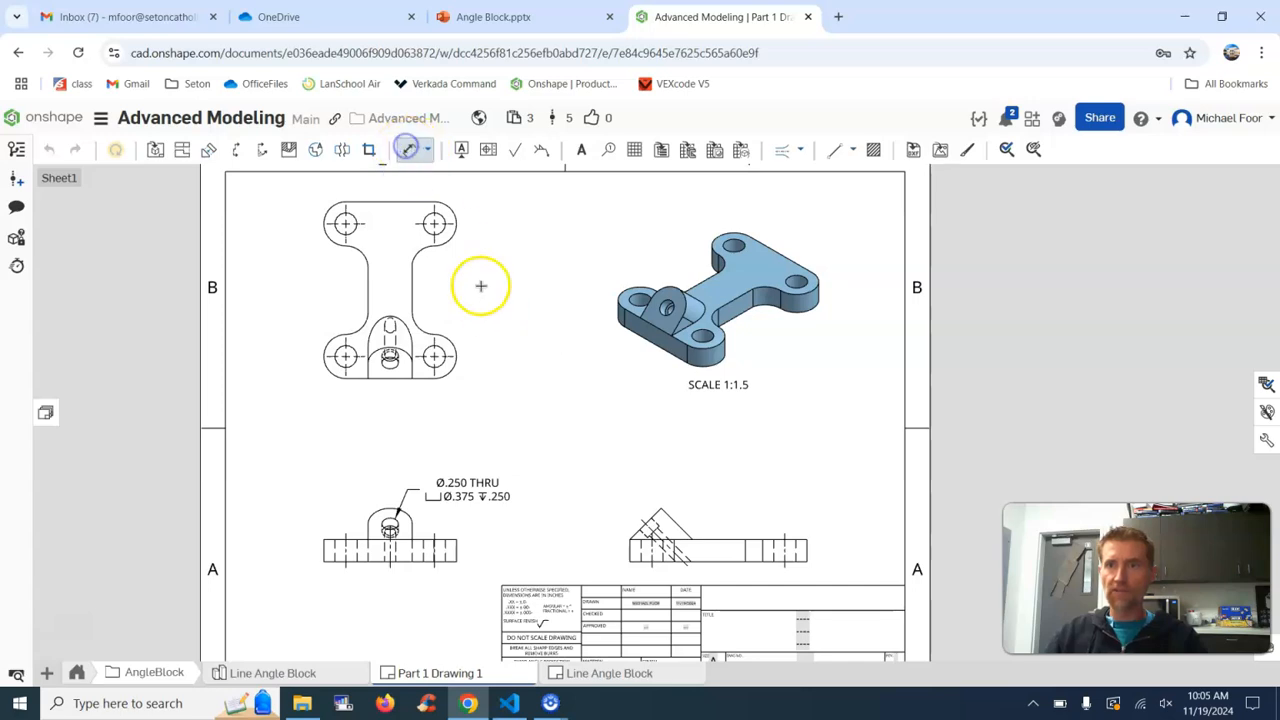
scroll(458, 215, "up", 1)
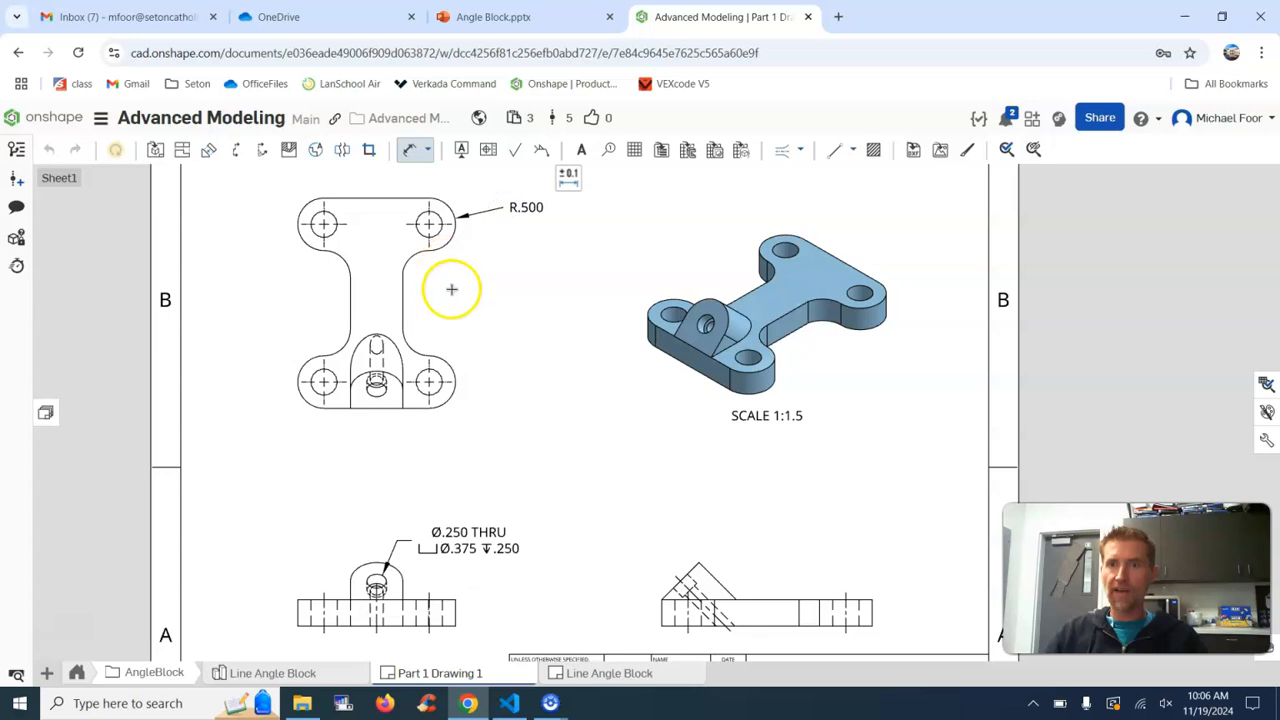
left_click(437, 374)
left_click(456, 325)
left_click_drag(537, 208, 522, 244)
key("Escape")
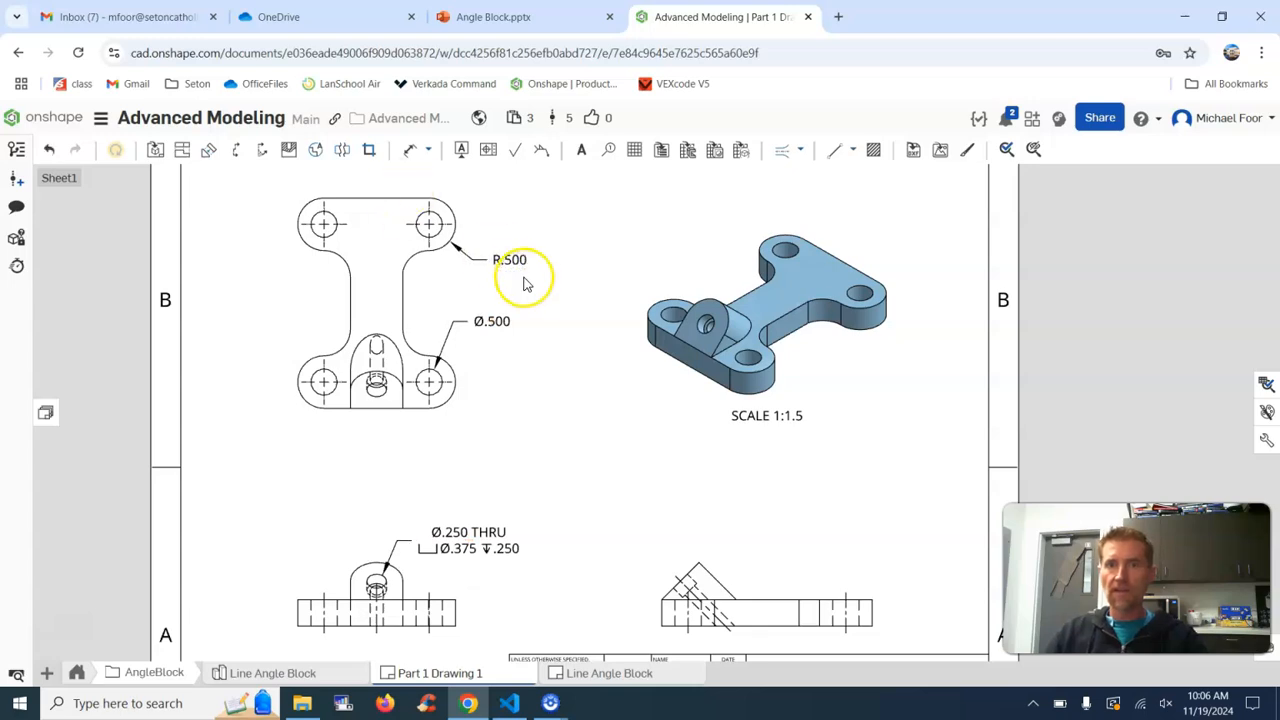
Step: Dimension the vertical and horizontal center distances between the base holes in the top view, keeping the radius label inside the vertical dimension
left_click(410, 149)
left_click(428, 221)
left_click(428, 381)
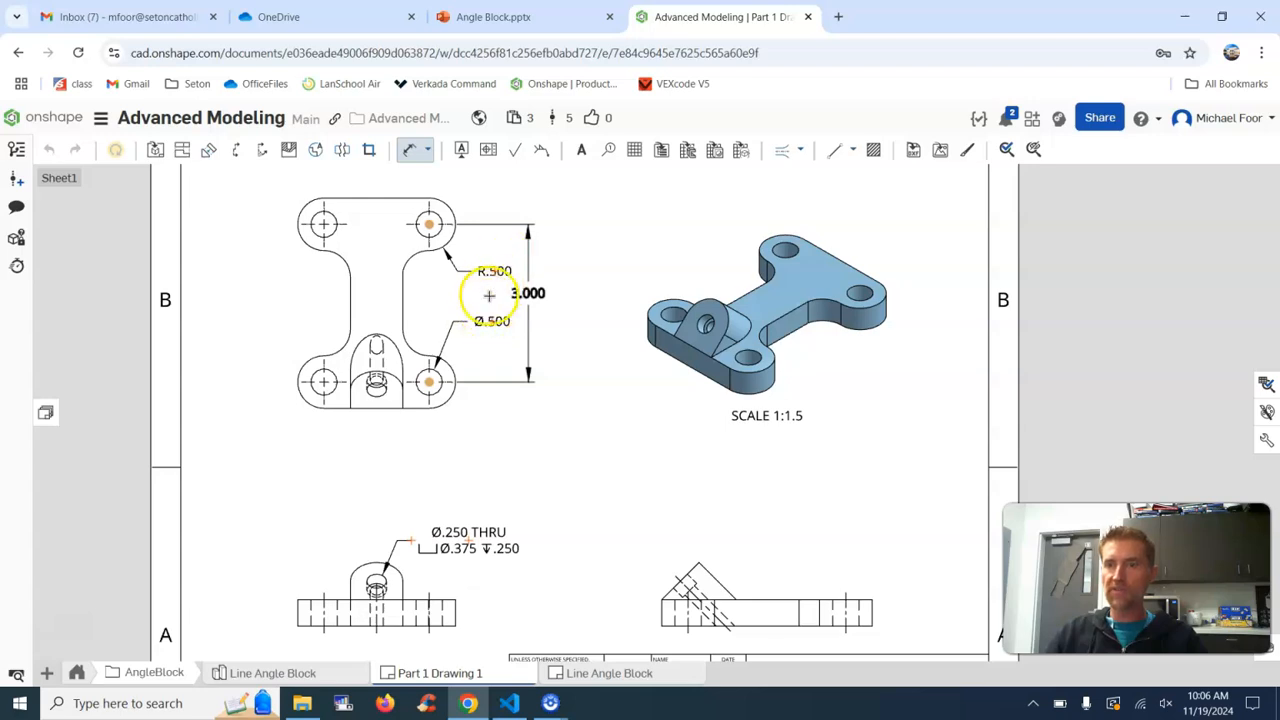
left_click(507, 268)
left_click_drag(494, 271, 575, 271)
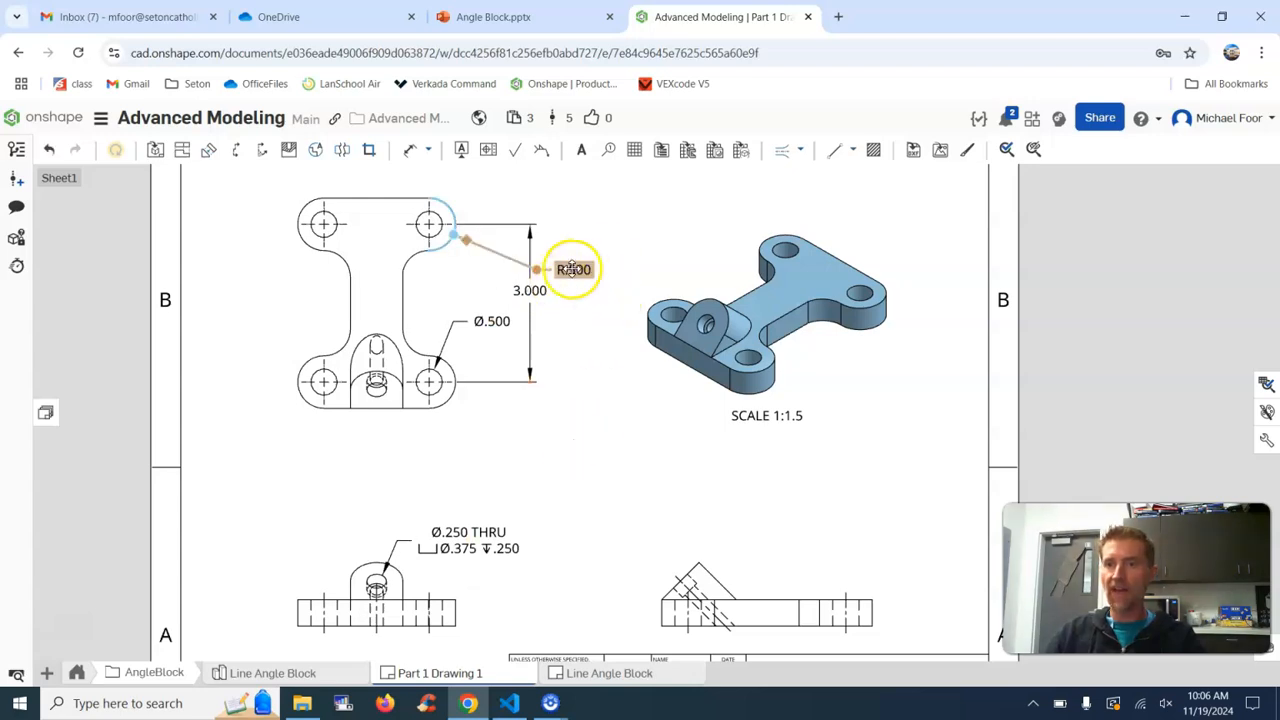
left_click_drag(572, 268, 488, 272)
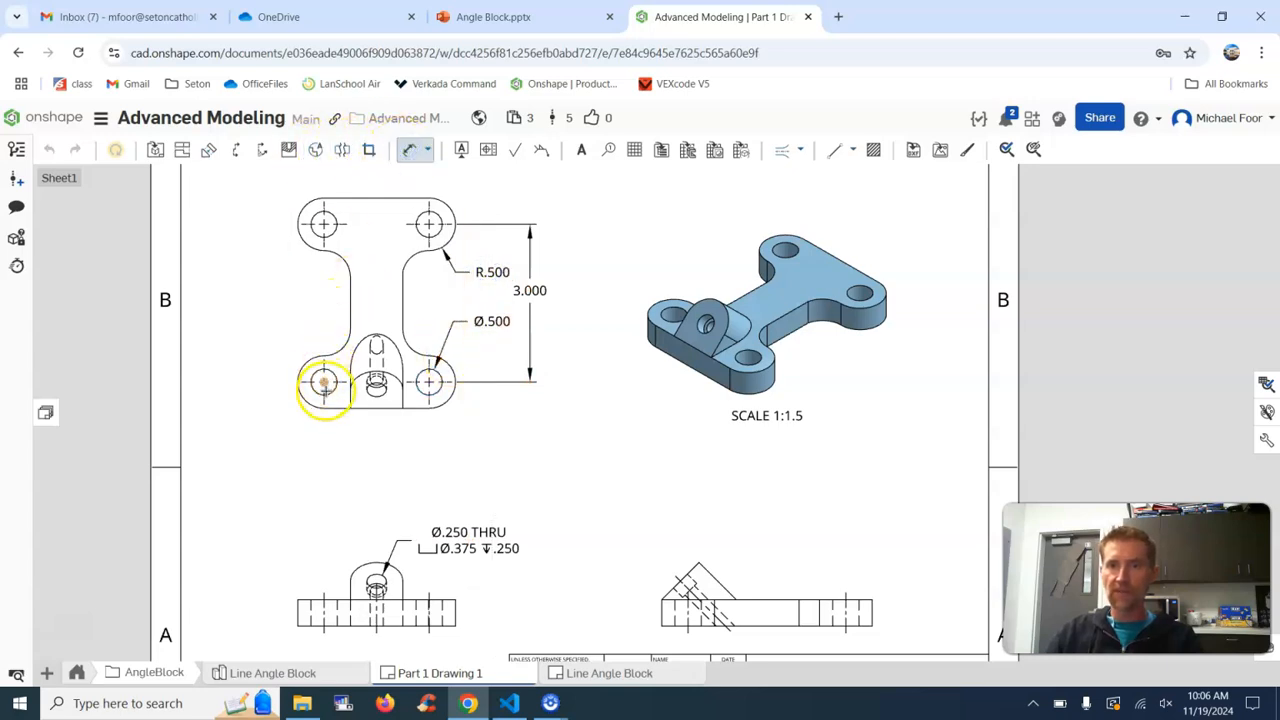
left_click(324, 380)
left_click(390, 432)
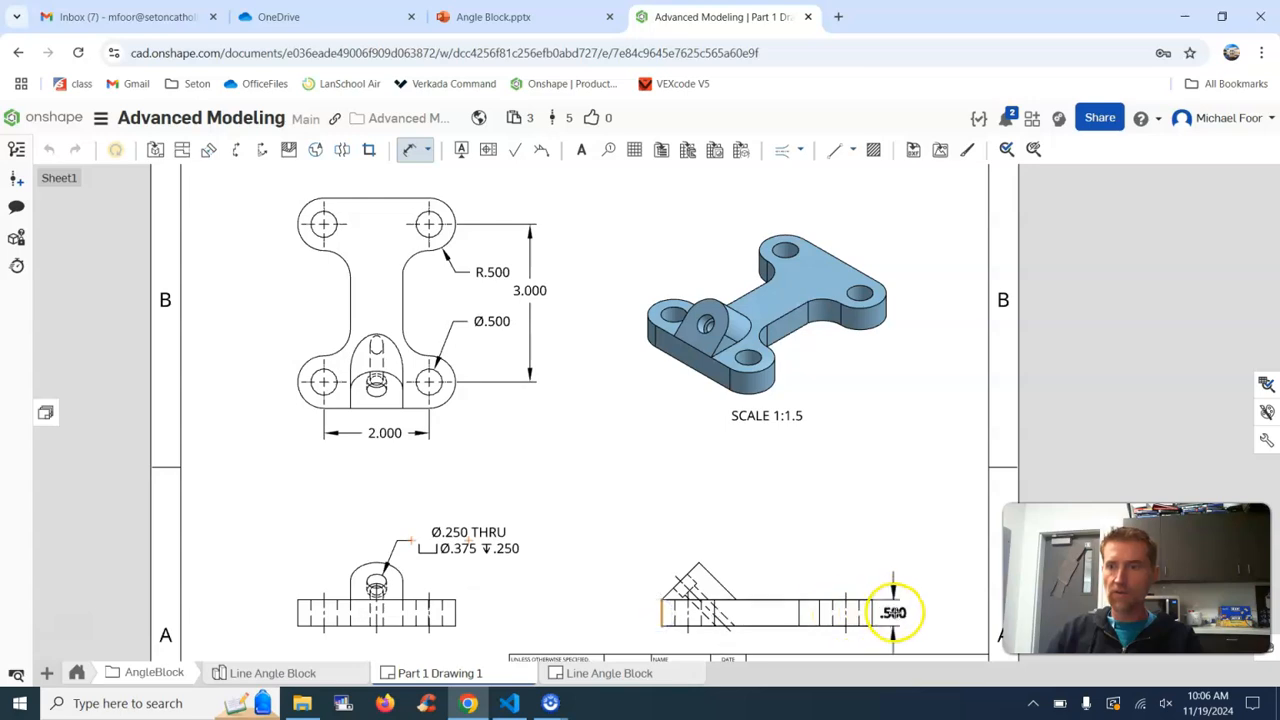
Step: Dimension the overall length of the base in the right view, placing the dimension above the view
scroll(890, 612, "up", 3)
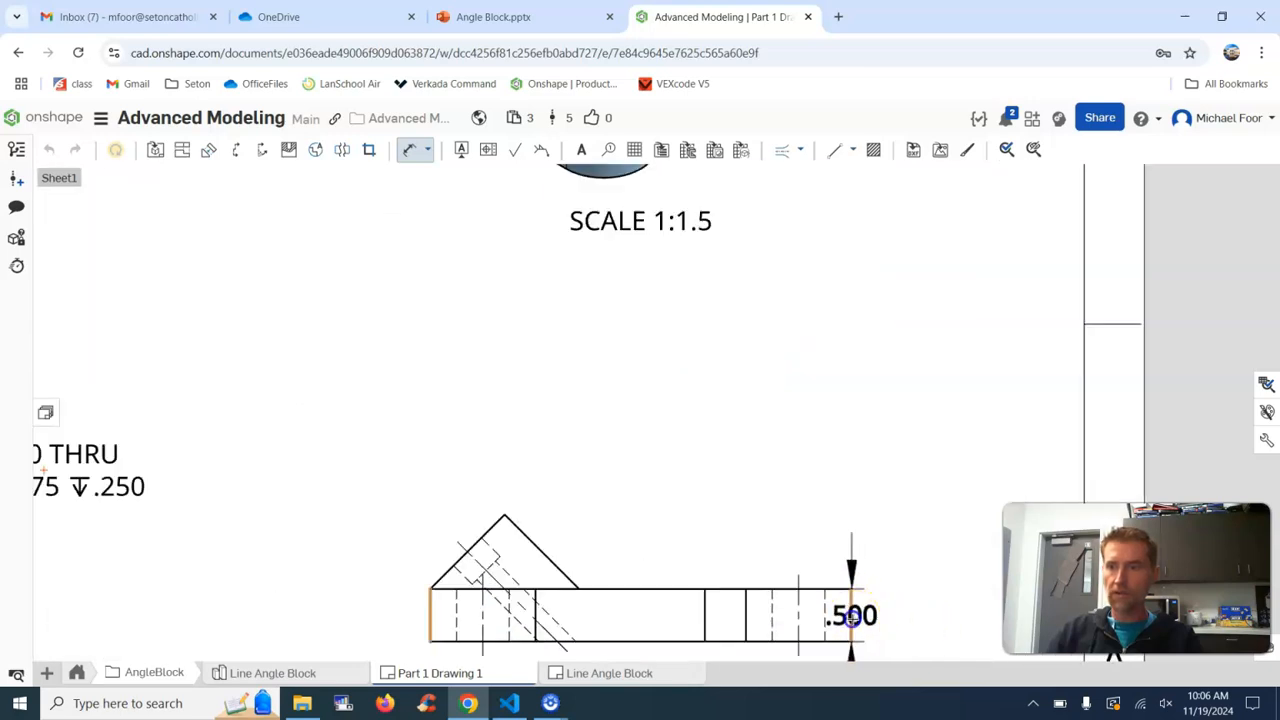
left_click(646, 425)
scroll(414, 396, "down", 3)
middle_click_drag(414, 396, 596, 395)
Step: Dimension the overall width of the base above the front view and reposition the counterbored hole callout beneath that dimension
left_click(256, 506)
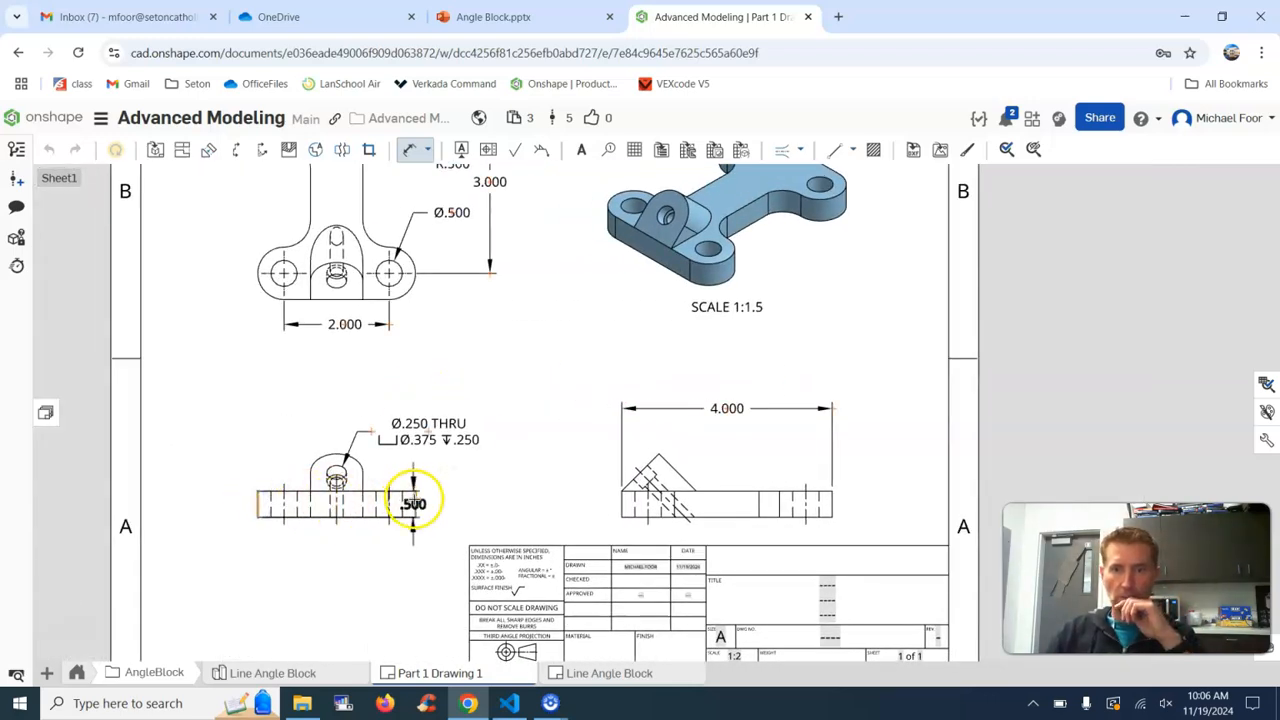
left_click(360, 399)
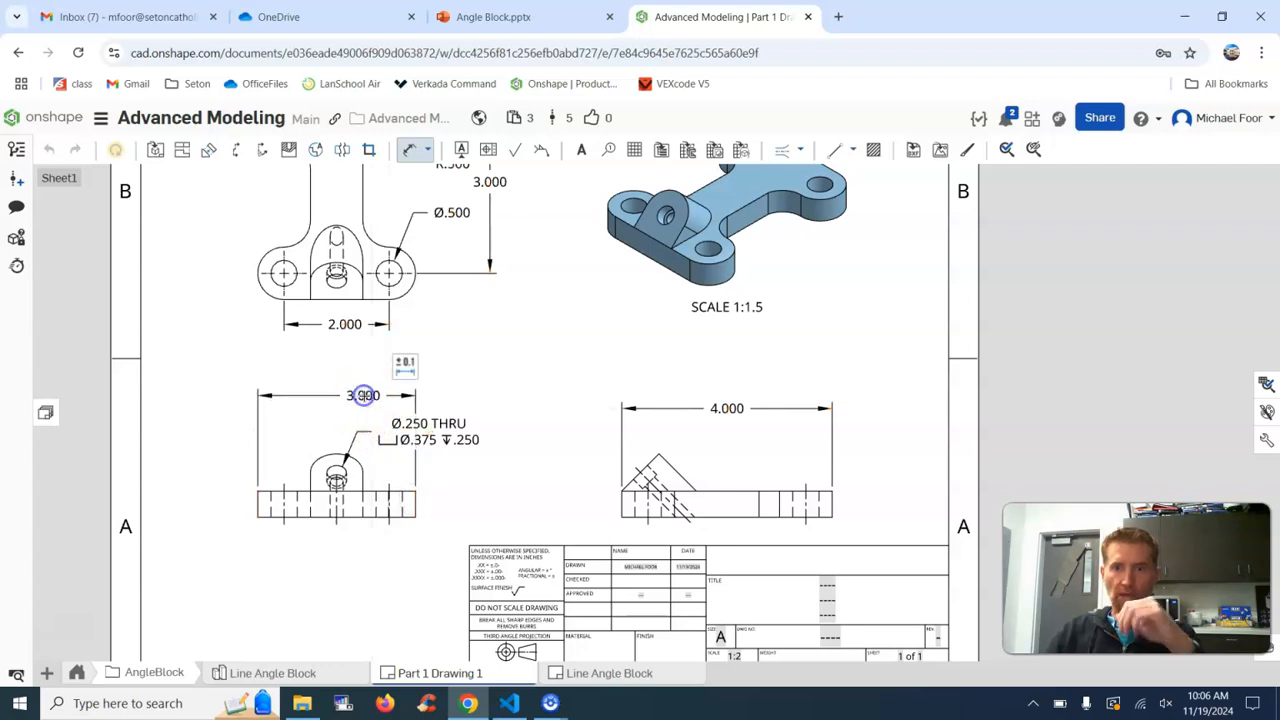
key("Escape")
left_click_drag(443, 429, 378, 384)
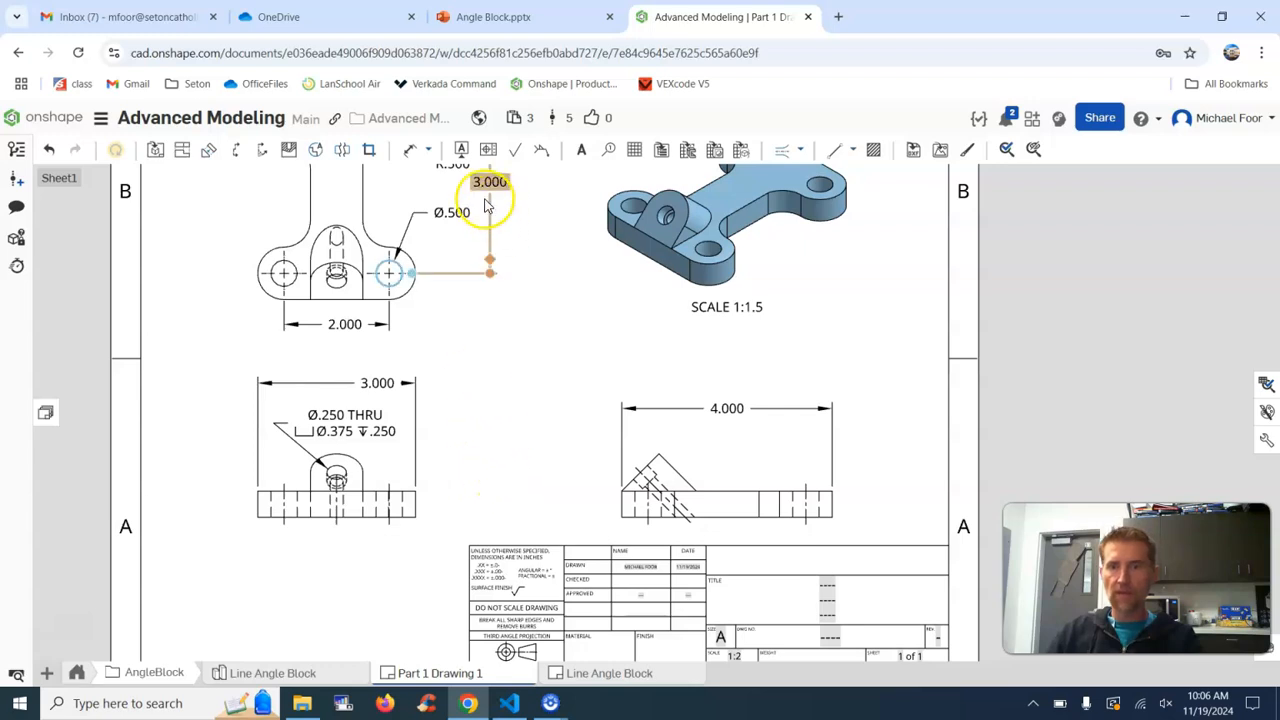
Step: Dimension the thickness of the base in the front view, placing the dimension beside the base's right end
left_click(408, 150)
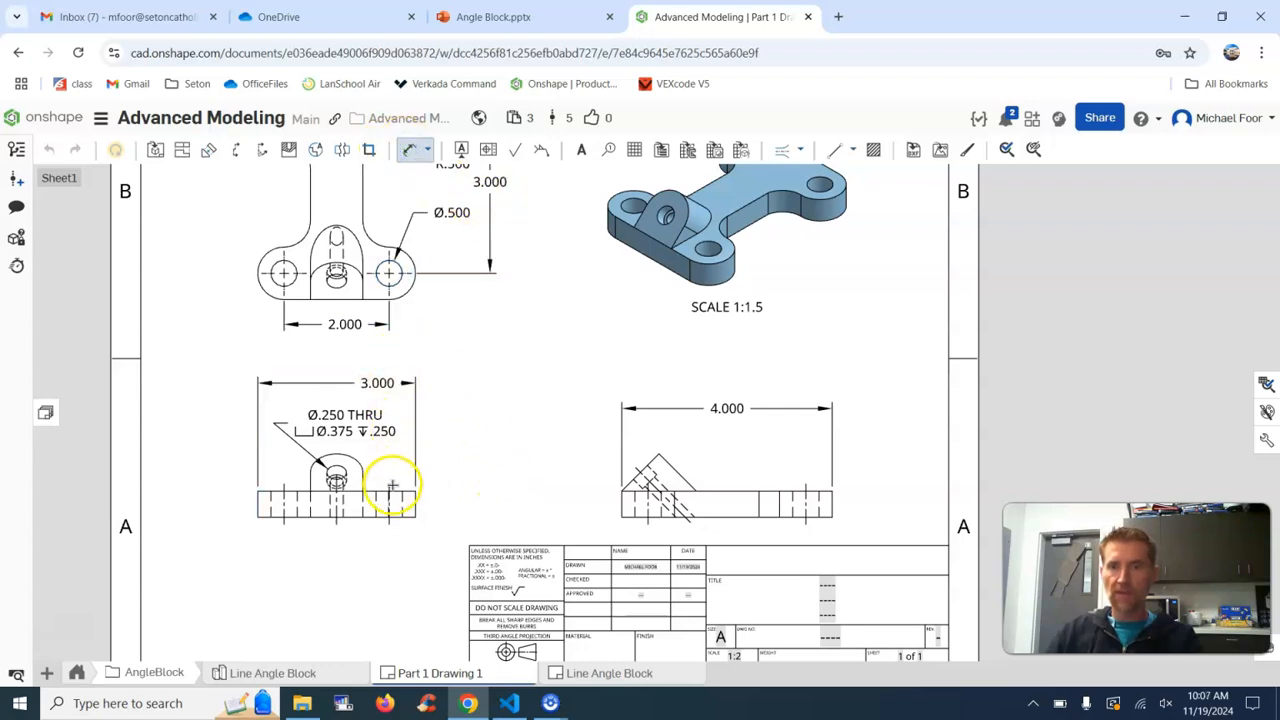
scroll(386, 490, "up", 3)
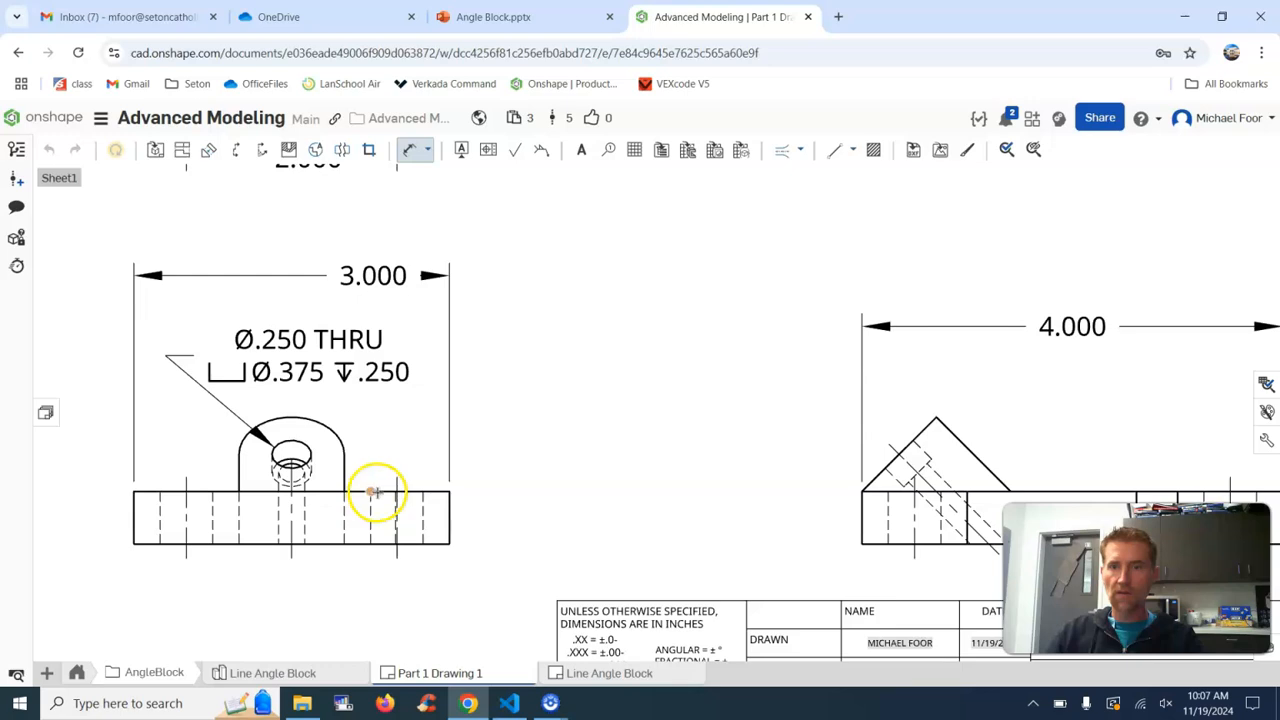
left_click(386, 541)
left_click(470, 530)
left_click(516, 514)
Step: Add an angle dimension between the lug's sloped back edge and the base's top edge in the right view
scroll(751, 453, "down", 2)
middle_click_drag(750, 451, 656, 457)
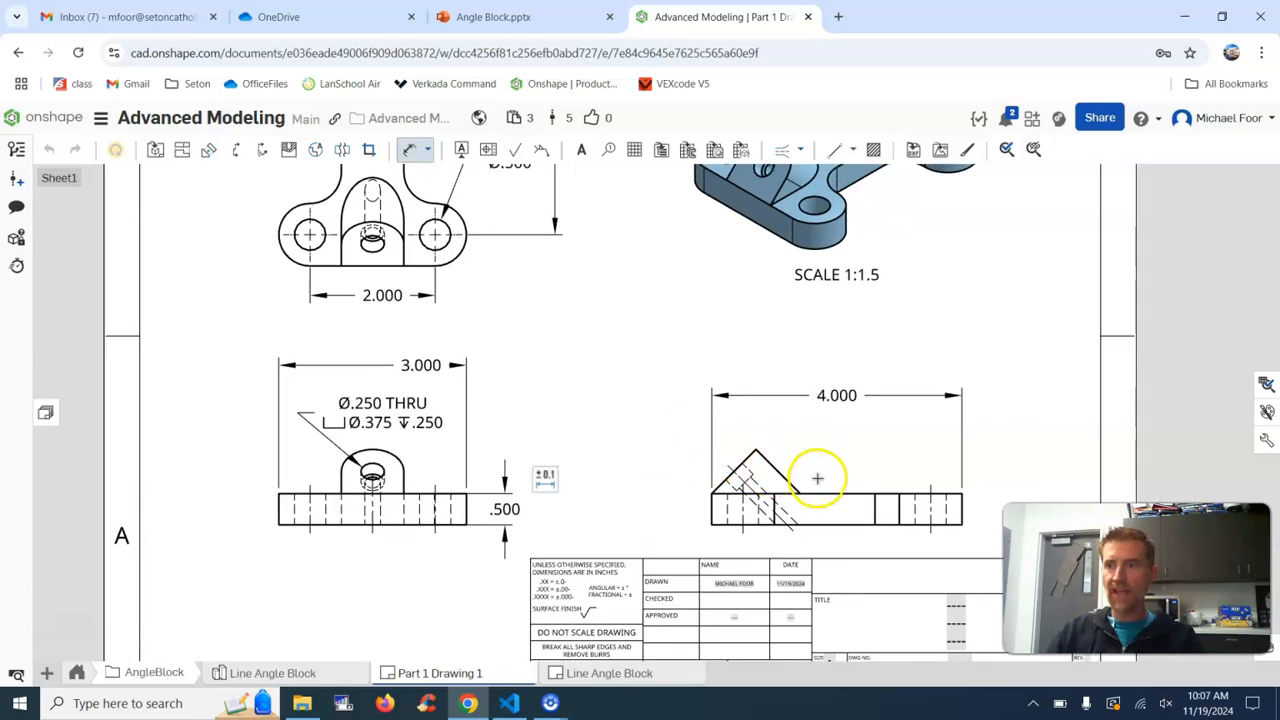
scroll(855, 487, "up", 2)
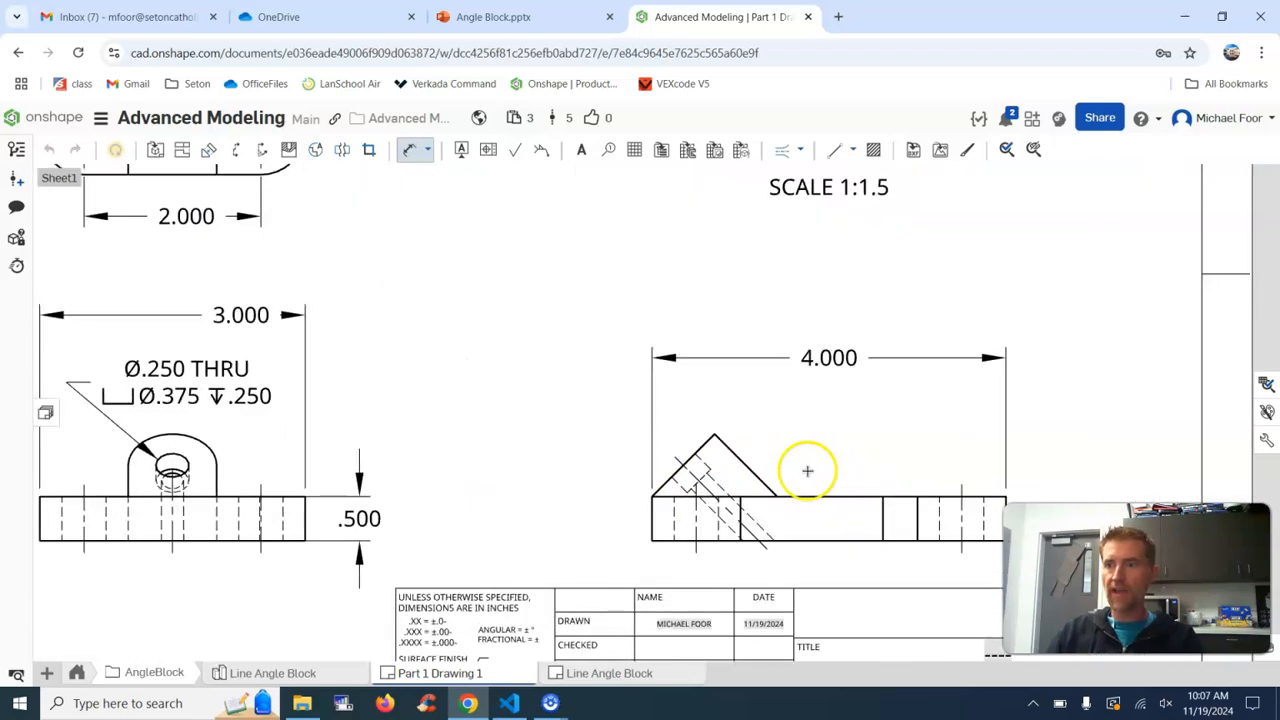
left_click(750, 462)
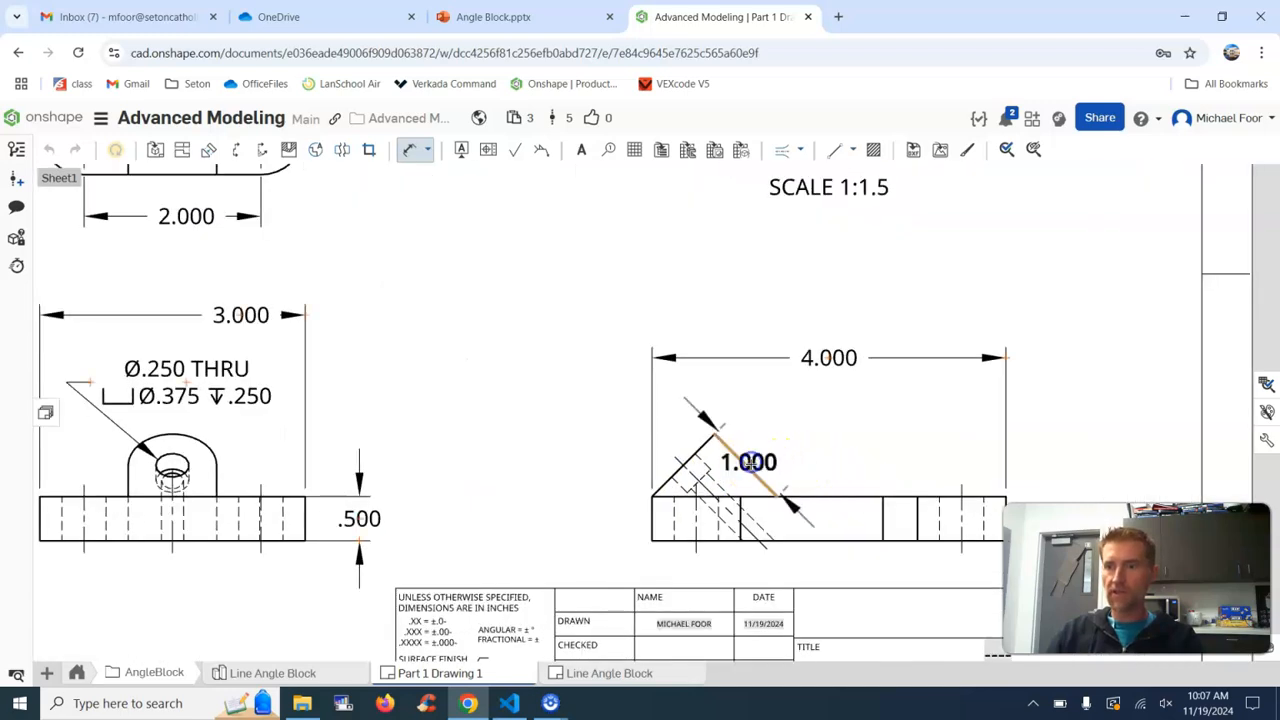
left_click(820, 494)
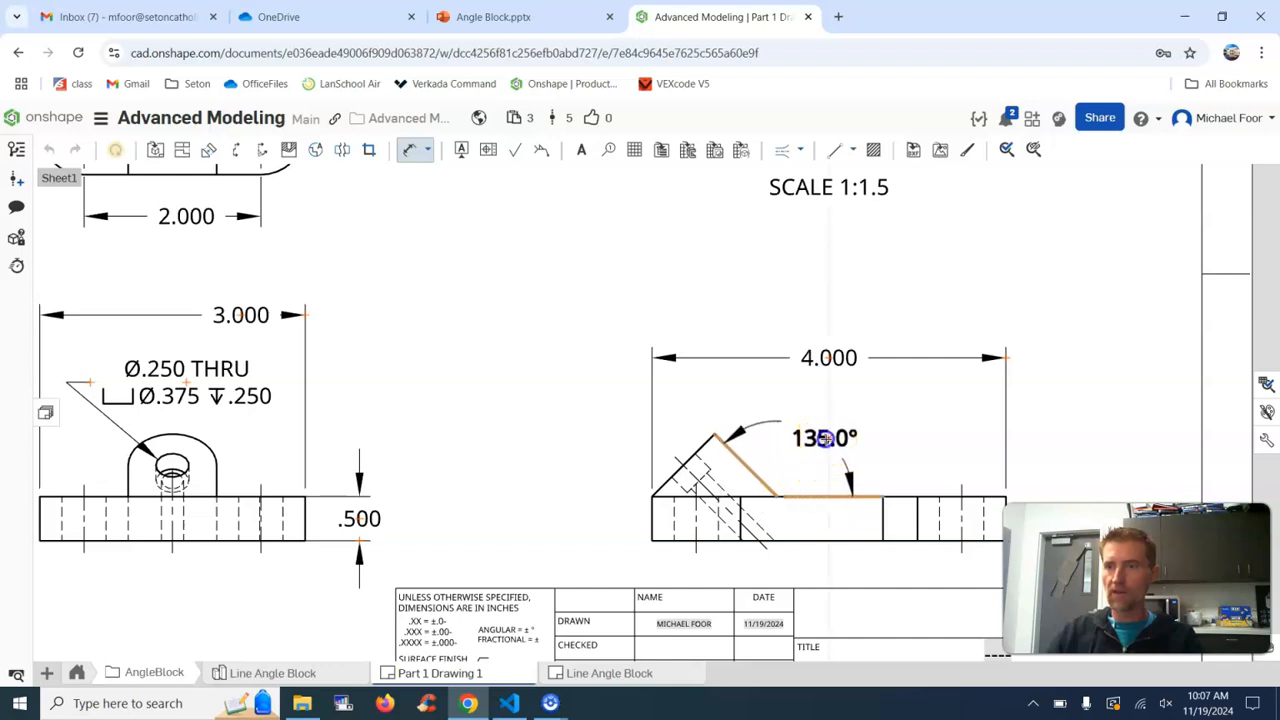
left_click(825, 438)
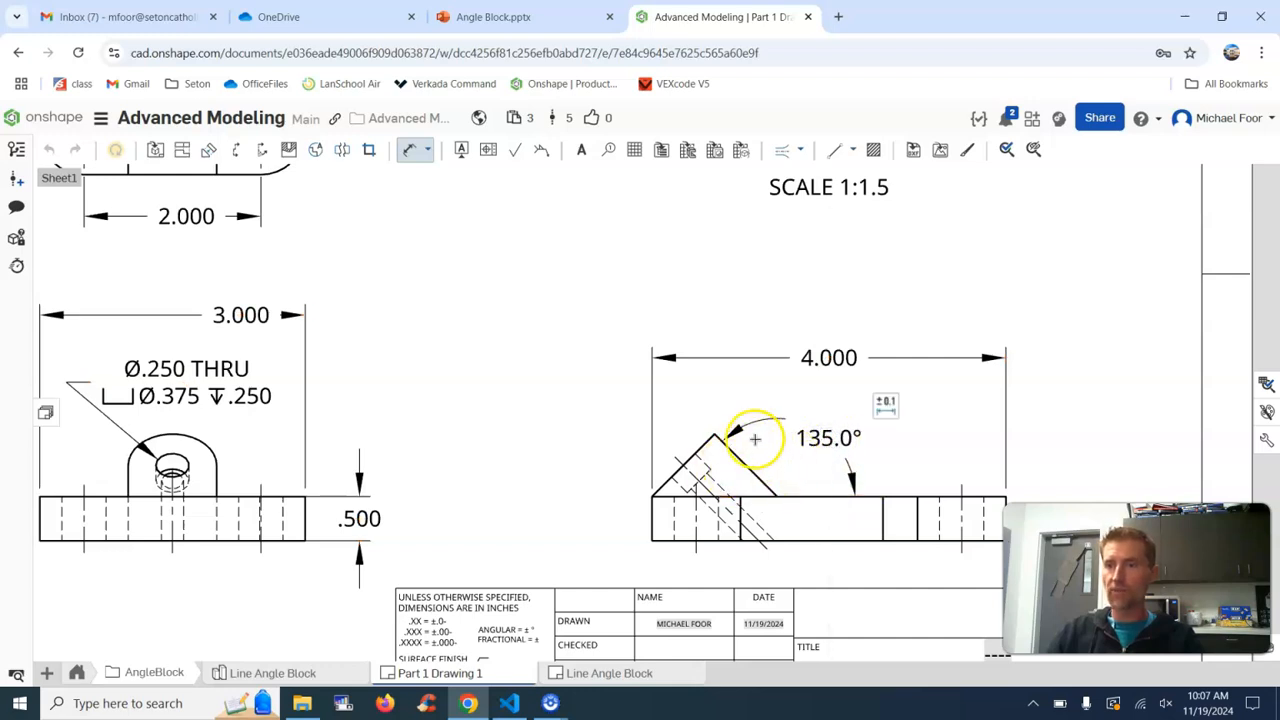
scroll(536, 442, "down", 3)
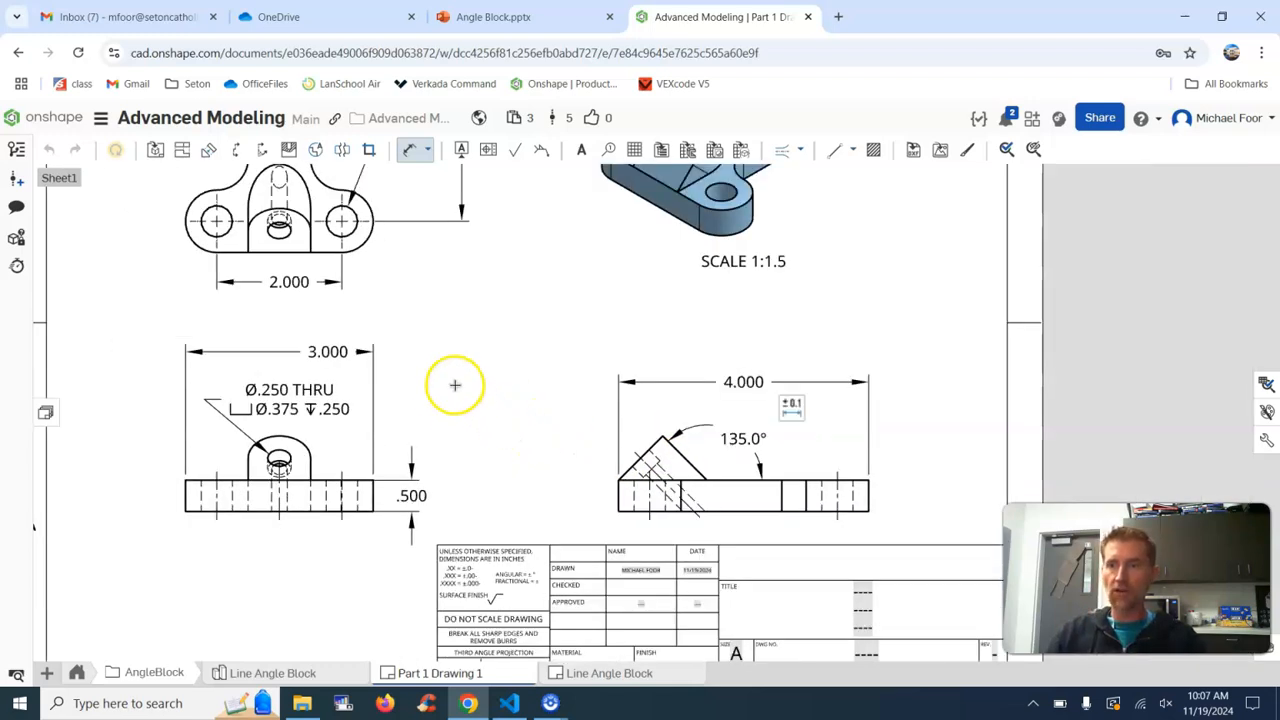
mouse_move(418, 366)
middle_mouse_down()
mouse_move(508, 424)
mouse_move(520, 385)
mouse_move(559, 451)
mouse_move(587, 545)
middle_mouse_up()
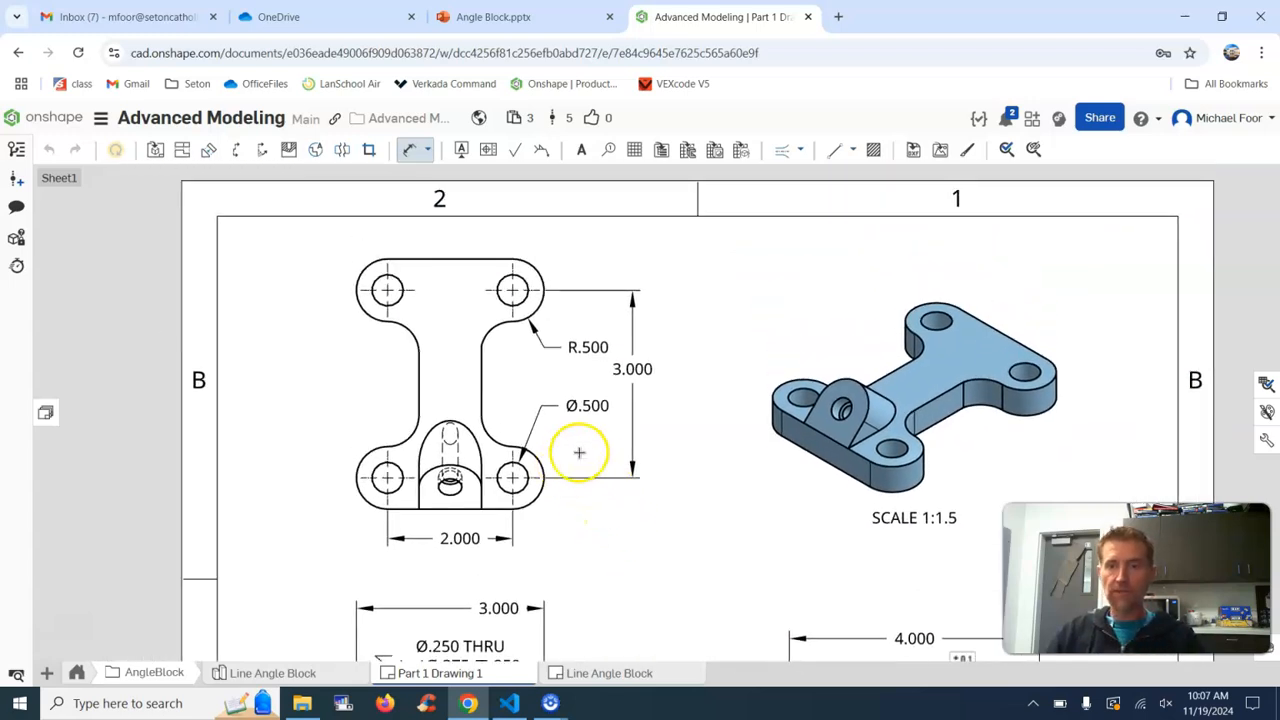
middle_click_drag(609, 508, 595, 373)
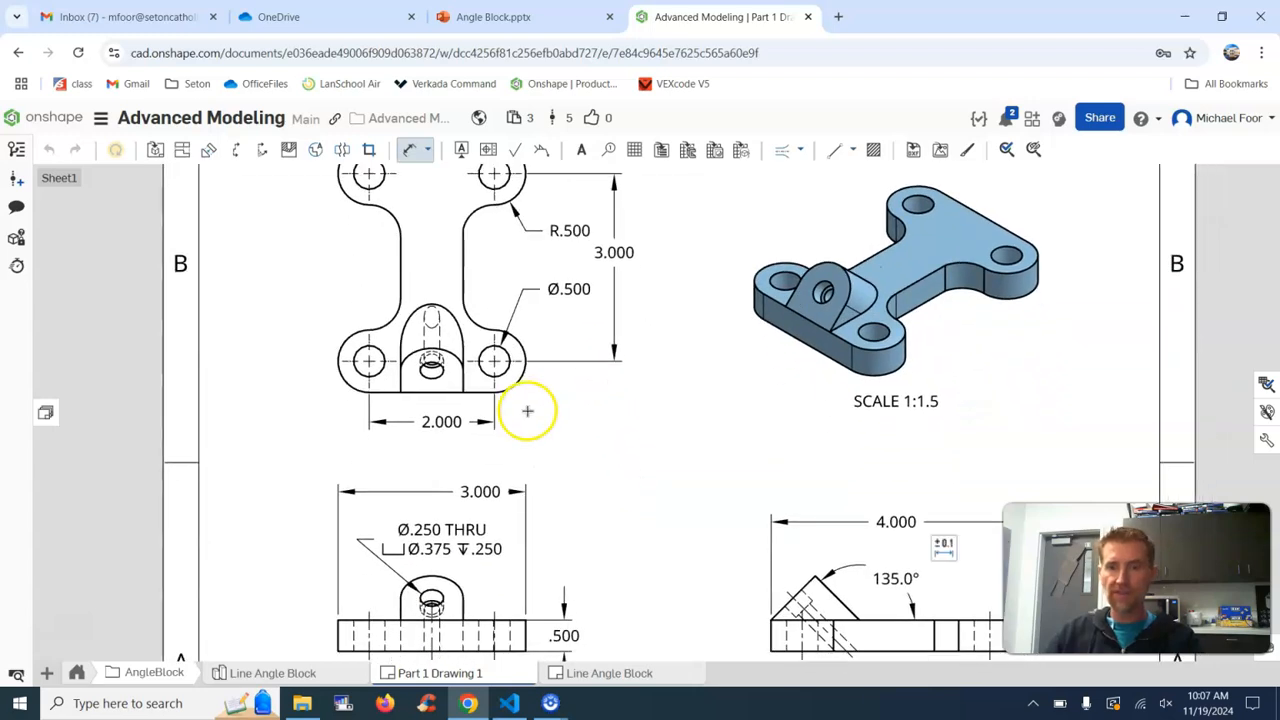
mouse_move(572, 438)
middle_mouse_down()
mouse_move(566, 377)
mouse_move(551, 486)
middle_mouse_up()
key("Escape")
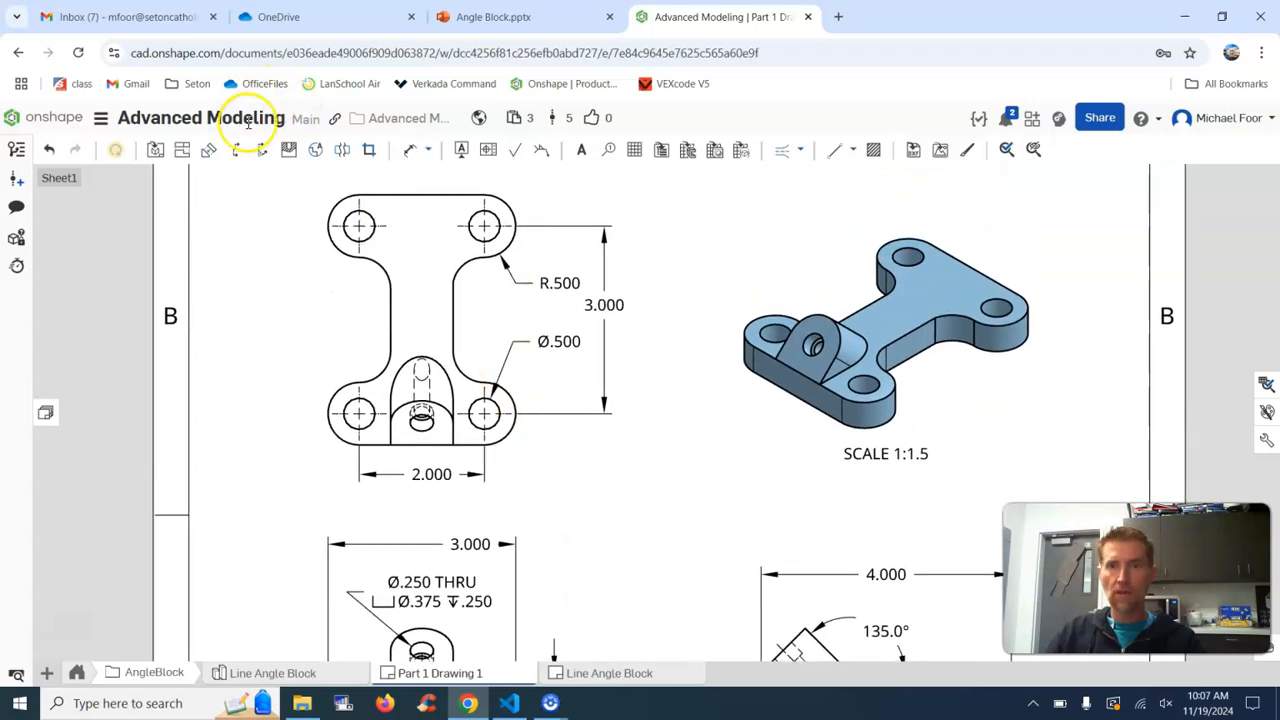
left_click(413, 151)
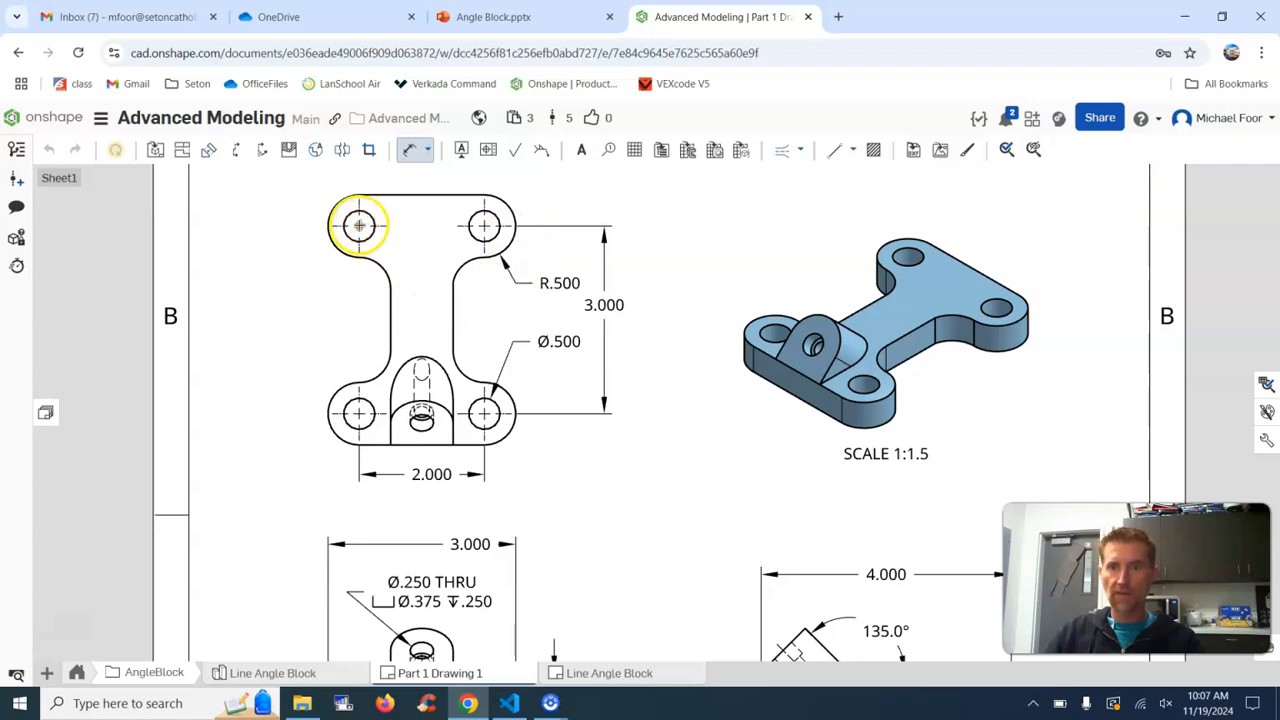
left_click(358, 225)
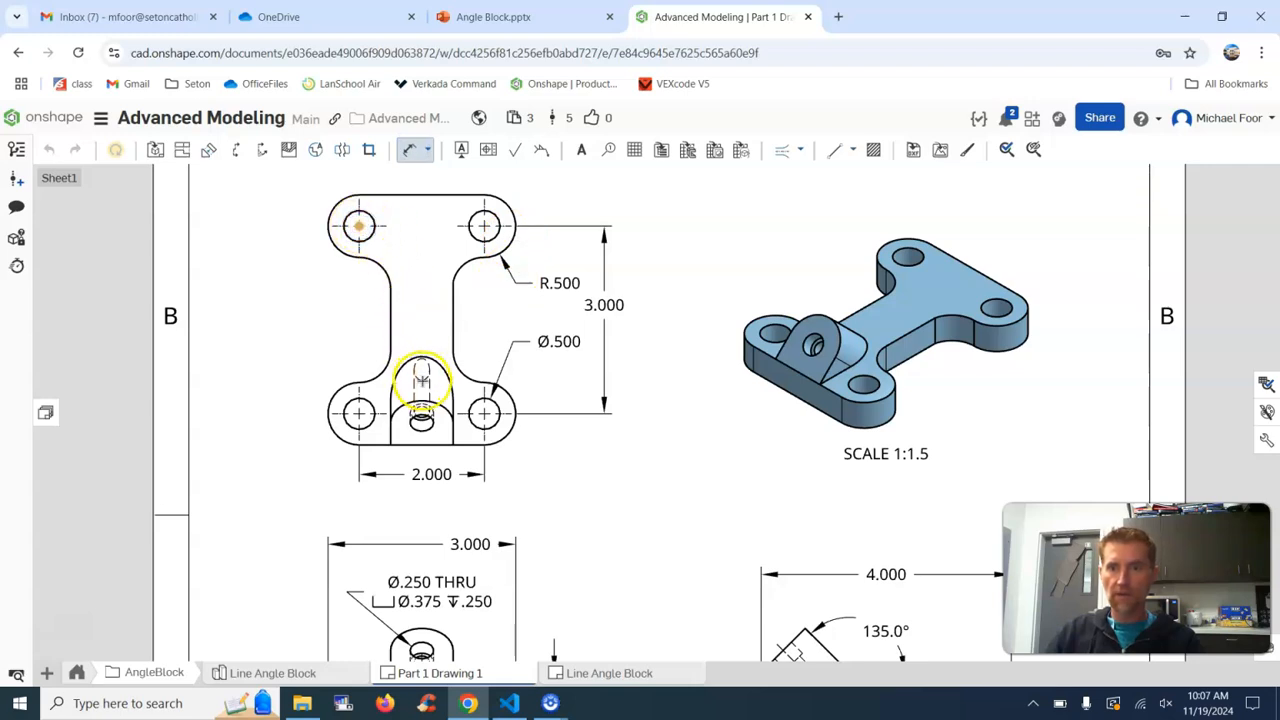
key("Escape")
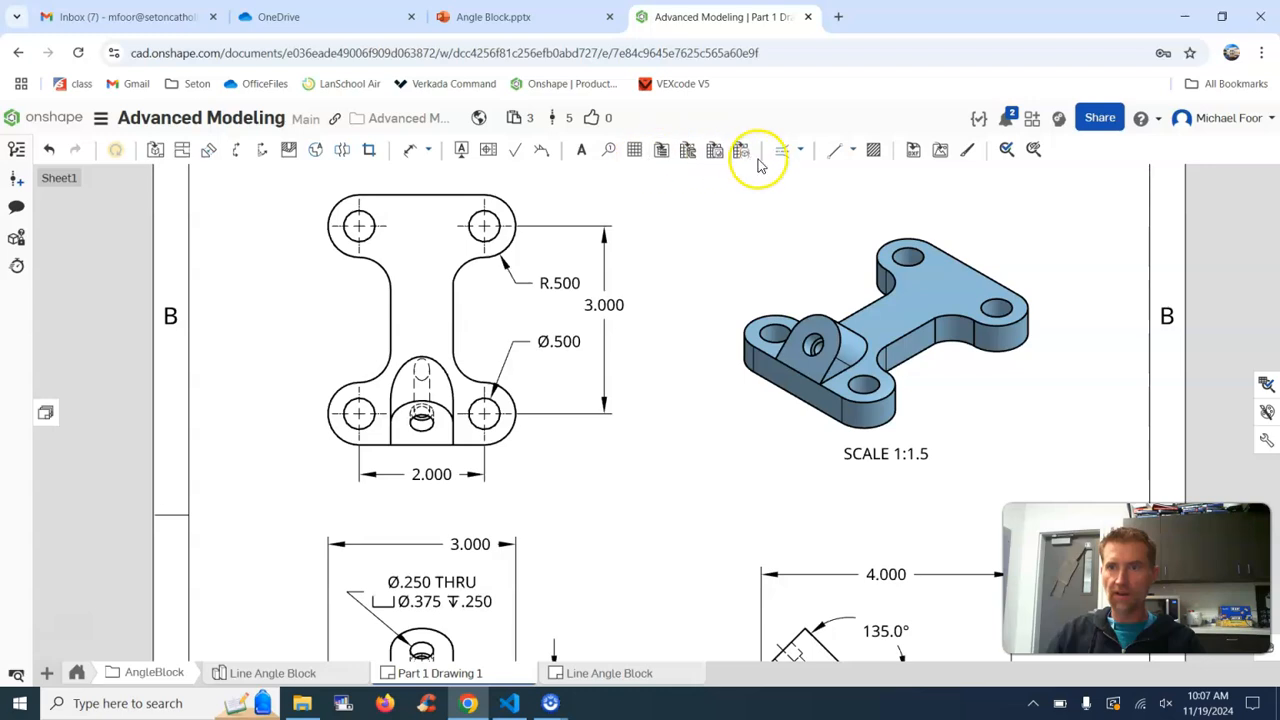
Step: Add a centerline along the angled hole in the top view, and dimension horizontally from the lower-left hole's center to the angled hole's hidden edge
left_click(789, 160)
left_click(421, 381)
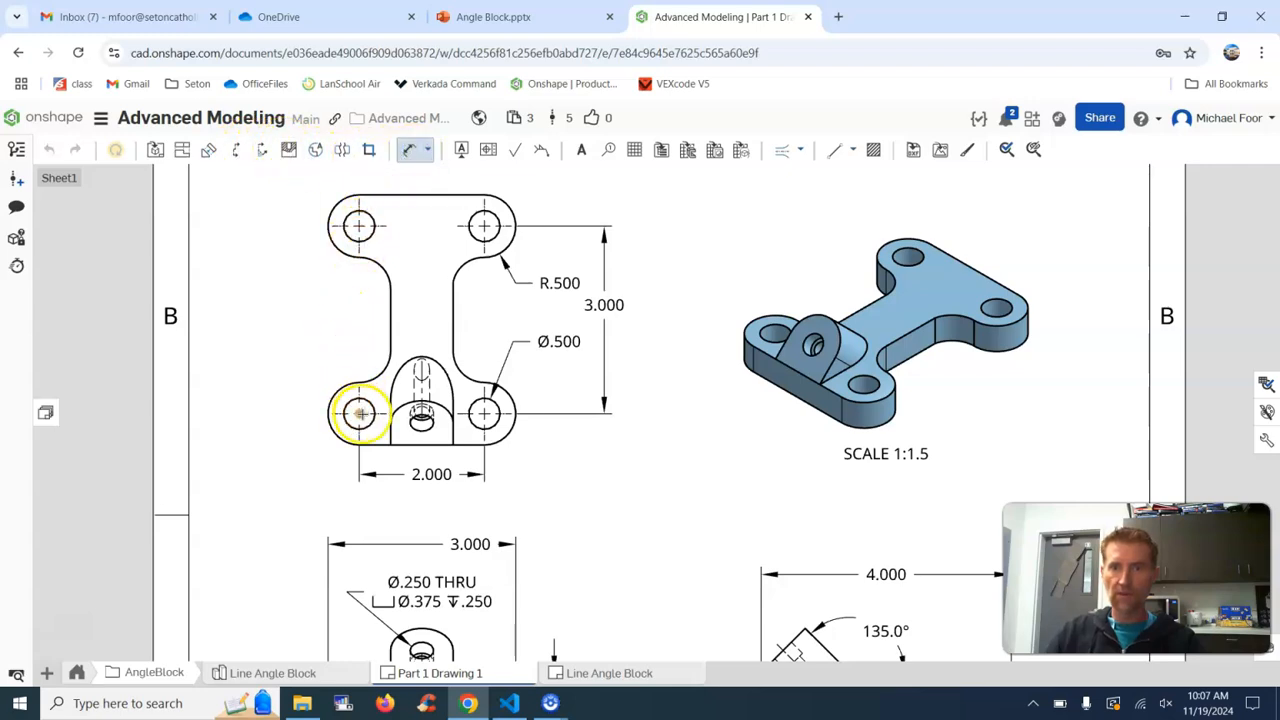
left_click(421, 393)
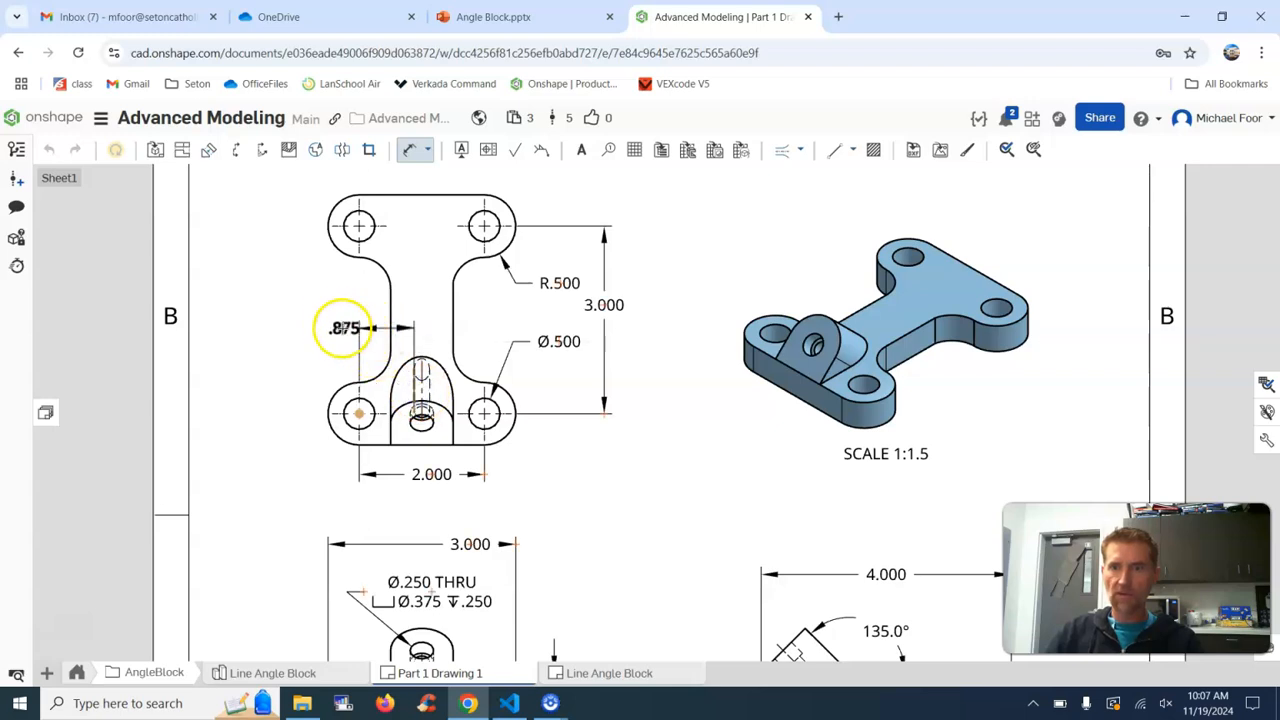
left_click(326, 321)
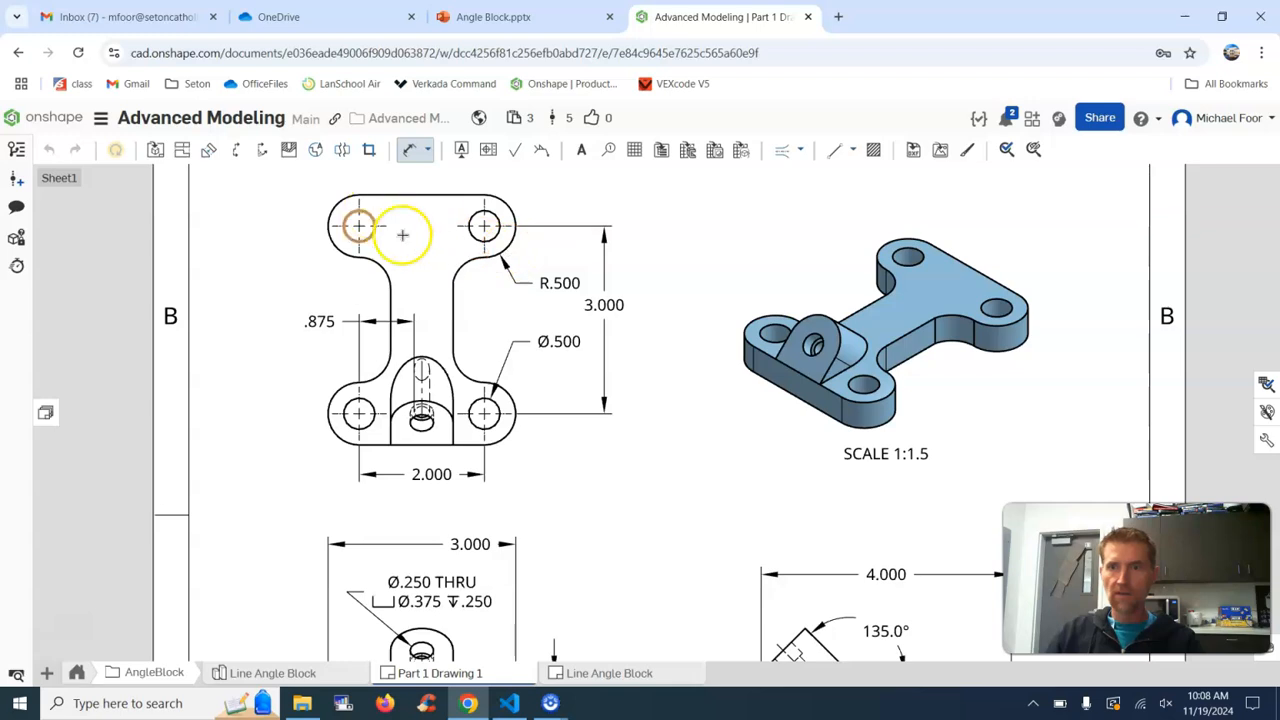
scroll(716, 364, "down", 1)
middle_click_drag(744, 391, 682, 302)
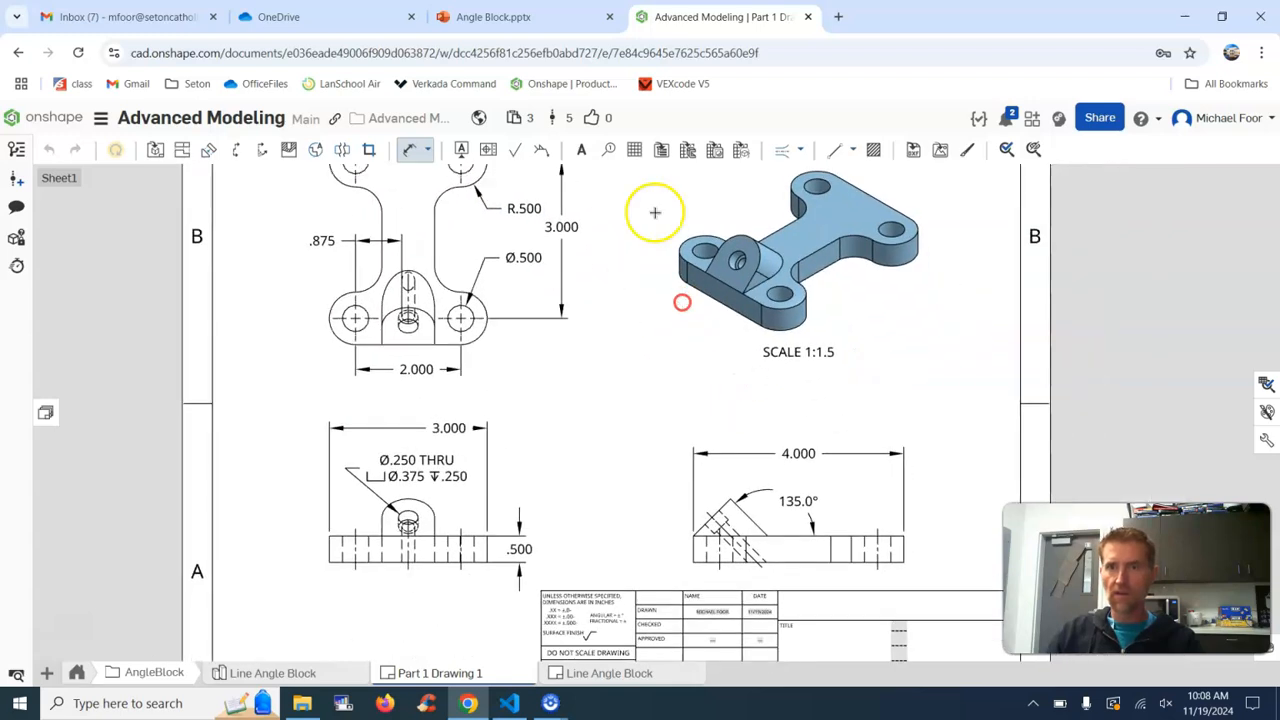
Step: Compare the lug's dimensions in the drawing's front and right views with the reference slide in Angle Block.pptx
left_click(560, 17)
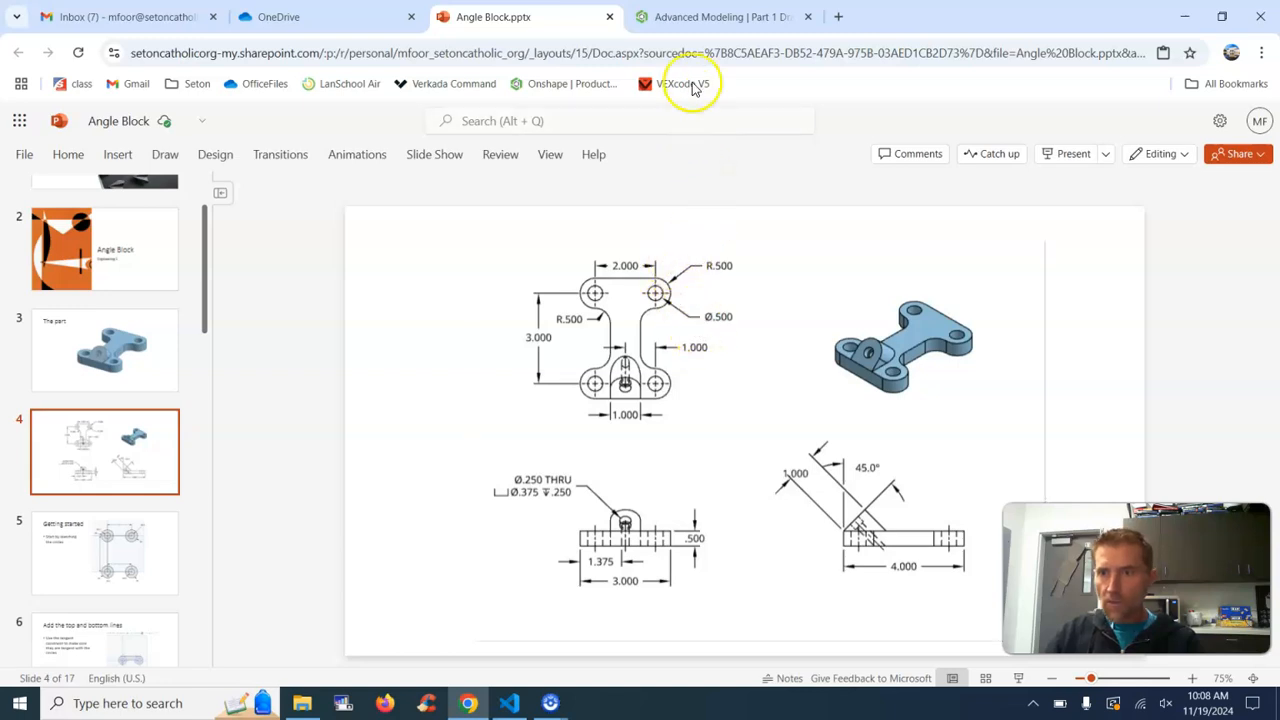
left_click(697, 20)
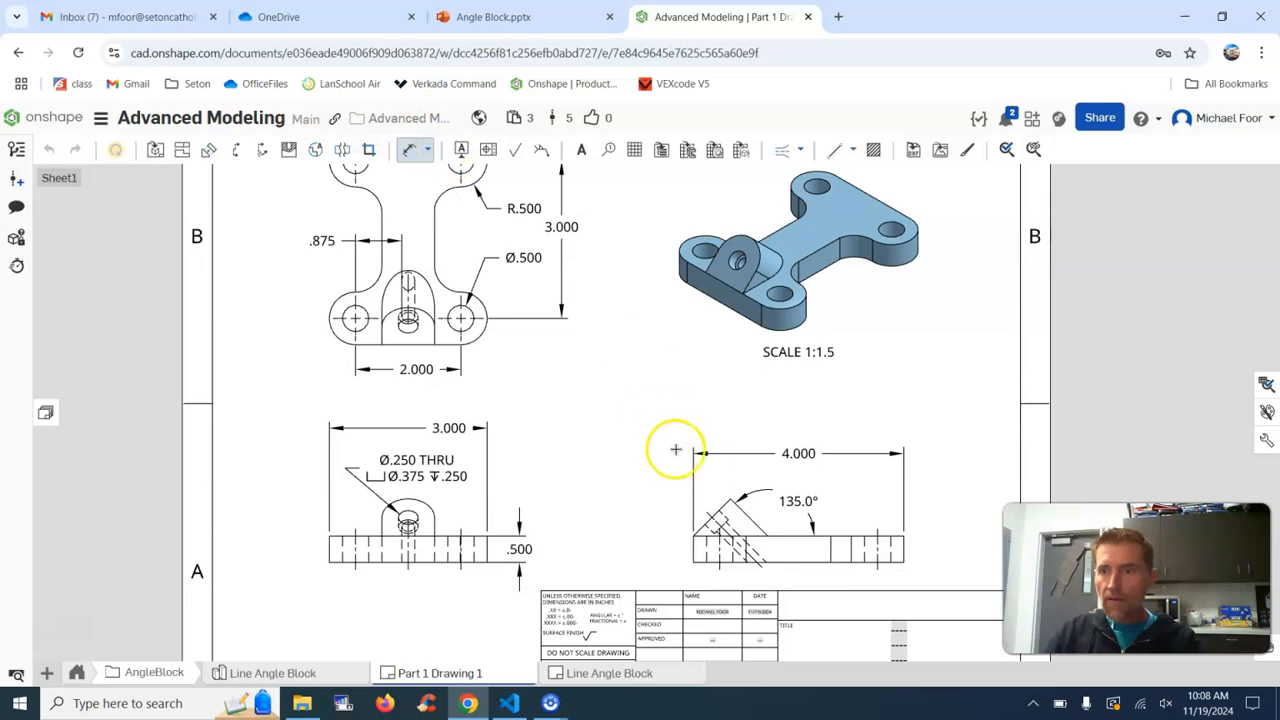
left_click(719, 510)
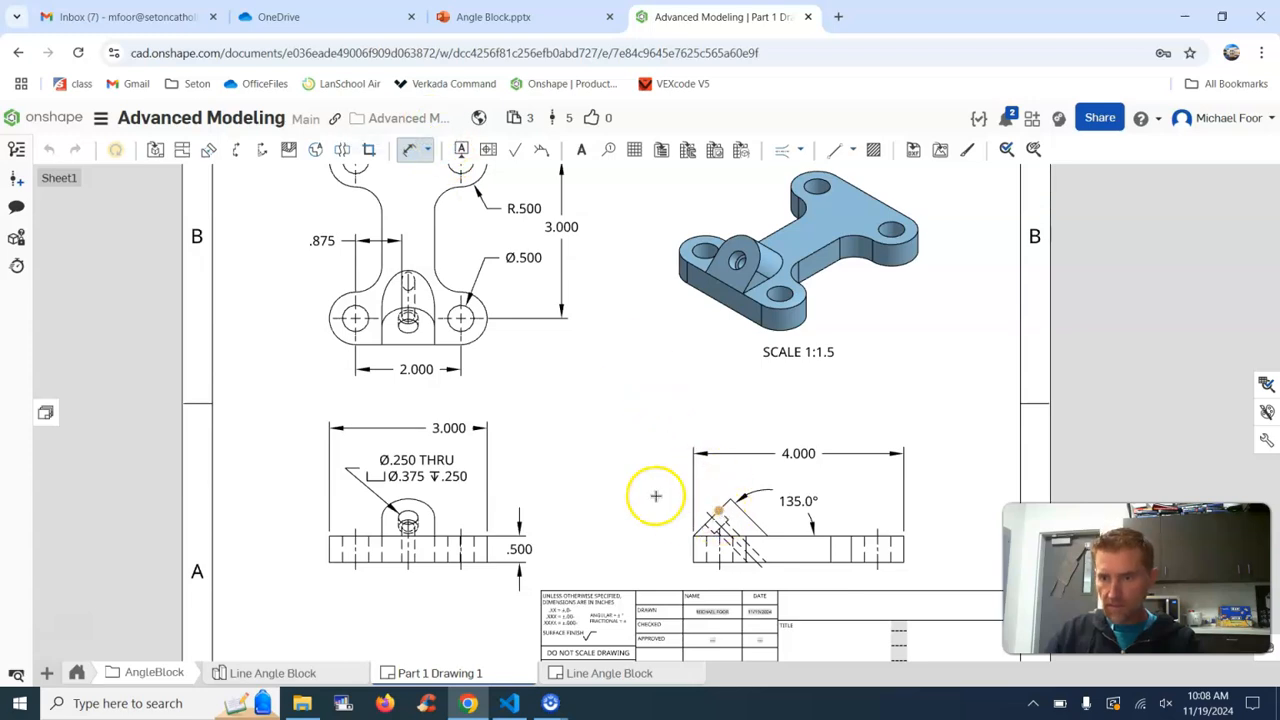
left_click(488, 16)
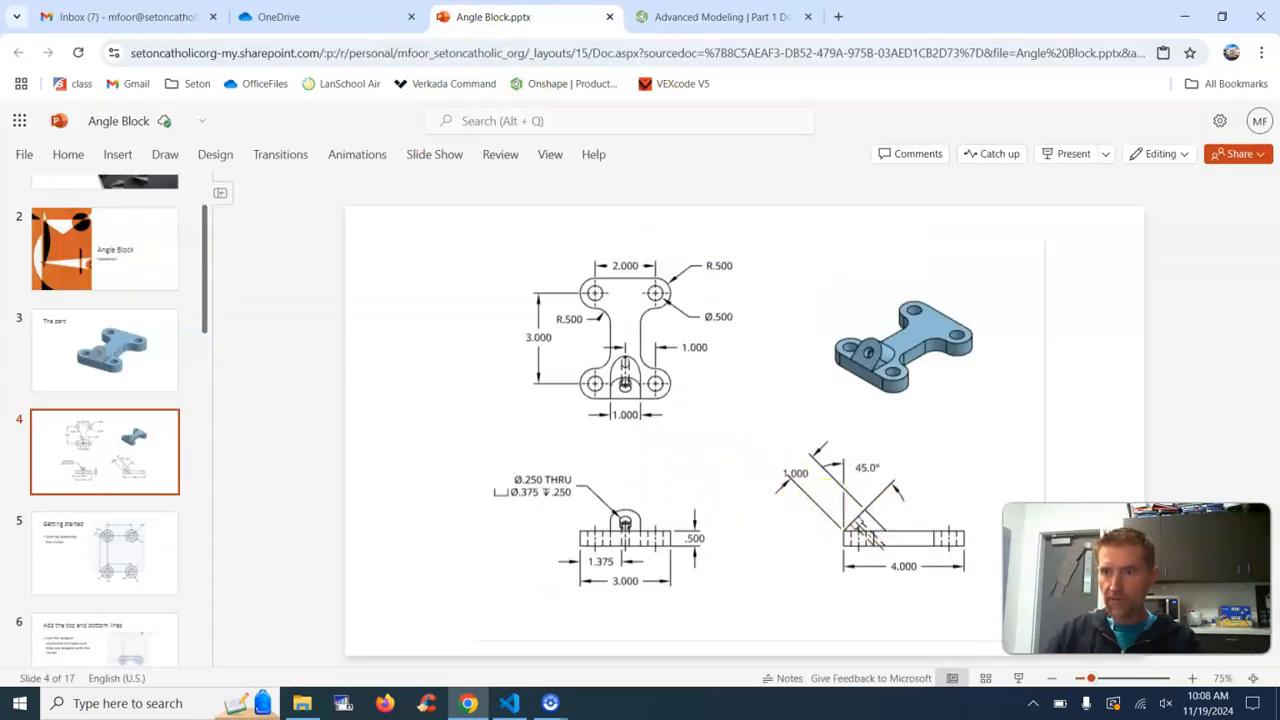
left_click(662, 14)
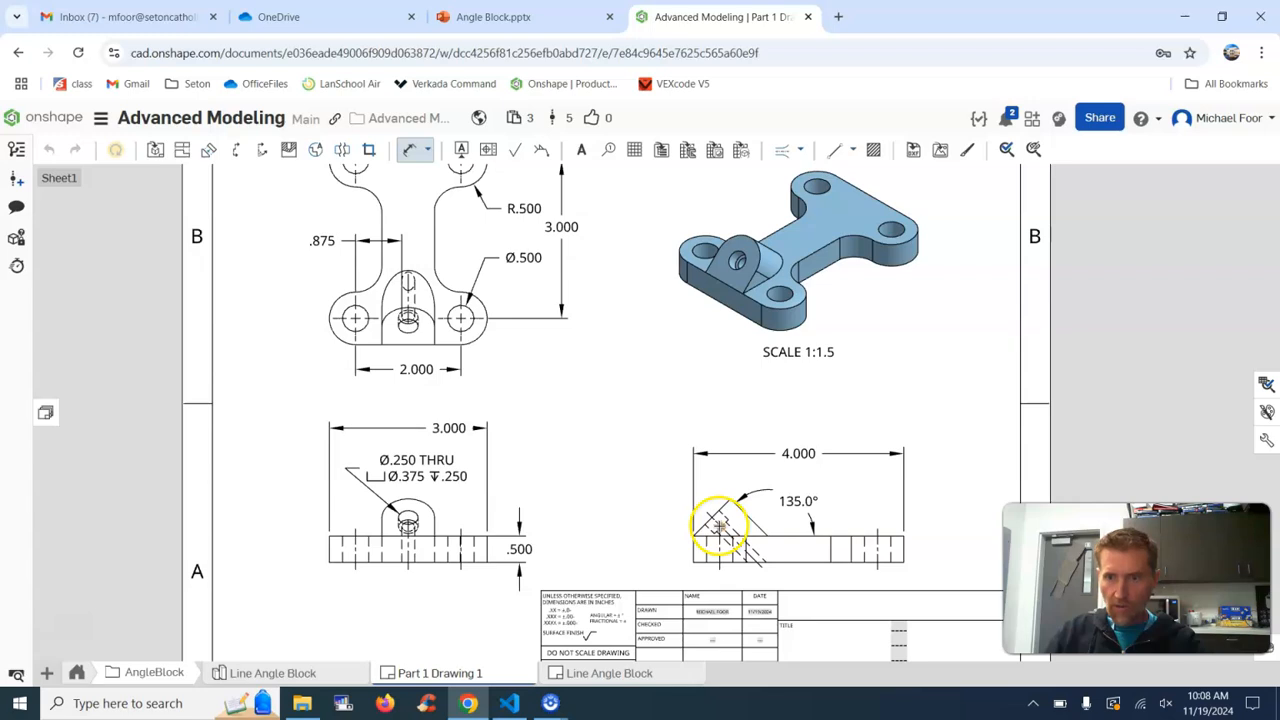
scroll(718, 524, "up", 1)
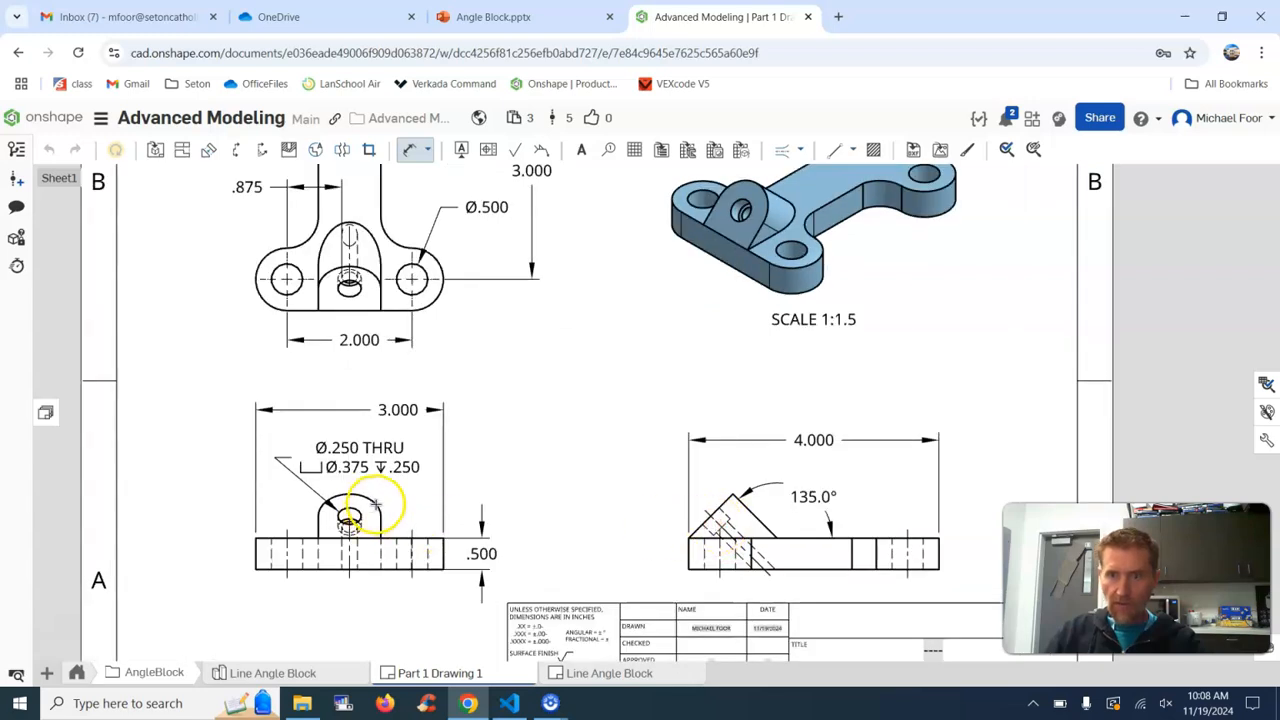
left_click(493, 17)
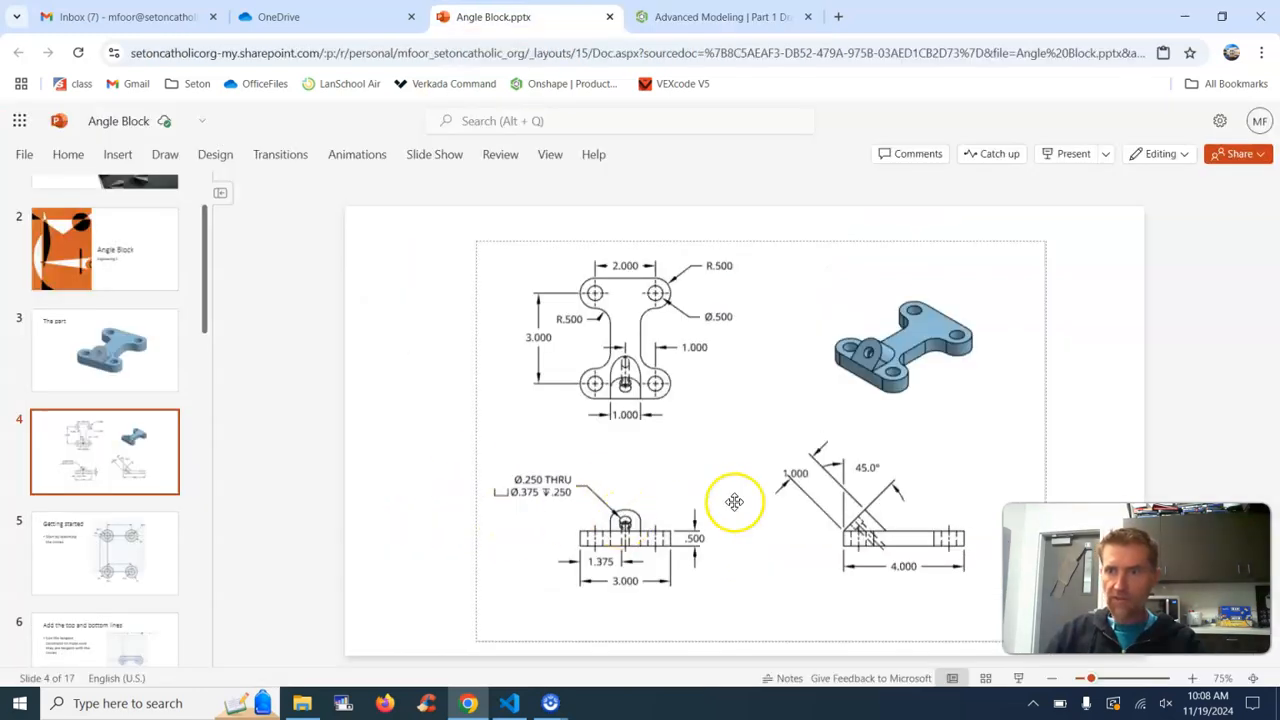
left_click(690, 17)
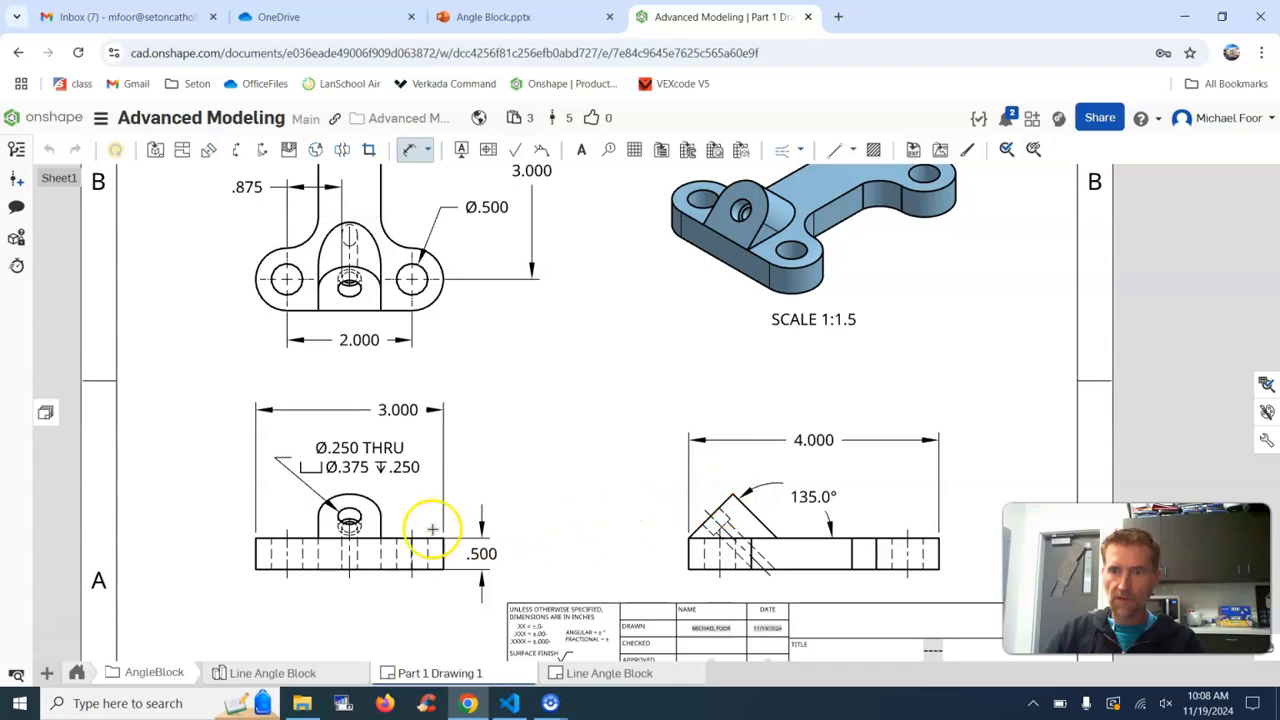
Step: Dimension the lug's sloped face in the right view, from the base's upper-left corner to the sloped back edge, placing the dimension left of the lug
scroll(356, 499, "up", 5)
scroll(1097, 481, "down", 6)
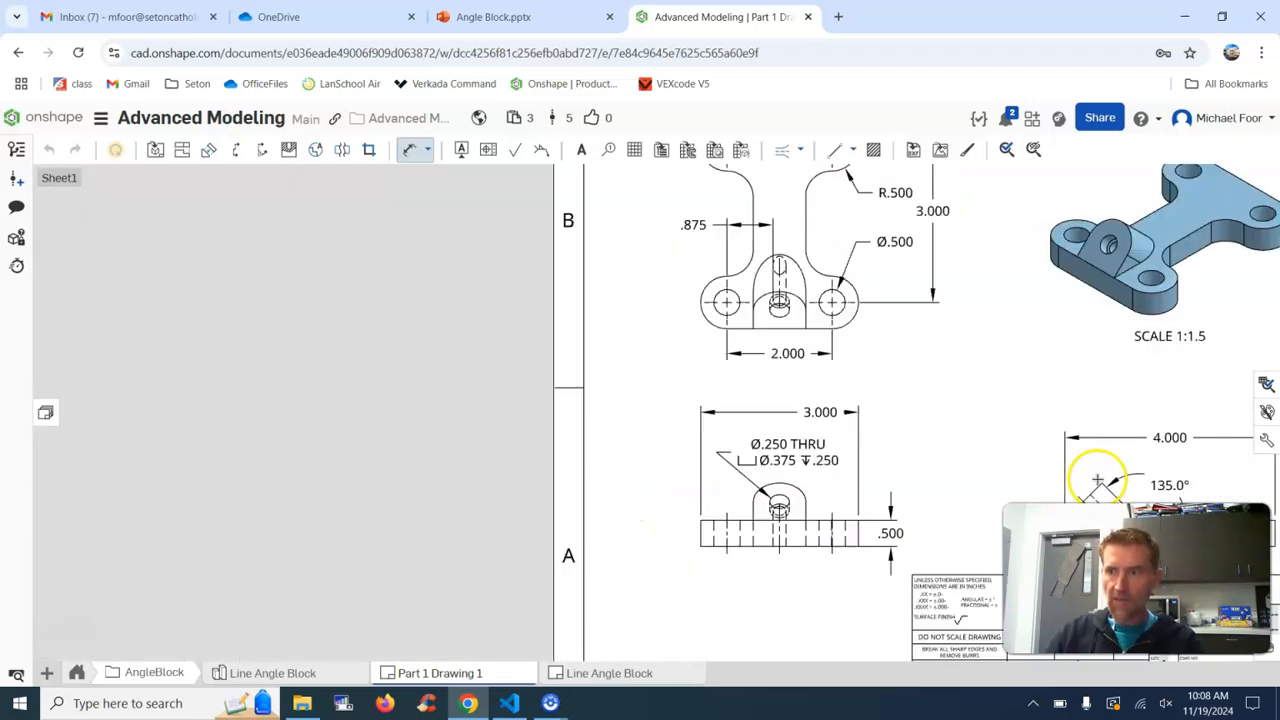
middle_click_drag(1016, 396, 589, 391)
left_click(688, 497)
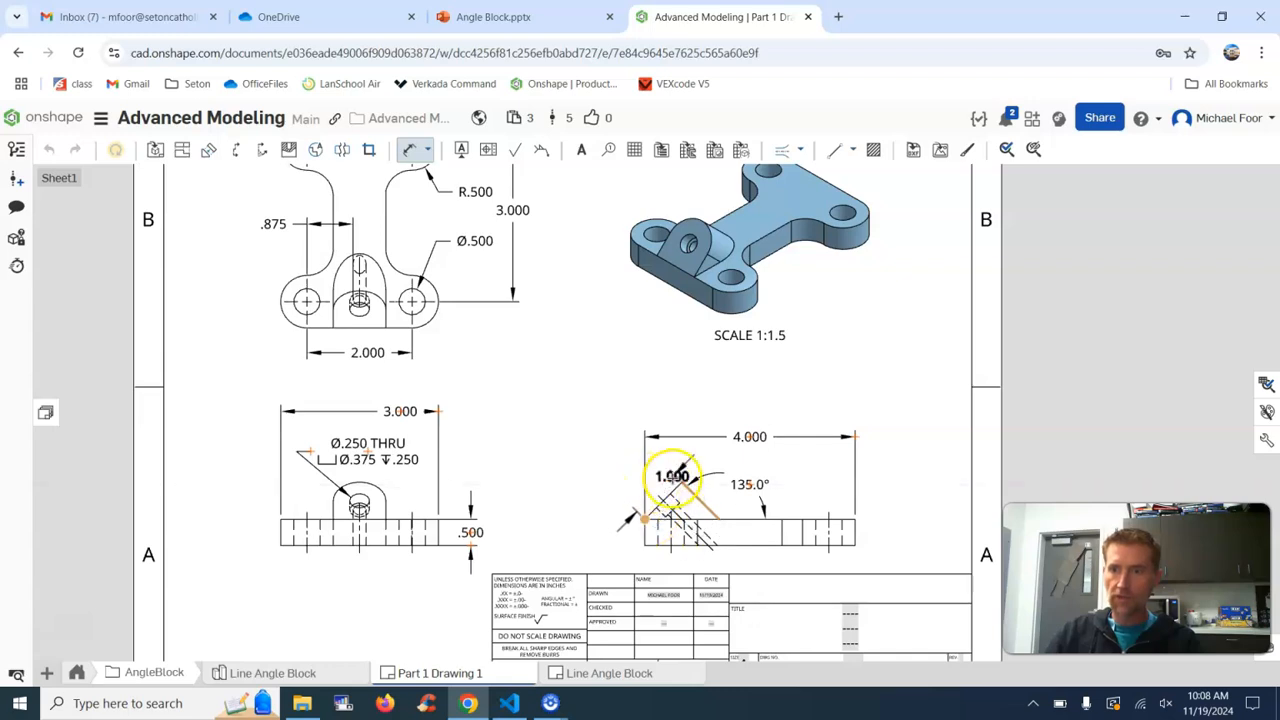
left_click(700, 445)
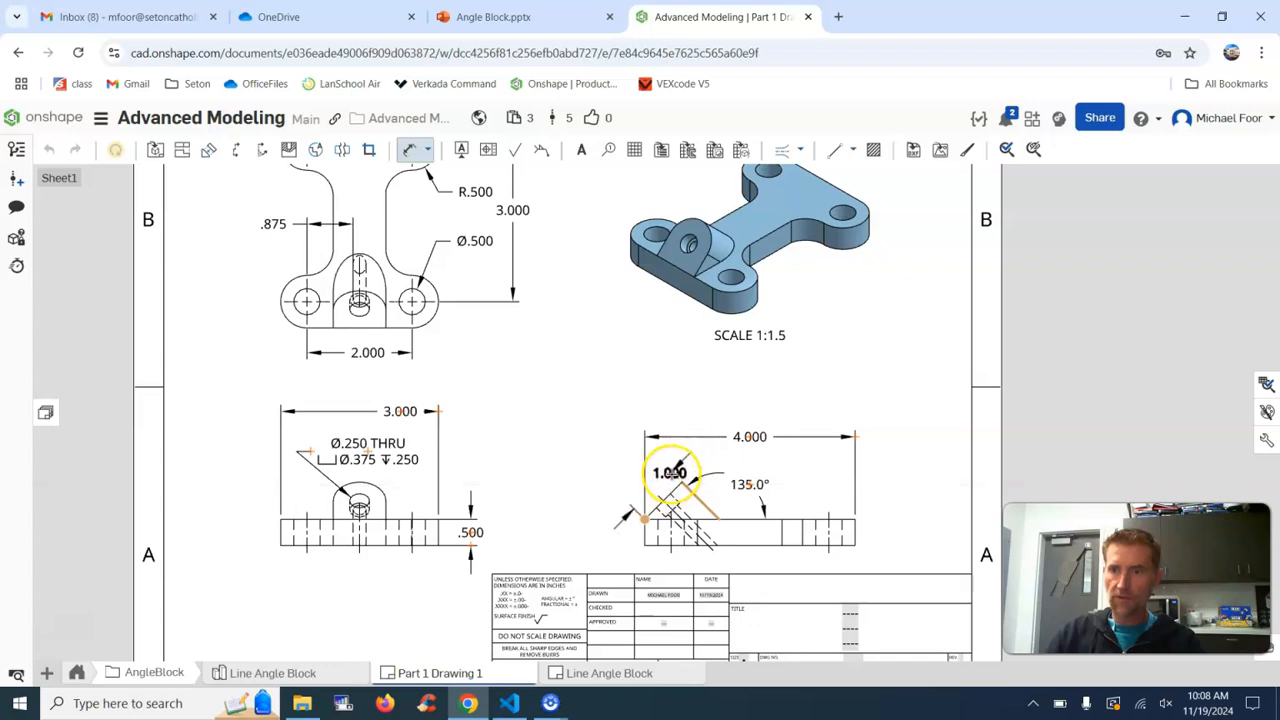
left_click_drag(675, 468, 634, 470)
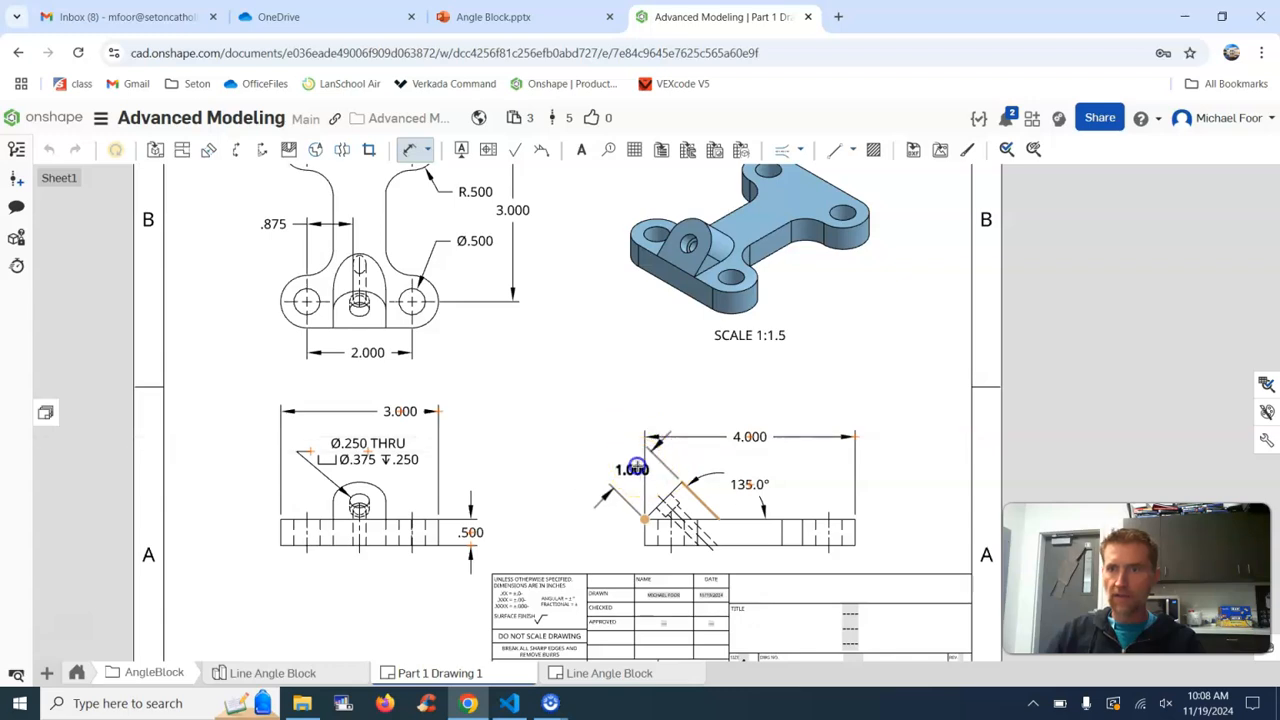
Step: Delete the overall base length dimension above the right view and dimension that length on the top view, outside the hole spacing dimension
left_click(743, 436)
key("Delete")
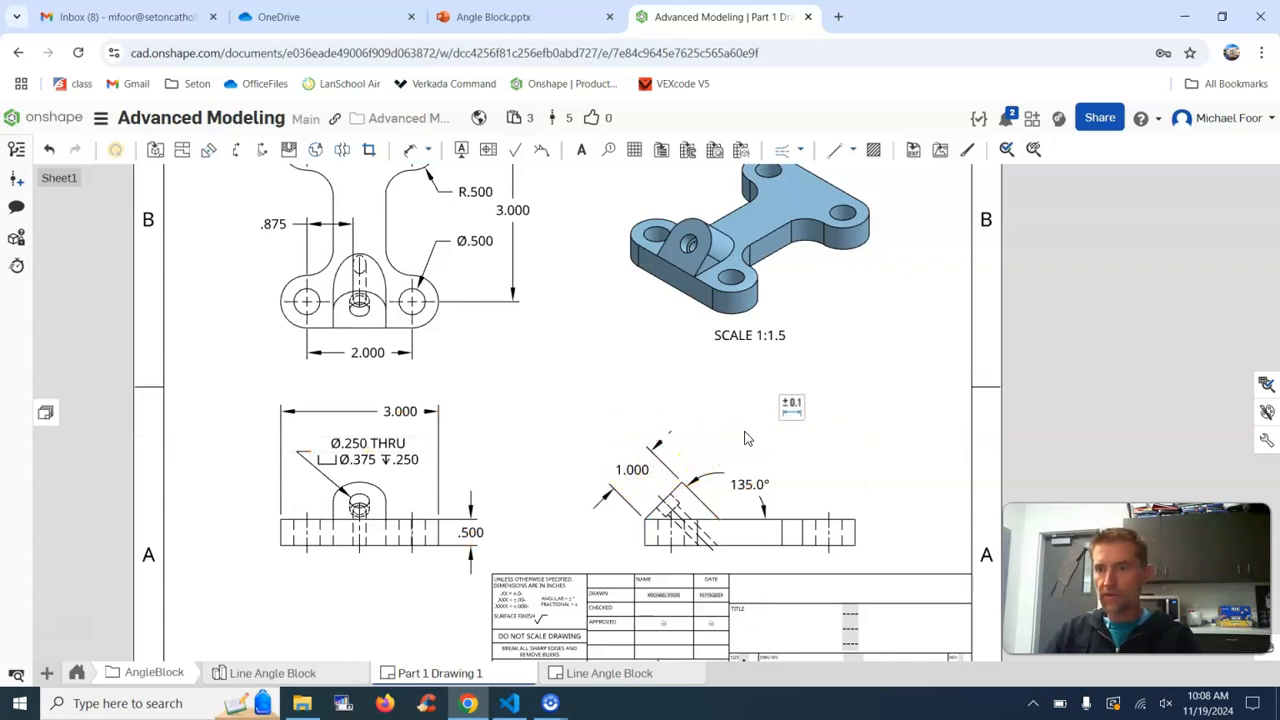
scroll(670, 449, "up", 4)
scroll(612, 418, "down", 5)
middle_click_drag(597, 368, 607, 451)
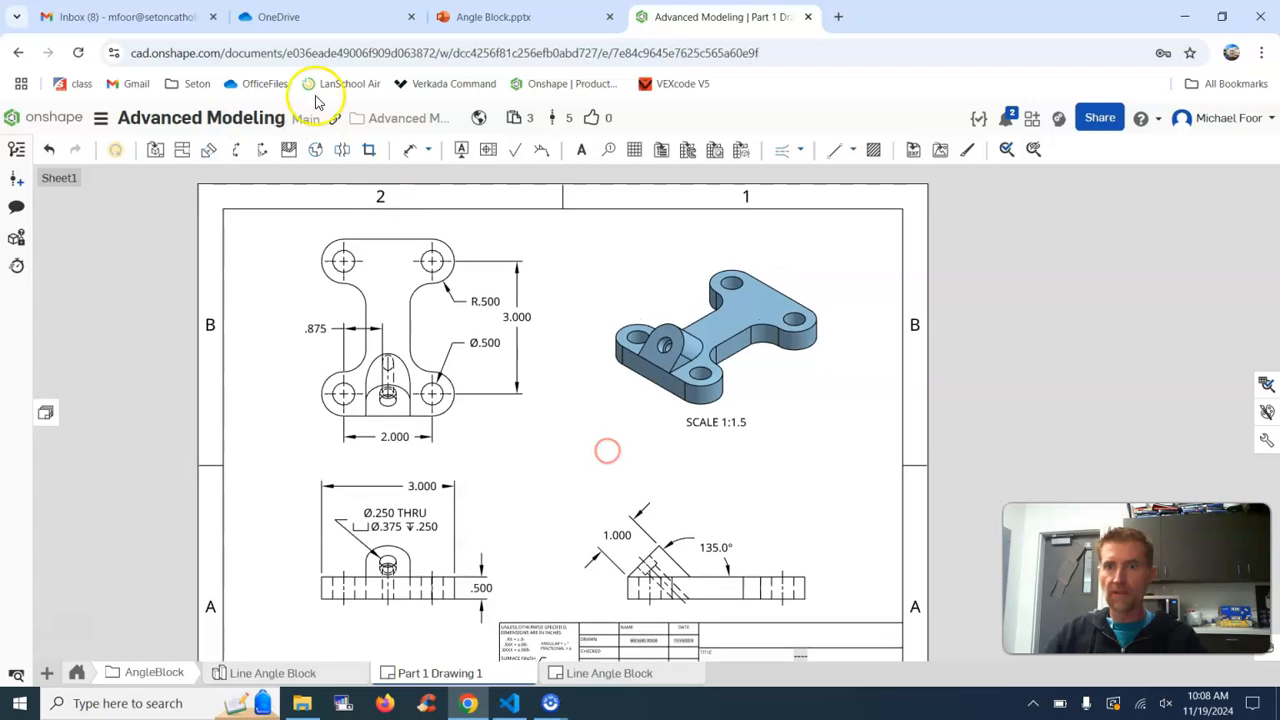
left_click(407, 150)
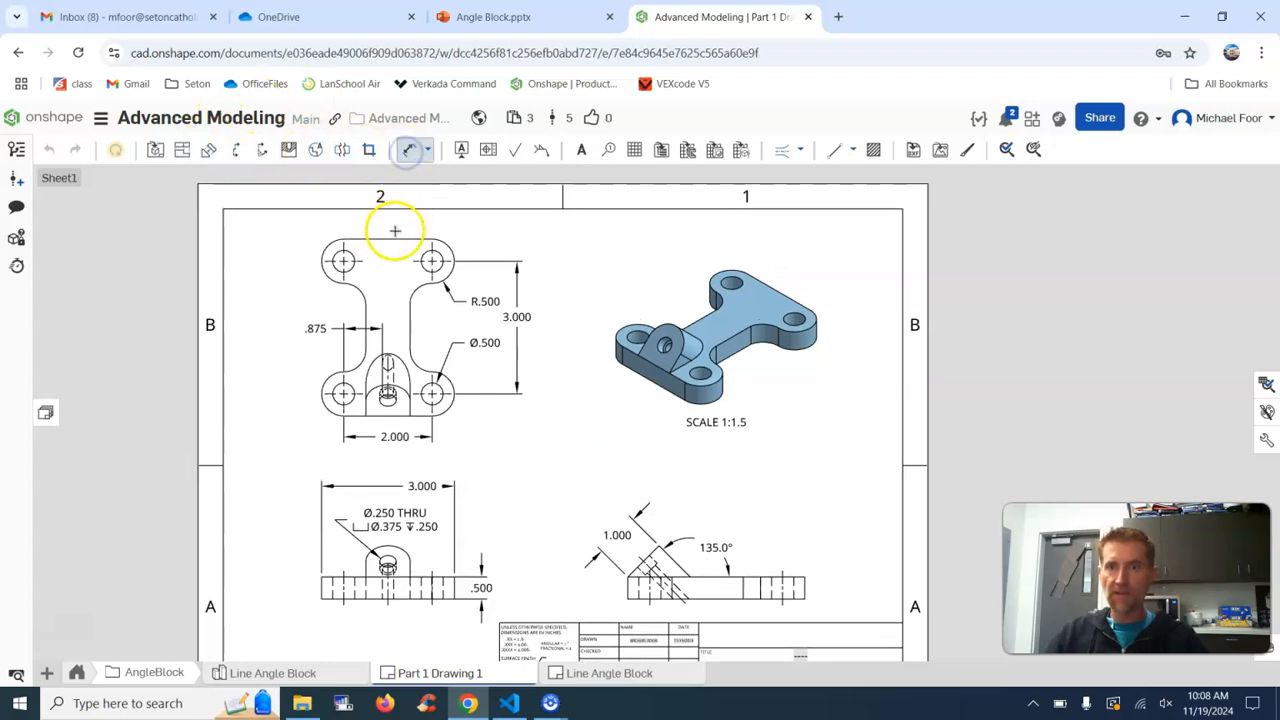
left_click(392, 236)
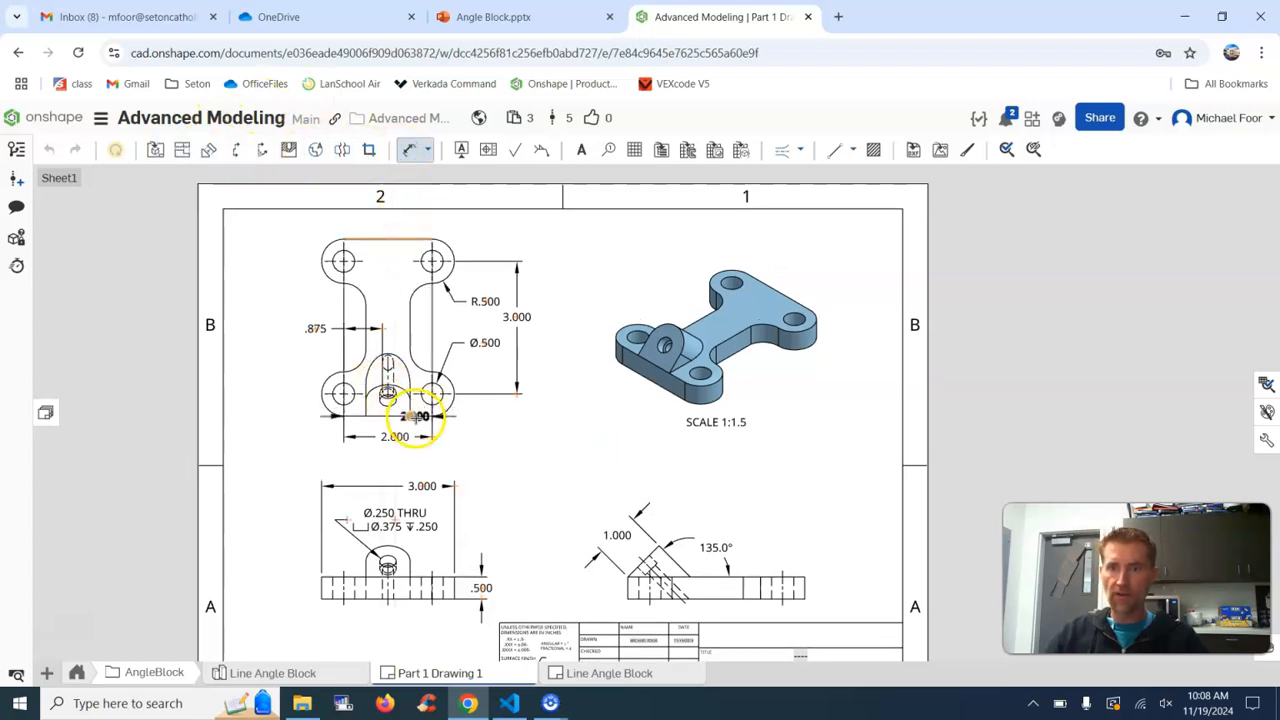
left_click(554, 328)
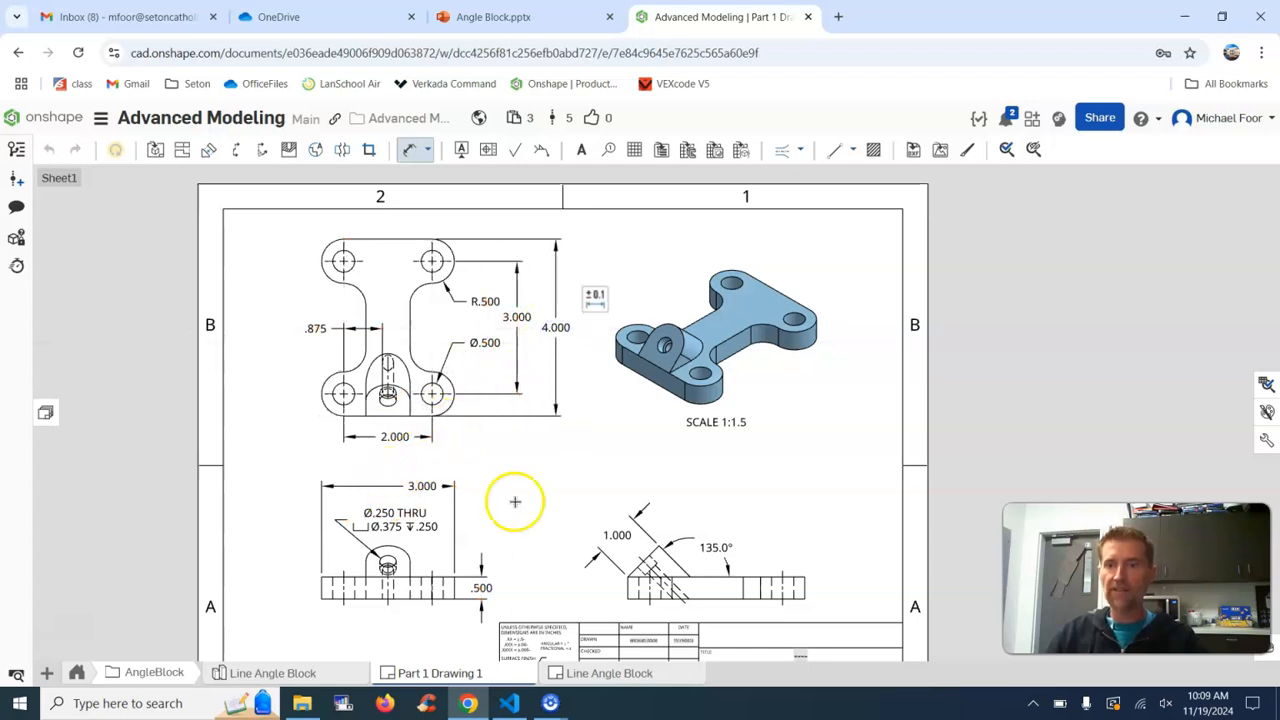
key("Escape")
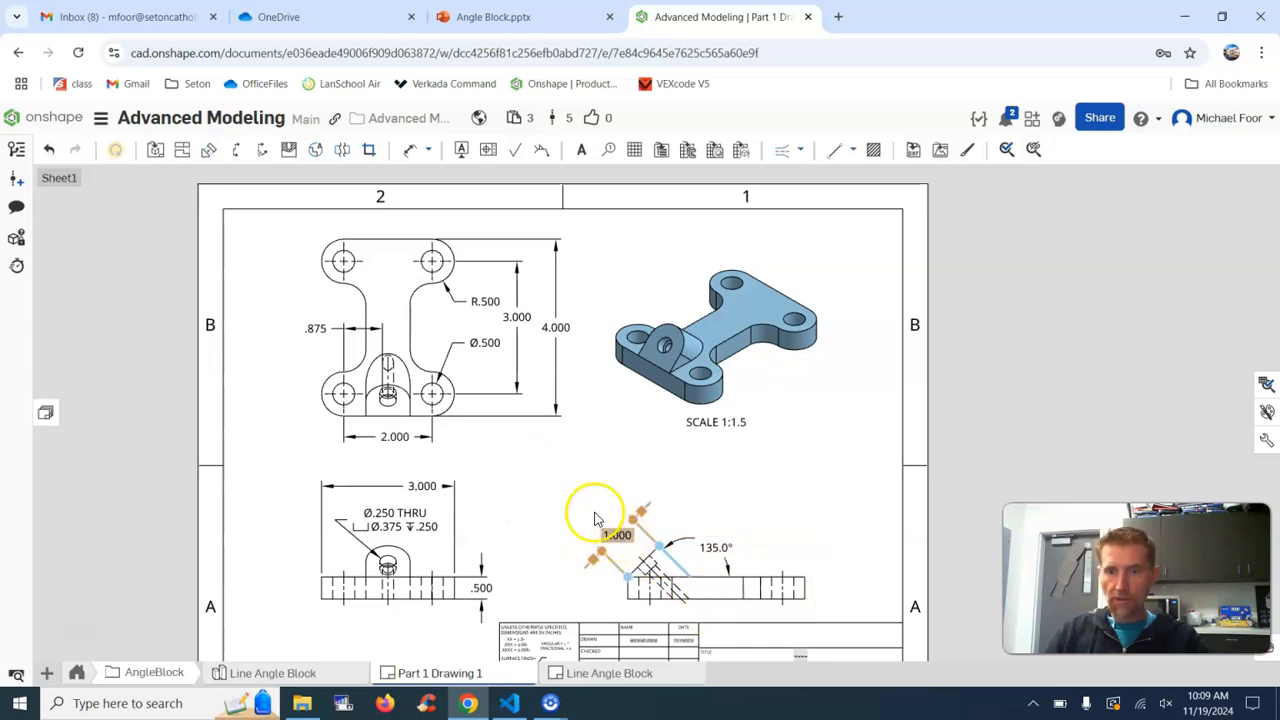
Step: Dimension horizontally from the right-hand hole's centerline to the base's right end in the right view, placing the dimension above the base
scroll(572, 521, "up", 2)
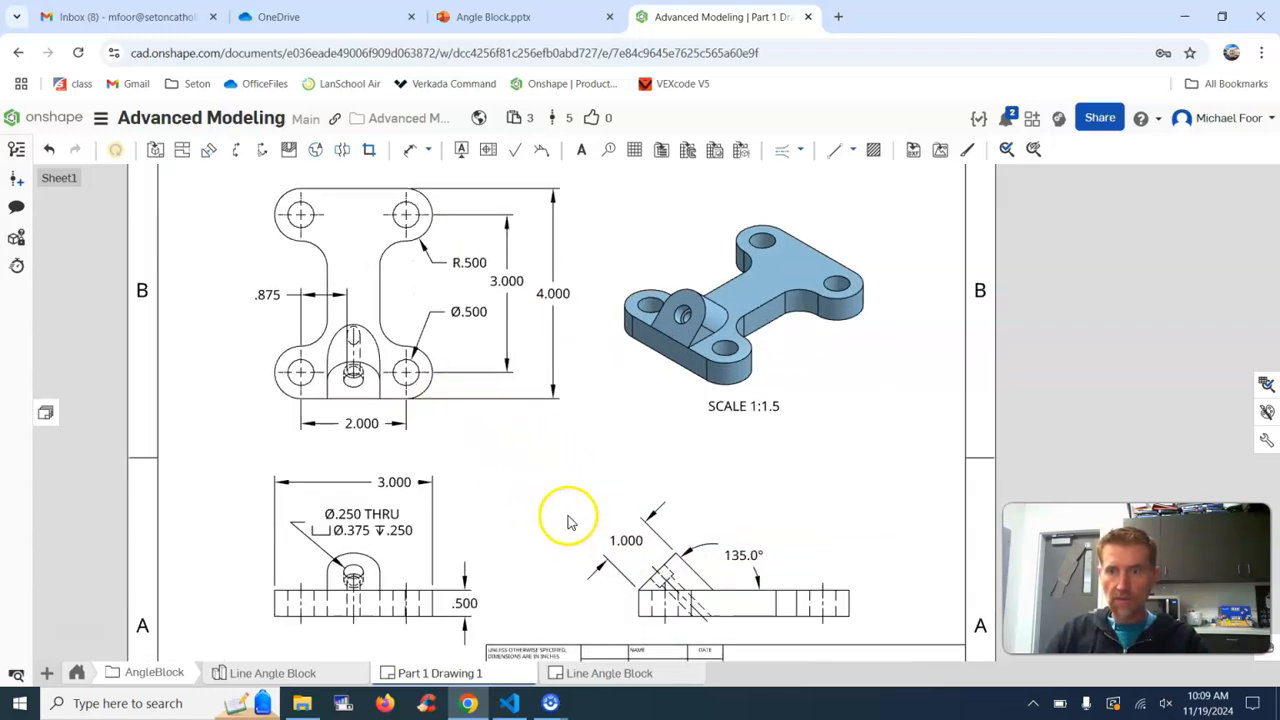
mouse_move(557, 503)
middle_mouse_down()
mouse_move(509, 455)
mouse_move(474, 472)
middle_mouse_up()
left_click(410, 149)
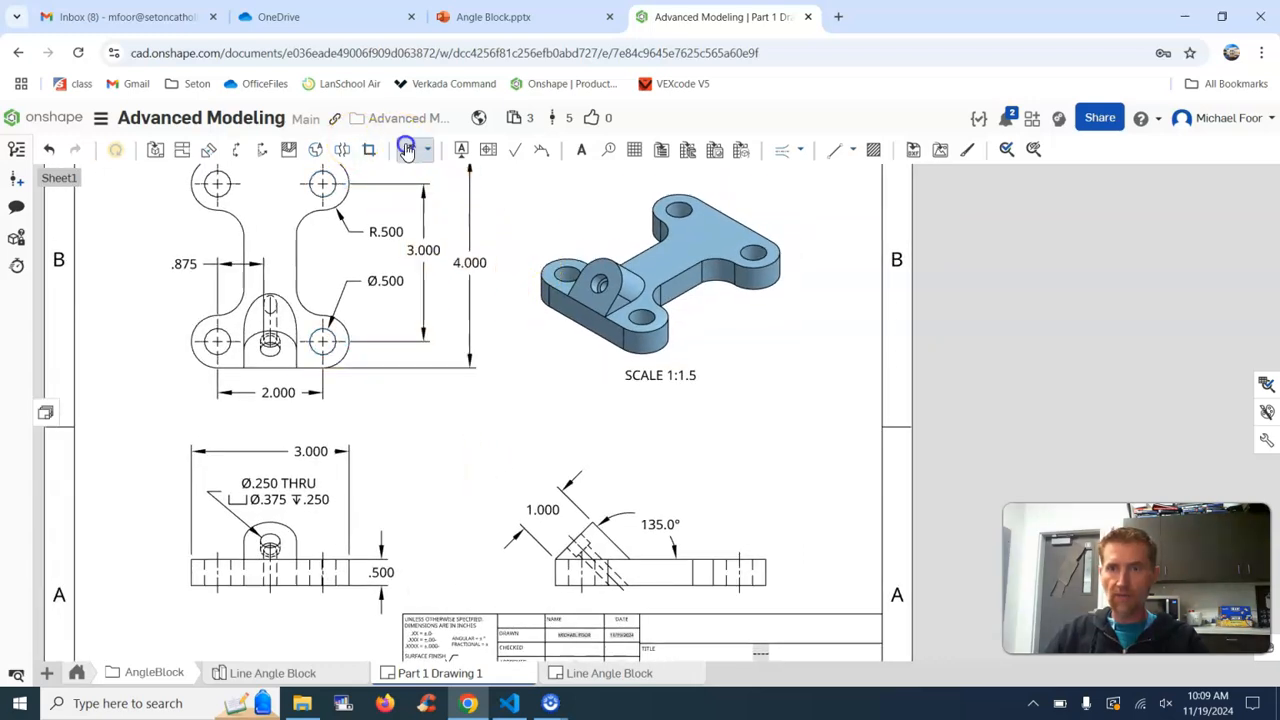
scroll(839, 604, "up", 3)
left_click(716, 549)
left_click(673, 537)
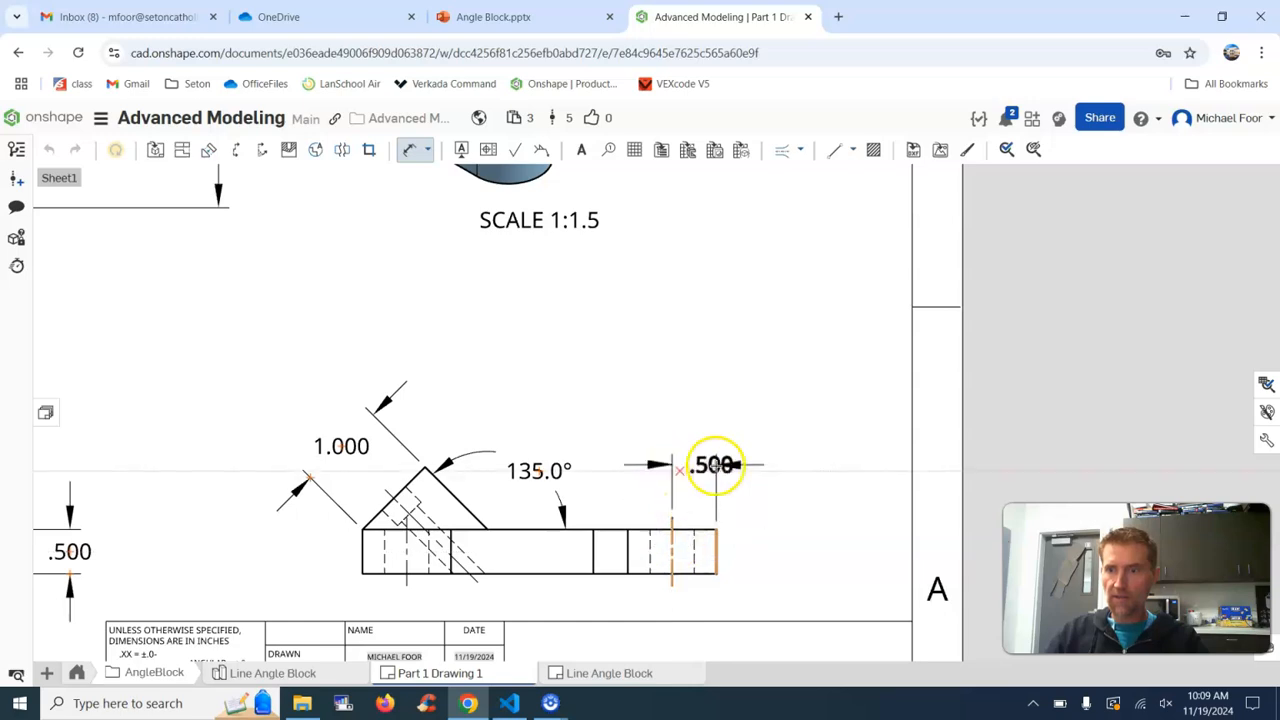
left_click(733, 467)
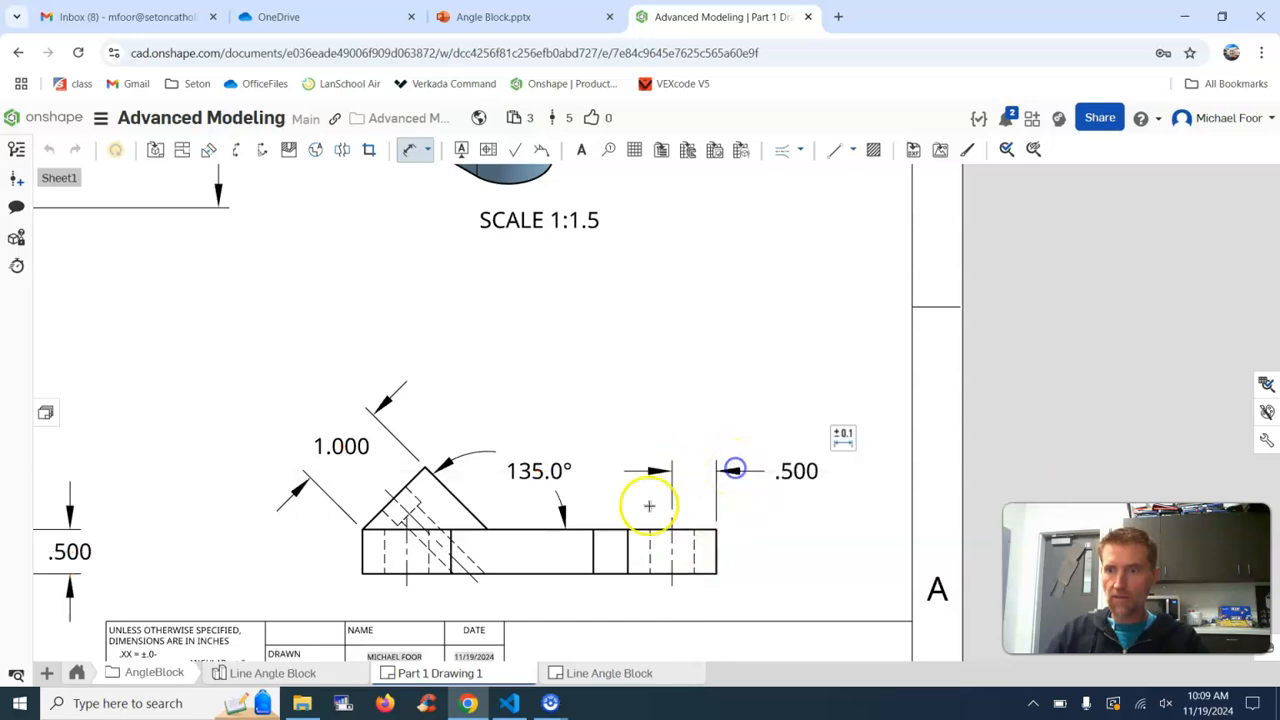
scroll(351, 423, "down", 3)
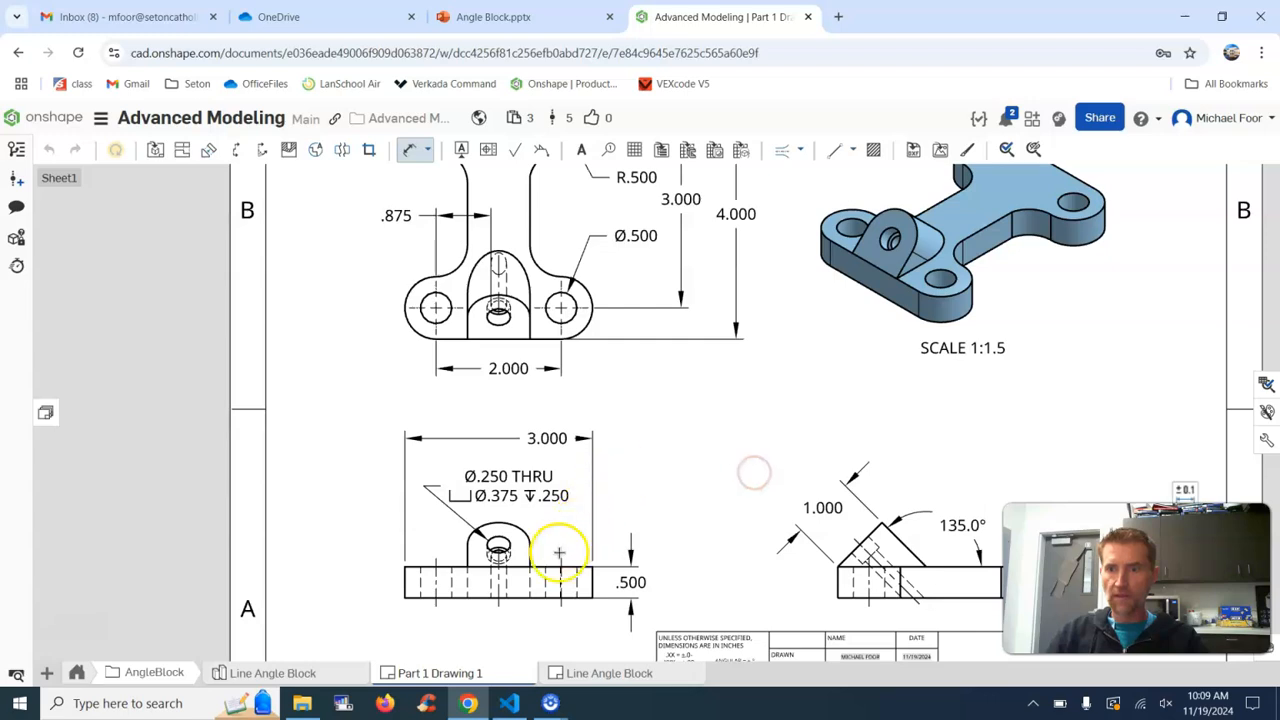
scroll(697, 420, "down", 3)
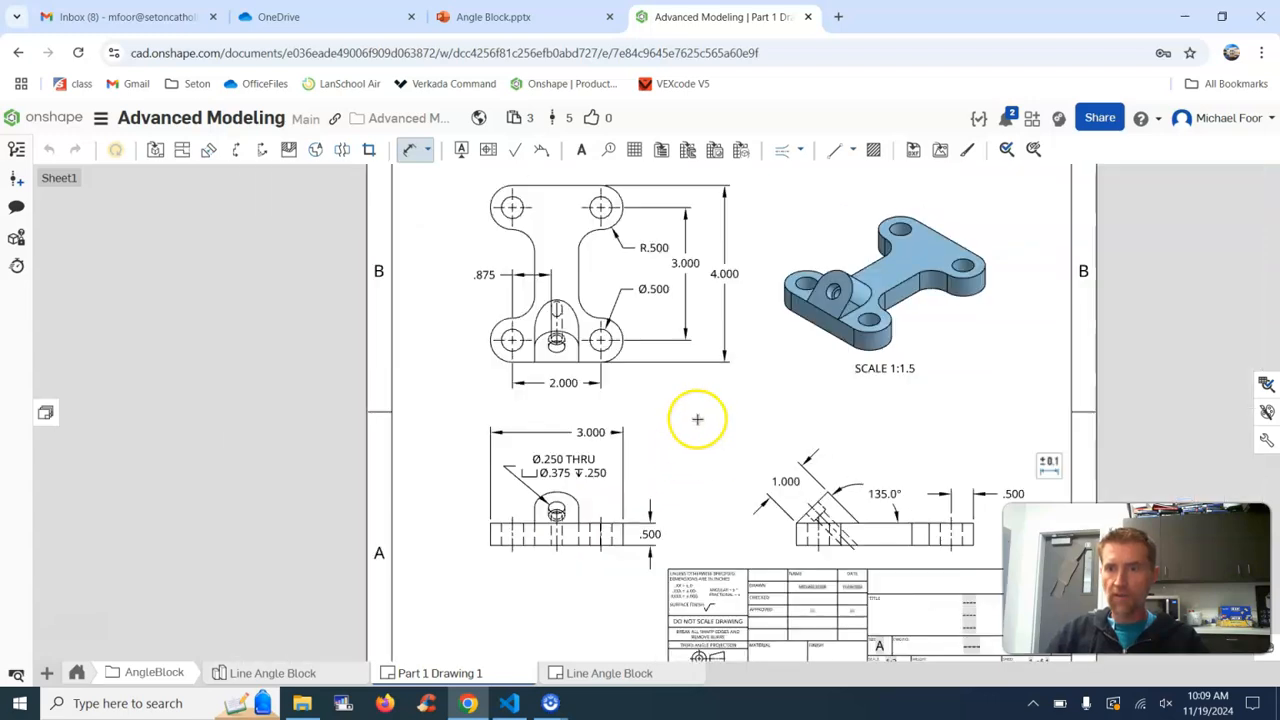
scroll(615, 467, "down", 2)
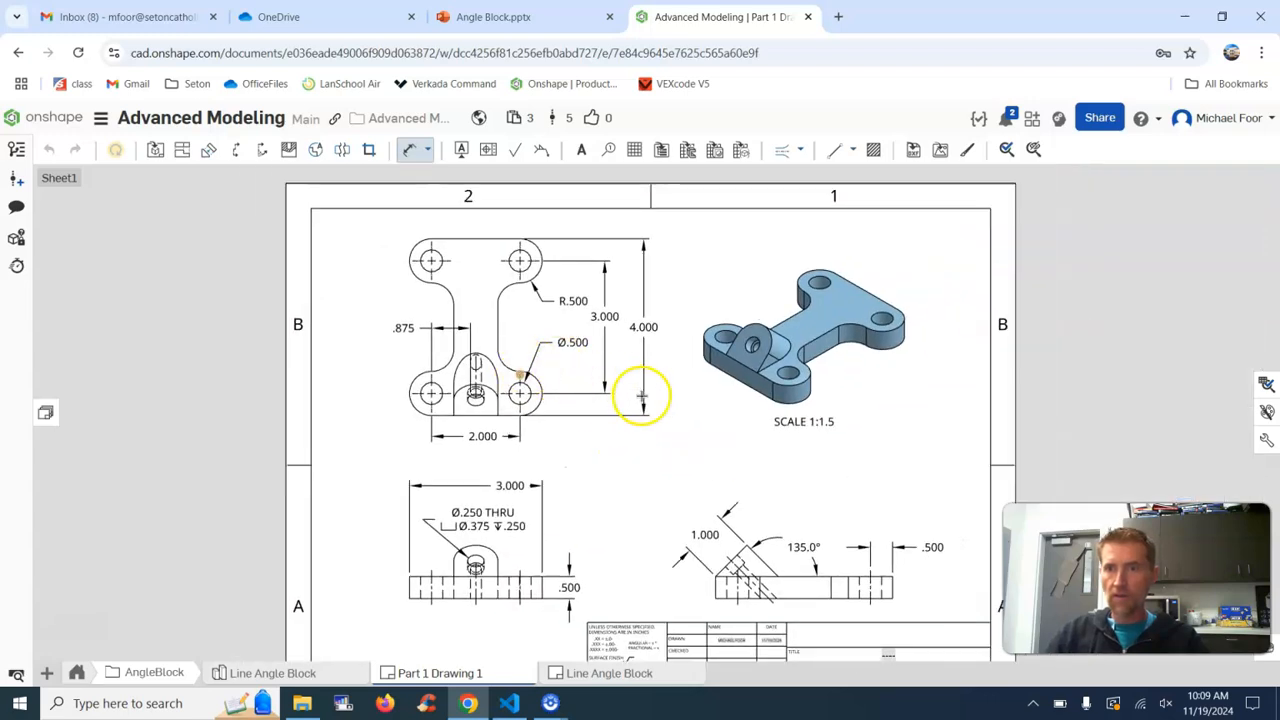
scroll(540, 437, "down", 3)
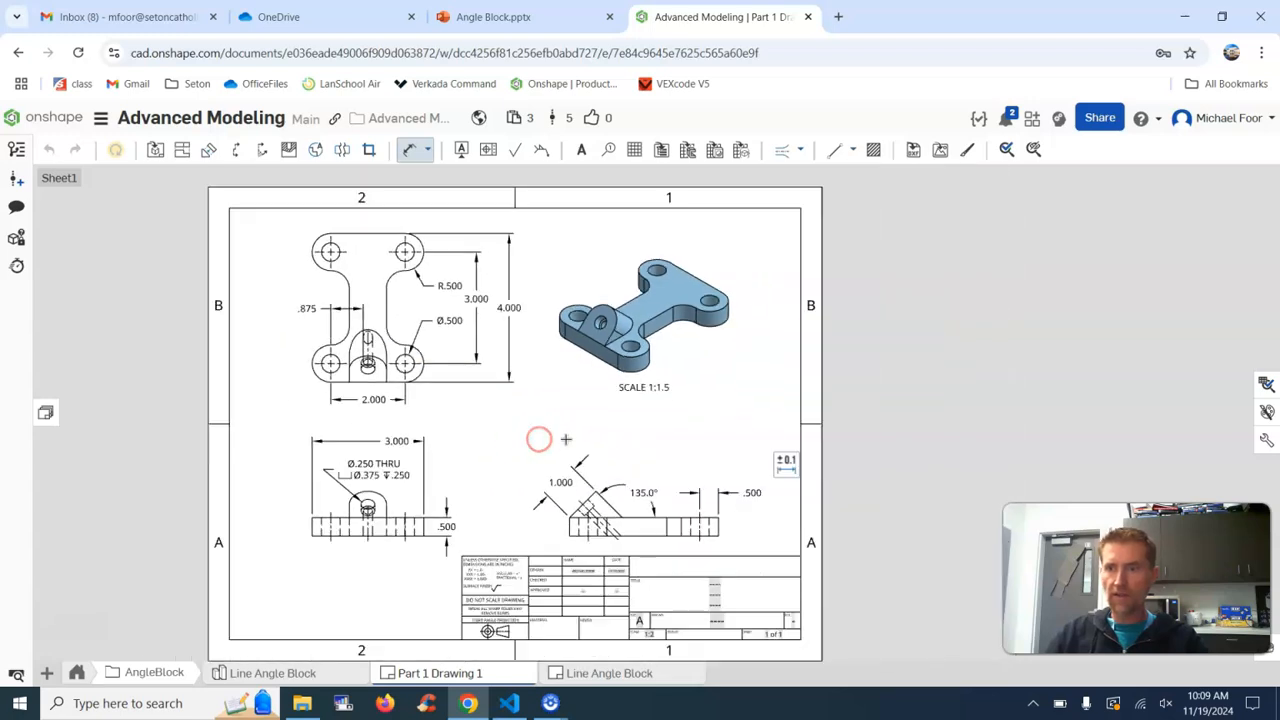
scroll(658, 428, "down", 1)
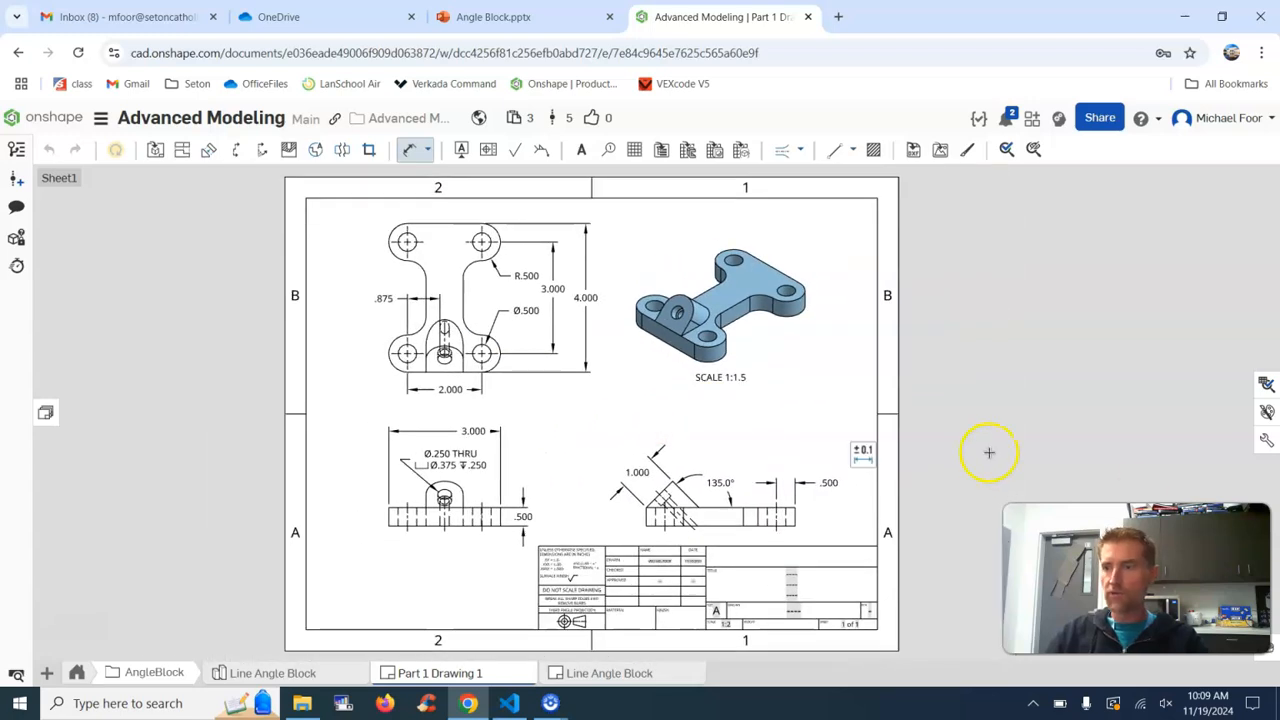